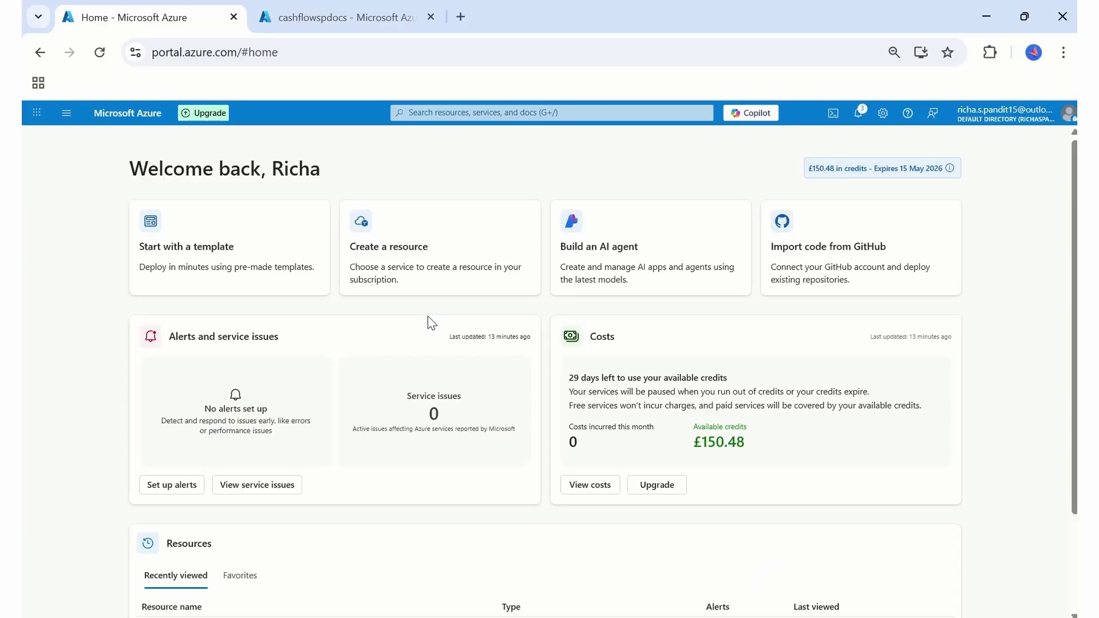
- Start creating a new logic app with the Consumption Multi-tenant hosting option
click(497, 113)
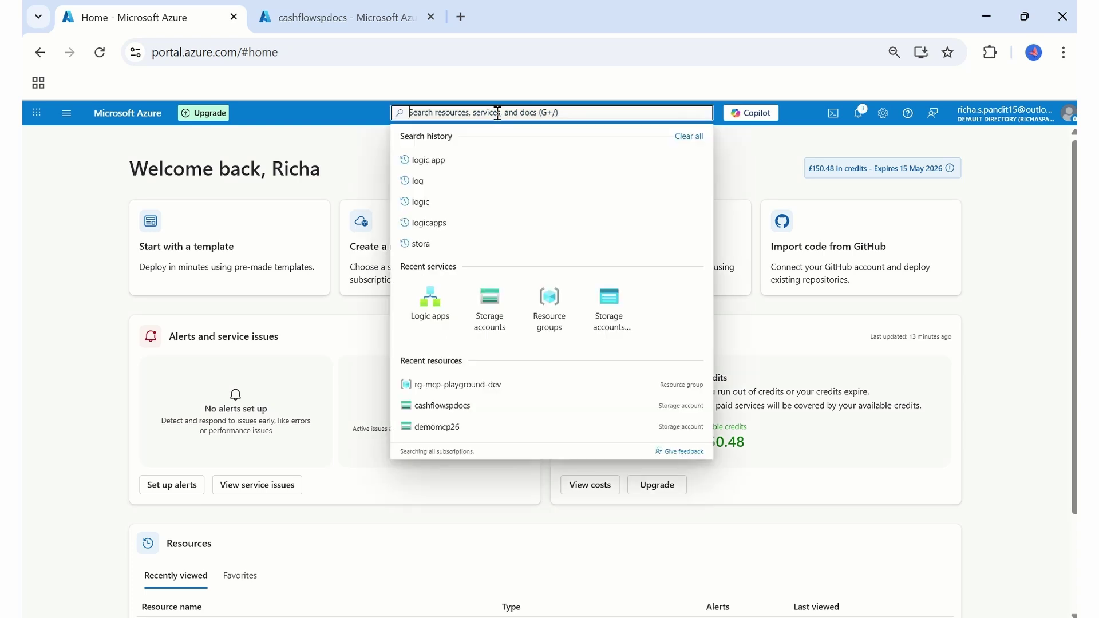
click(440, 313)
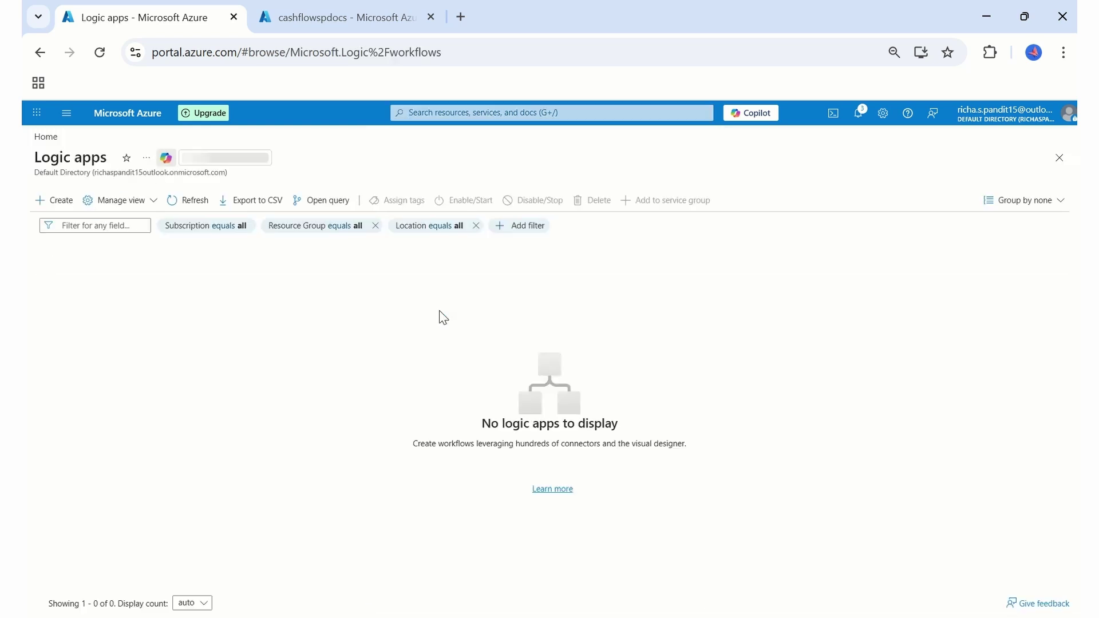
click(55, 201)
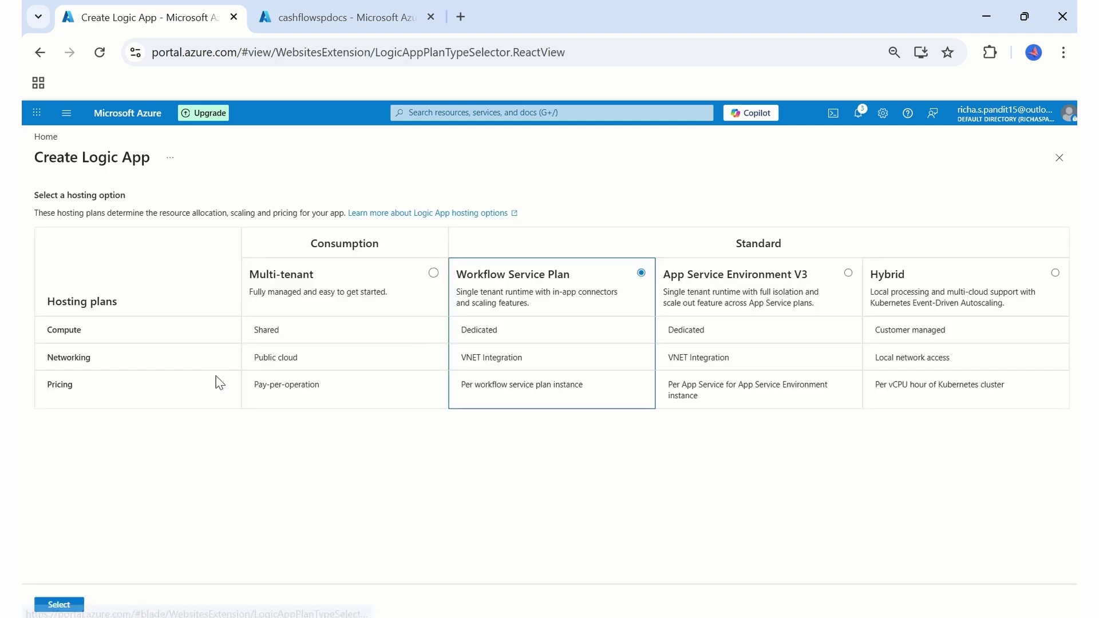
click(432, 280)
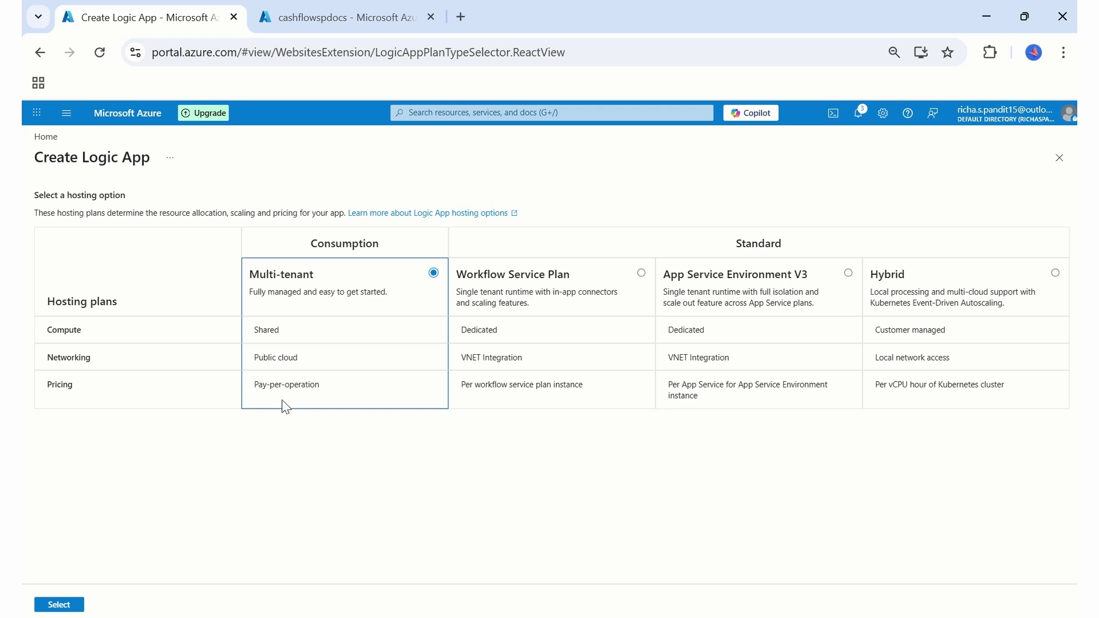
click(59, 605)
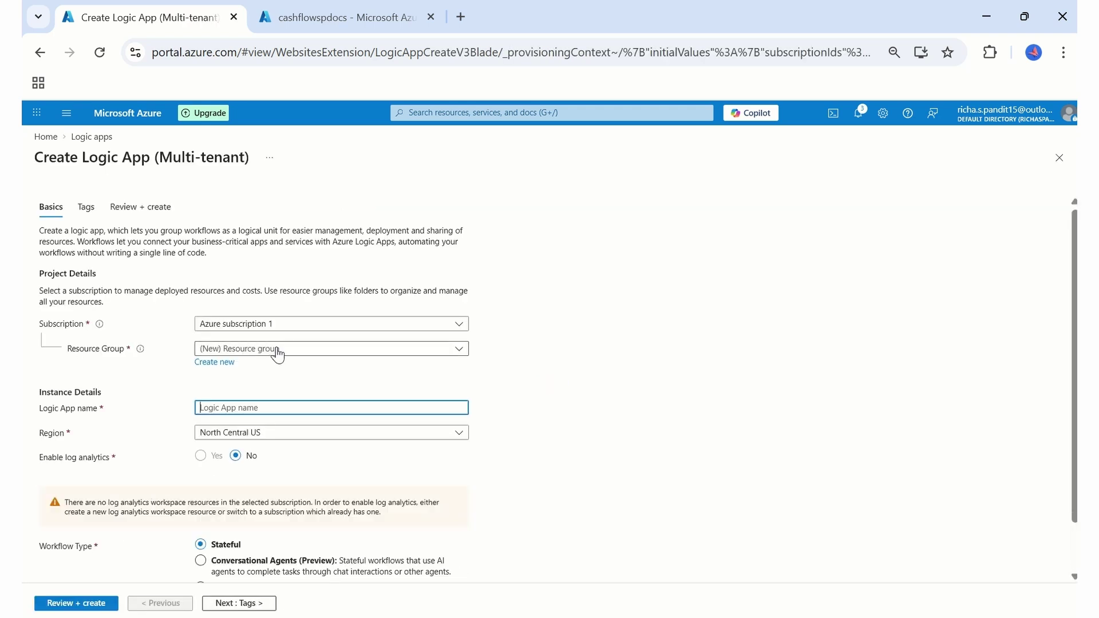
- Set the logic app's resource group to rg-mcp-playground-dev, its name to cashflow-sptoblob-sync and its region to East US
click(278, 354)
click(277, 394)
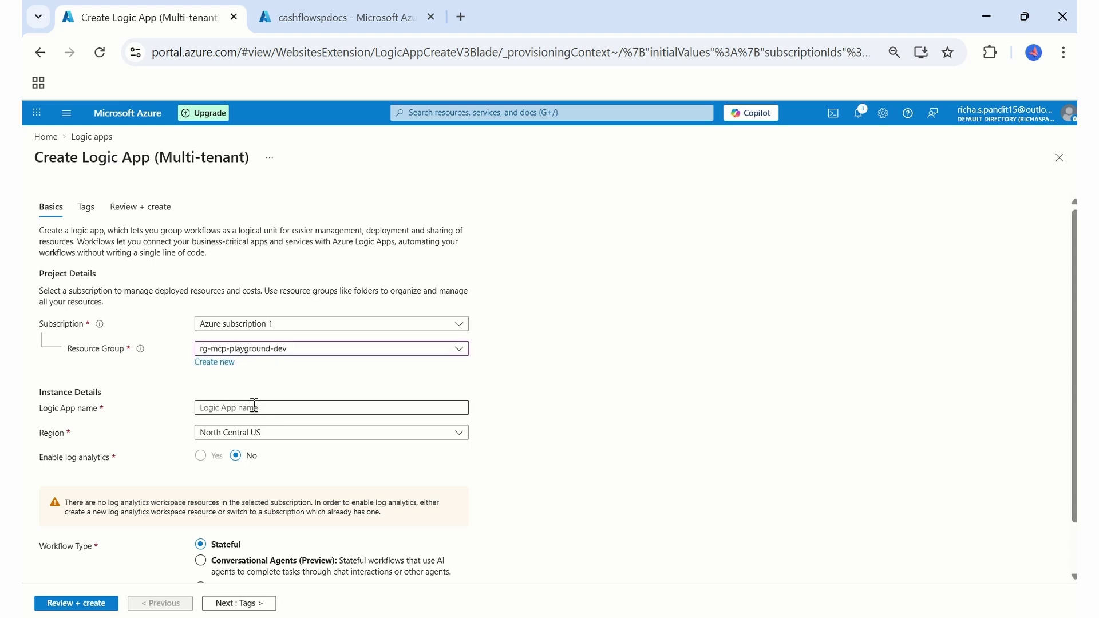
click(254, 407)
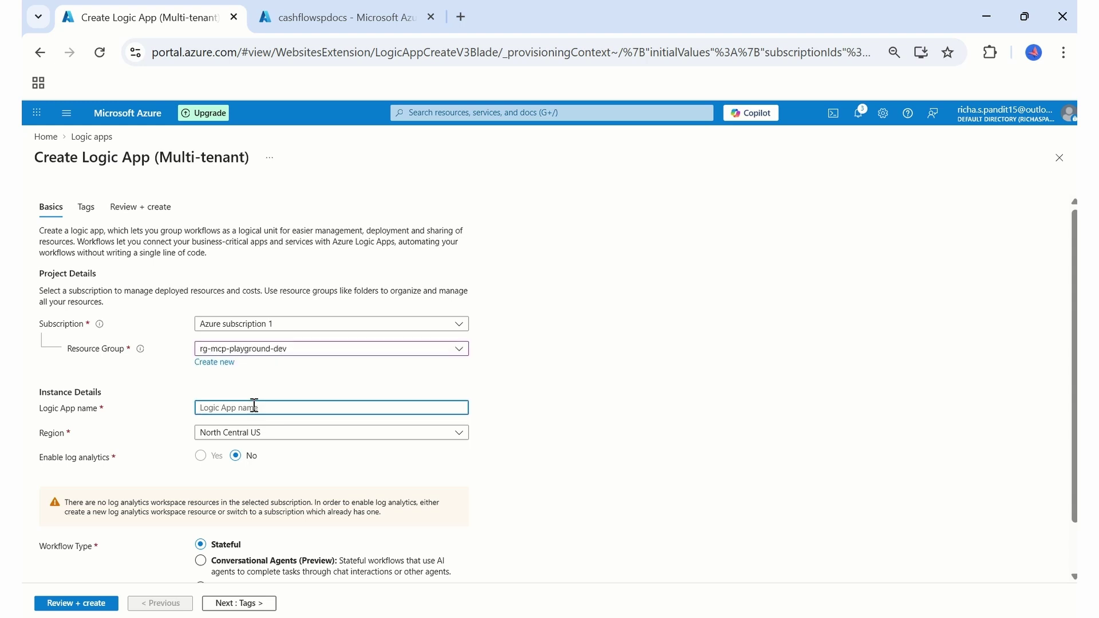
text(cashflow-sptoblob-sync)
click(270, 433)
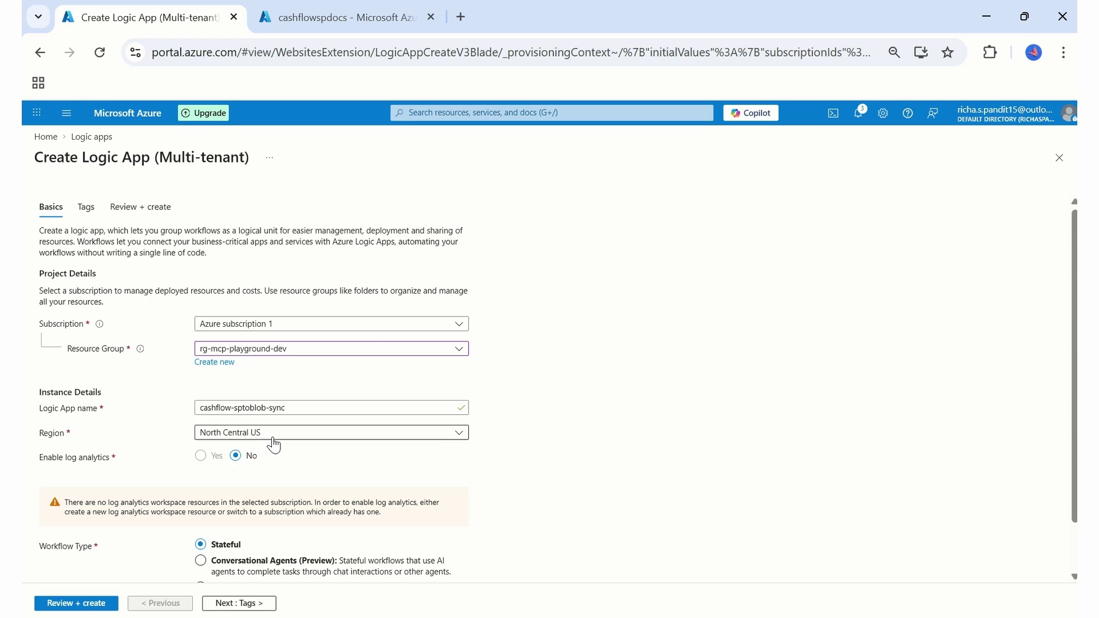
scroll(355, 301, up, 8)
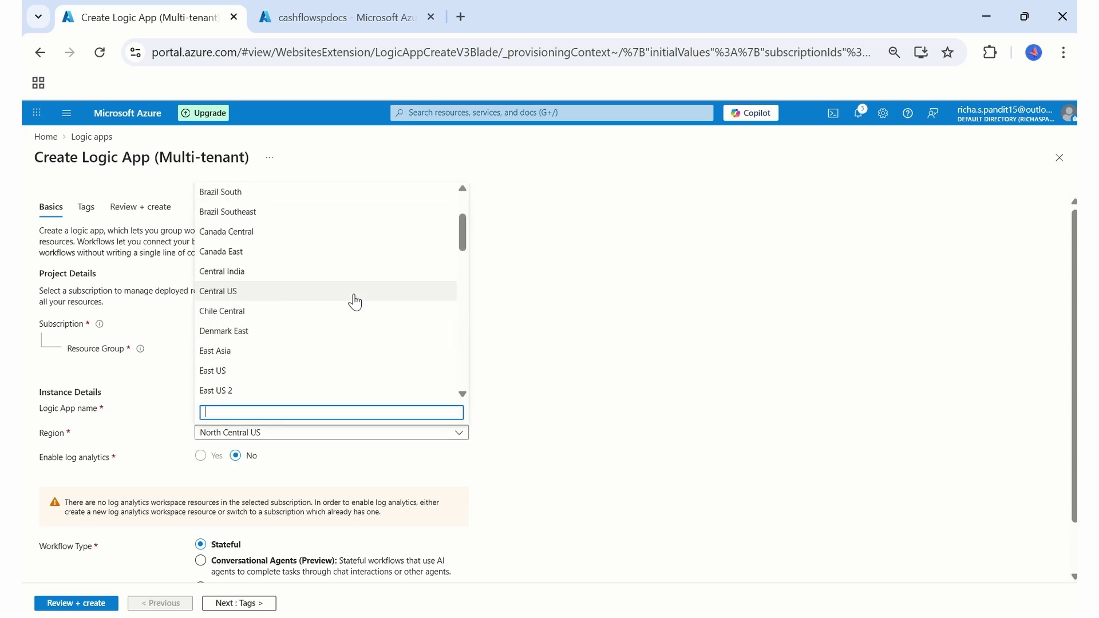
click(247, 371)
- Review and create the logic app with the Stateful workflow type, and open the deployed resource
scroll(330, 473, down, 1)
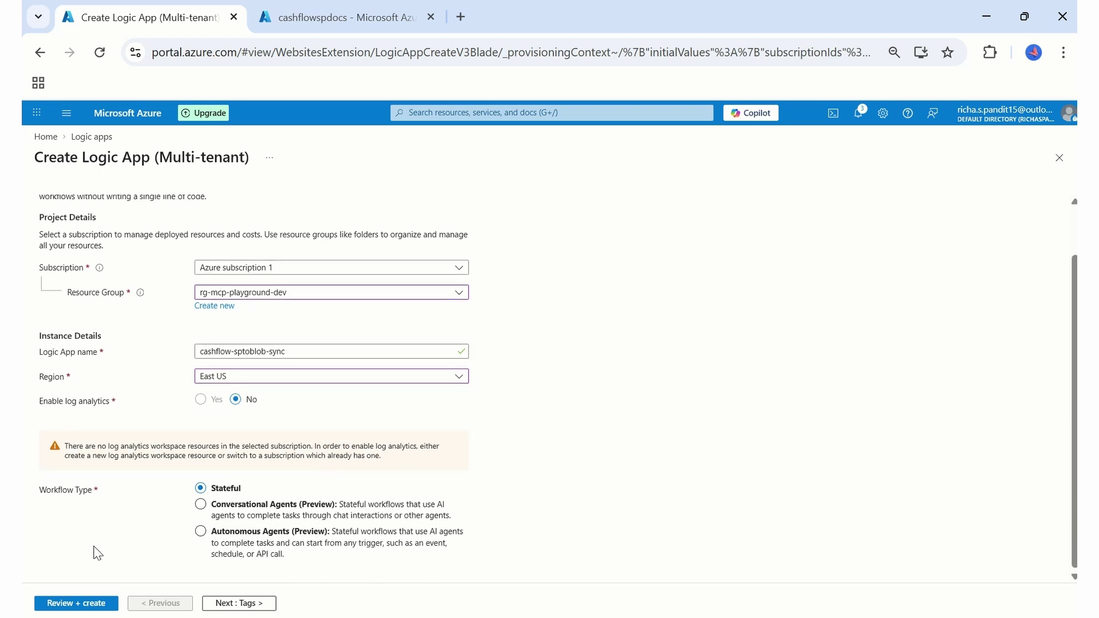
click(85, 603)
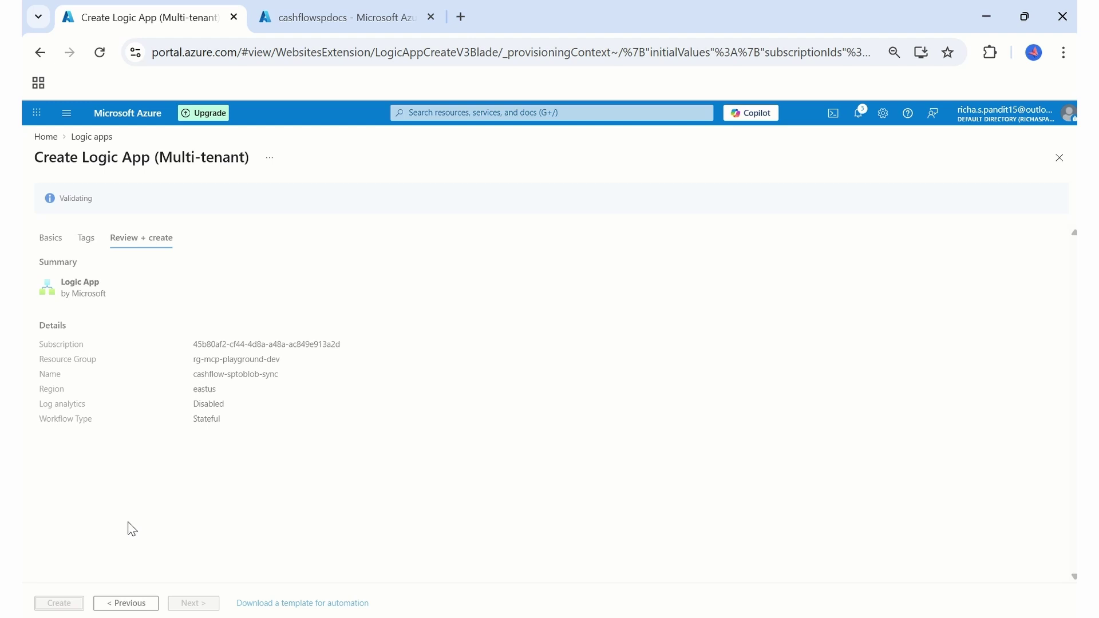
click(73, 601)
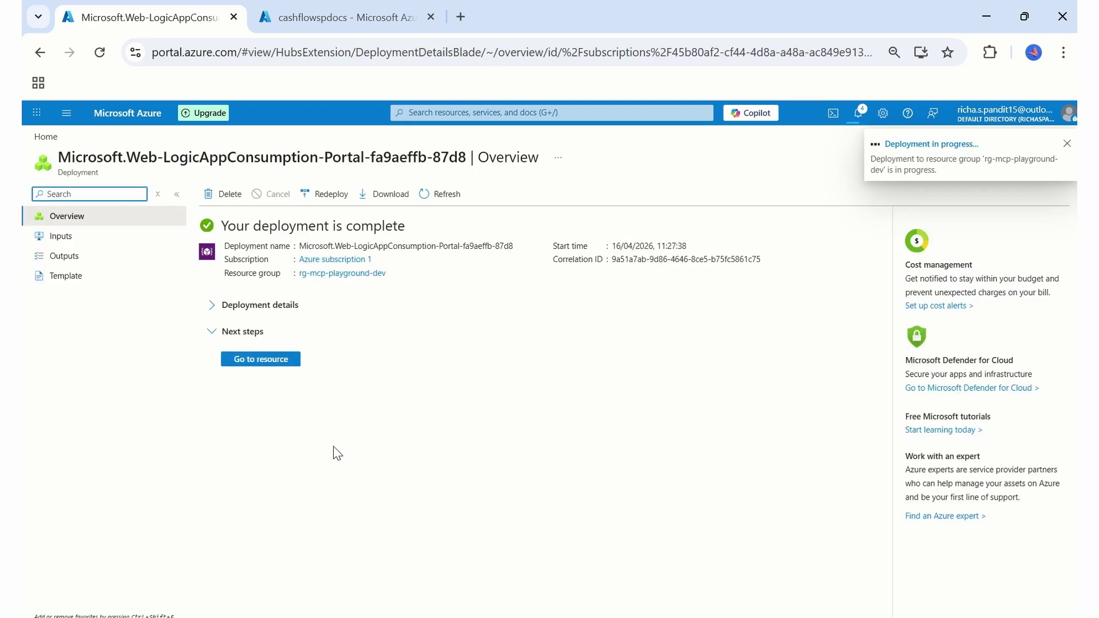
click(263, 360)
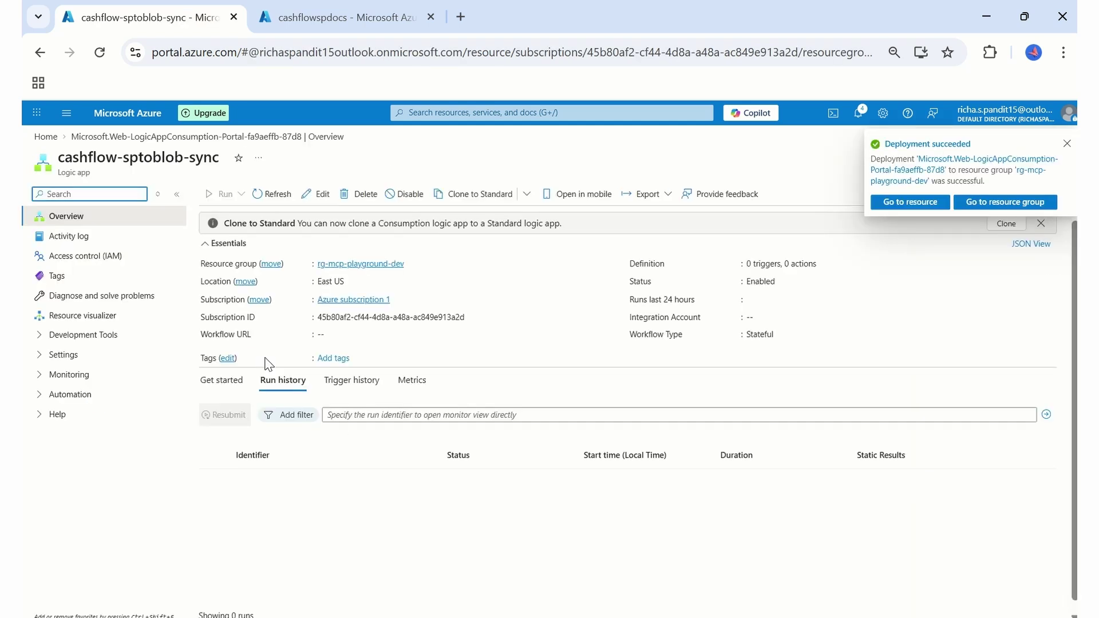
- Add the SharePoint trigger "When a file is created or modified (properties only)" to the workflow and sign in to create its connection
click(320, 196)
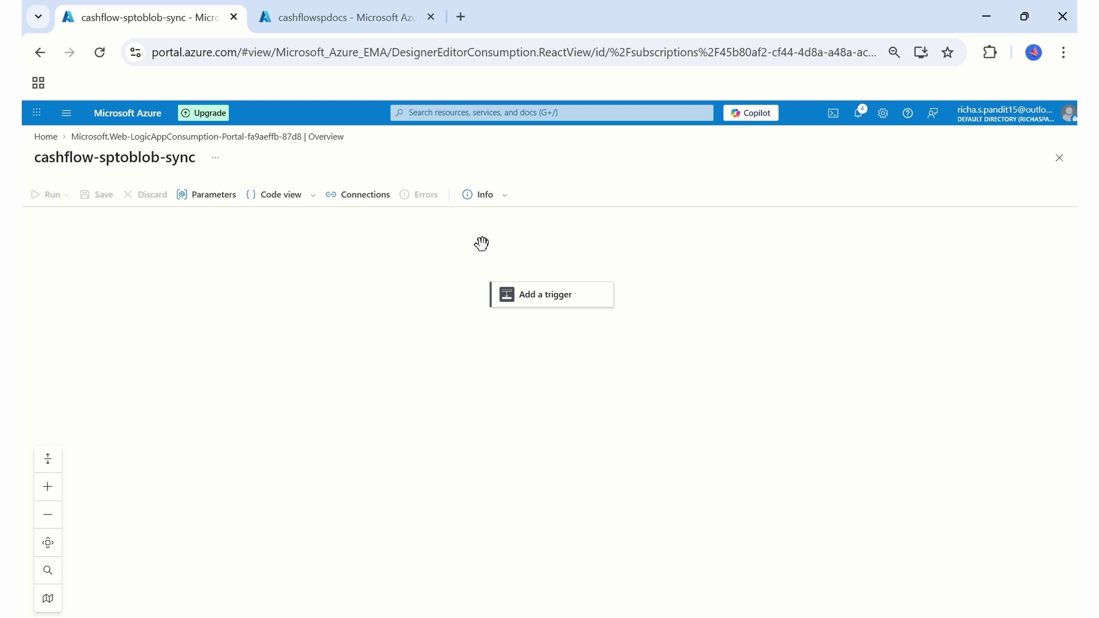
click(528, 305)
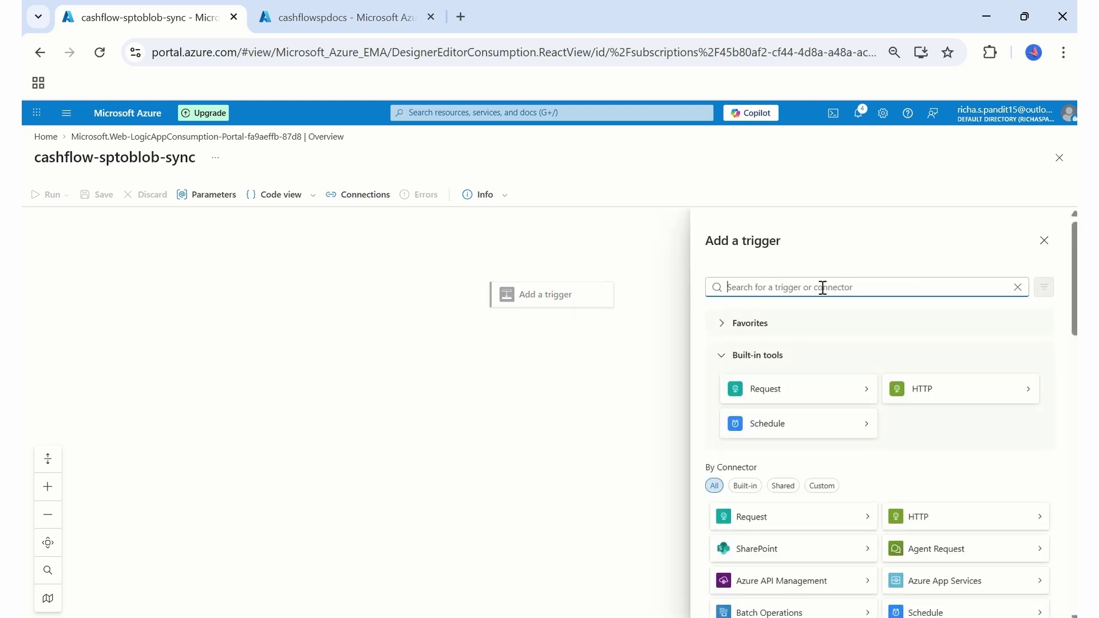
text(sharepoint)
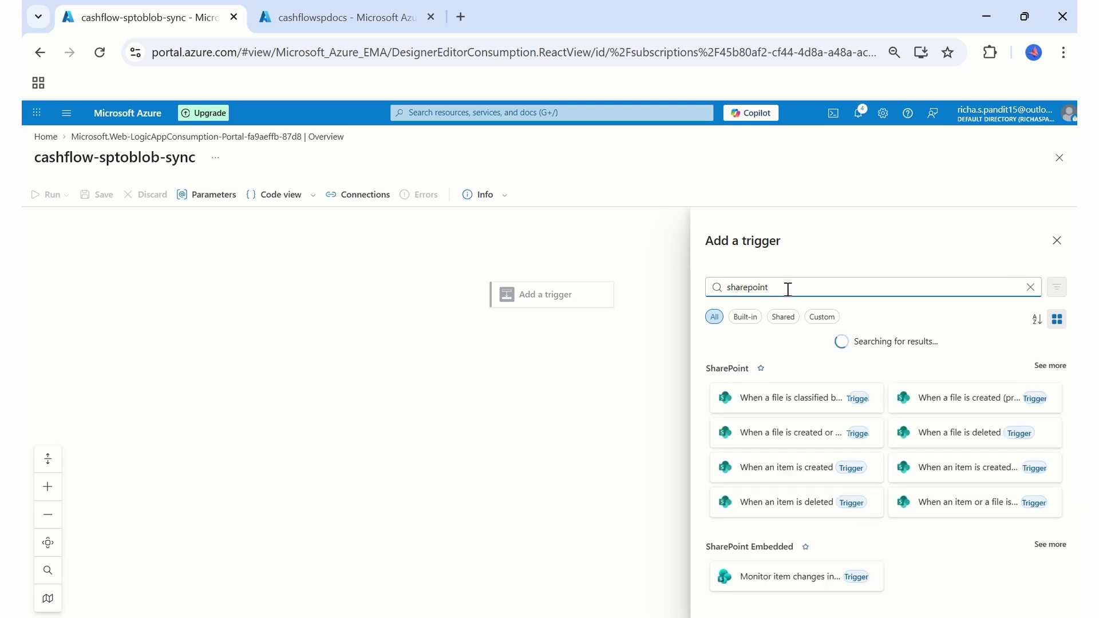
click(784, 441)
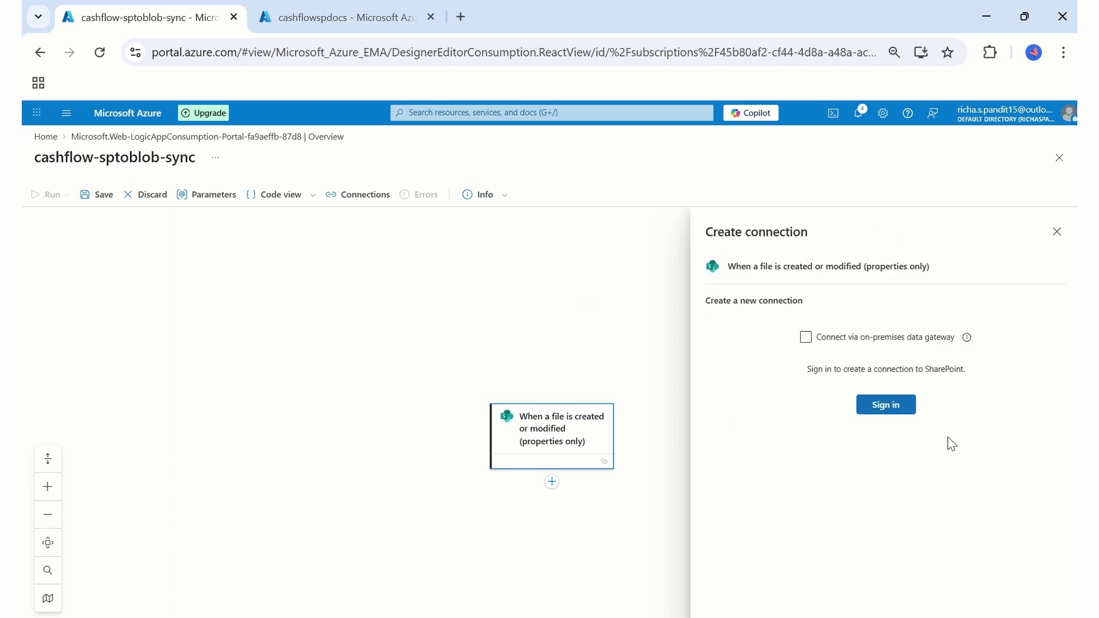
click(896, 410)
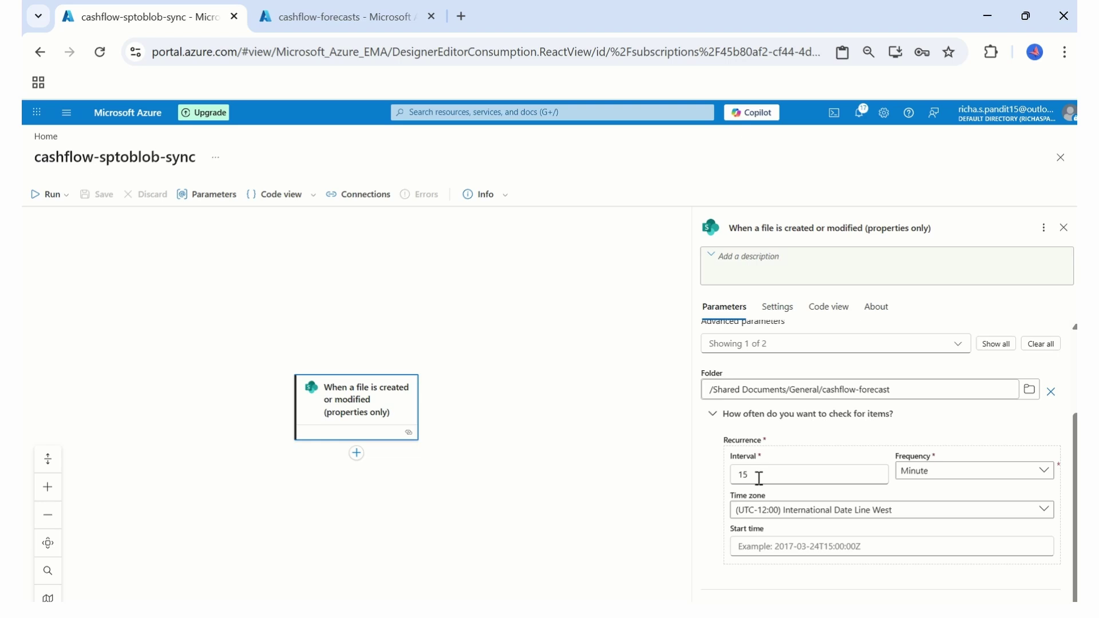
- Set the trigger's recurrence to every 1 hour with the (UTC-12:00) International Date Line West time zone, and close its settings
click(788, 475)
key(BackSpace)
click(922, 475)
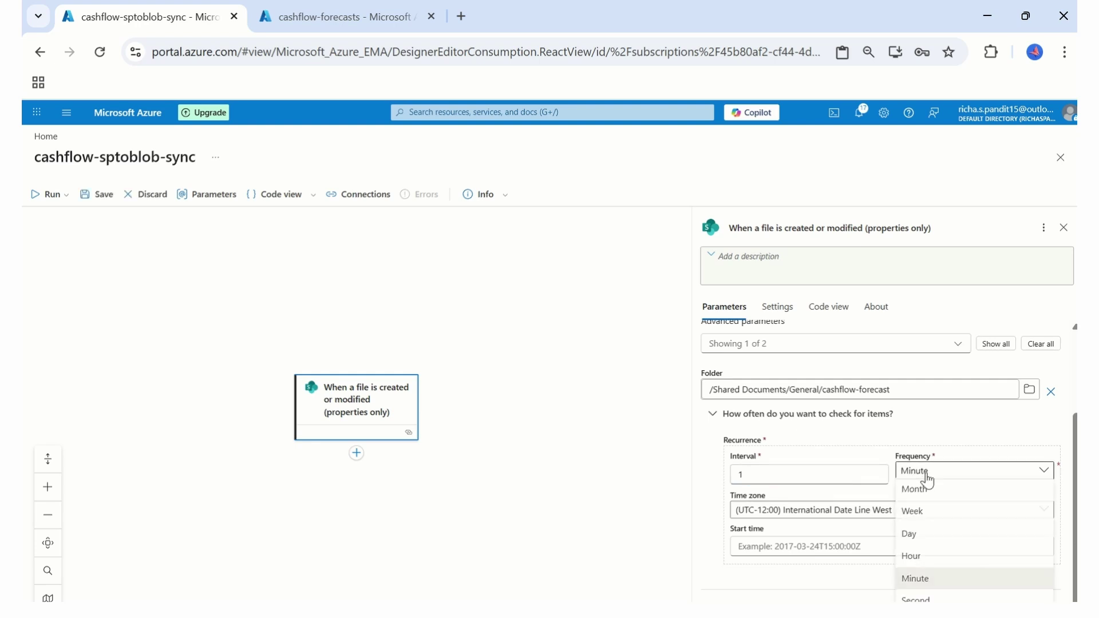
click(934, 564)
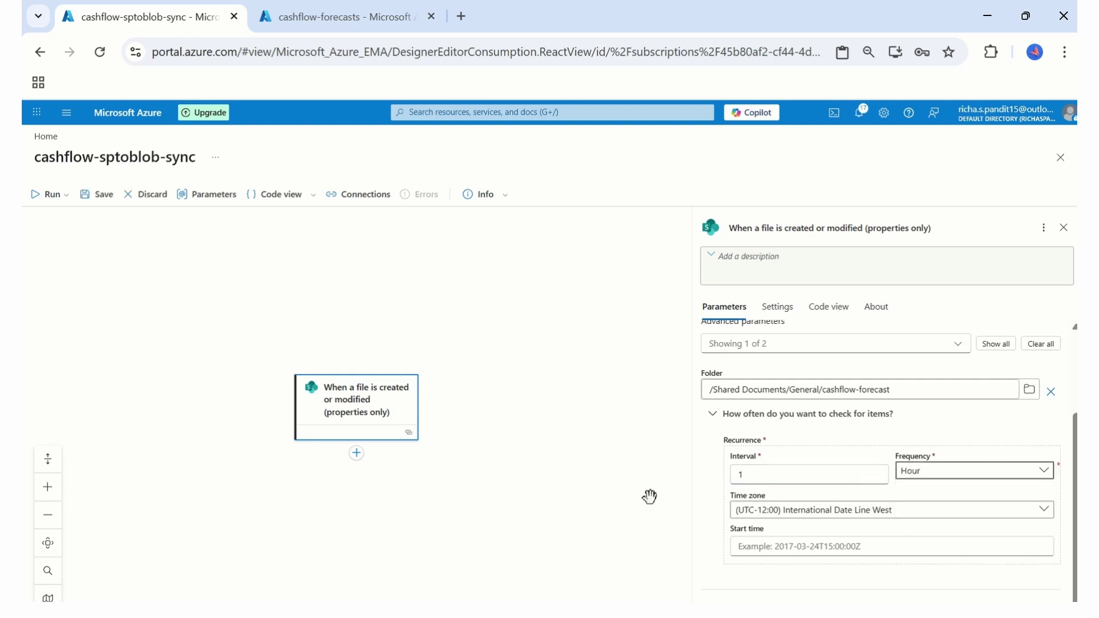
click(818, 521)
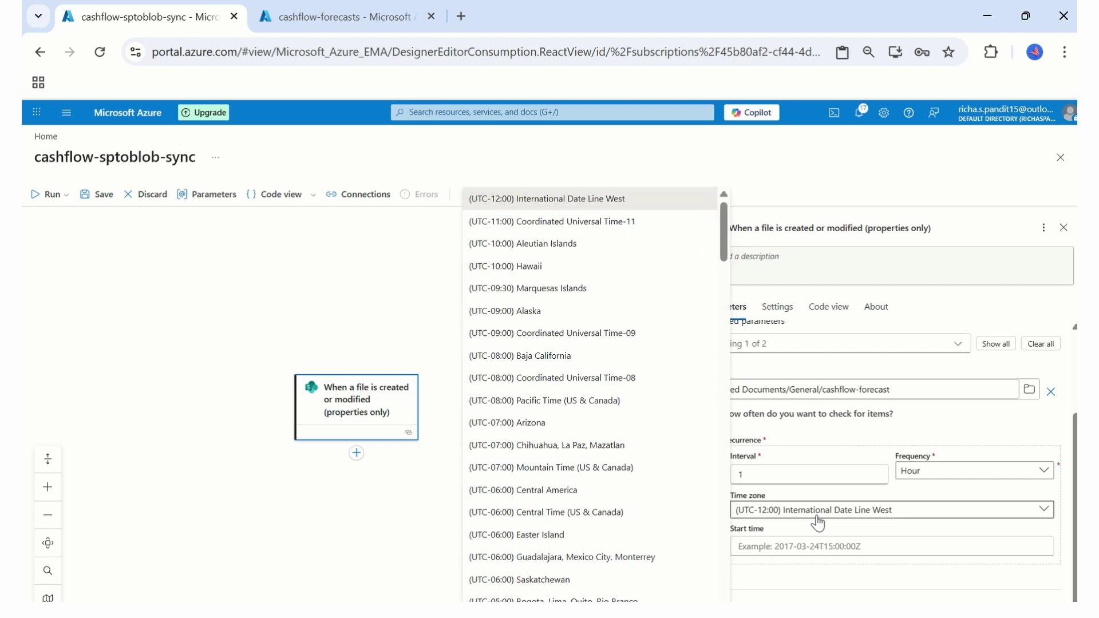
click(586, 201)
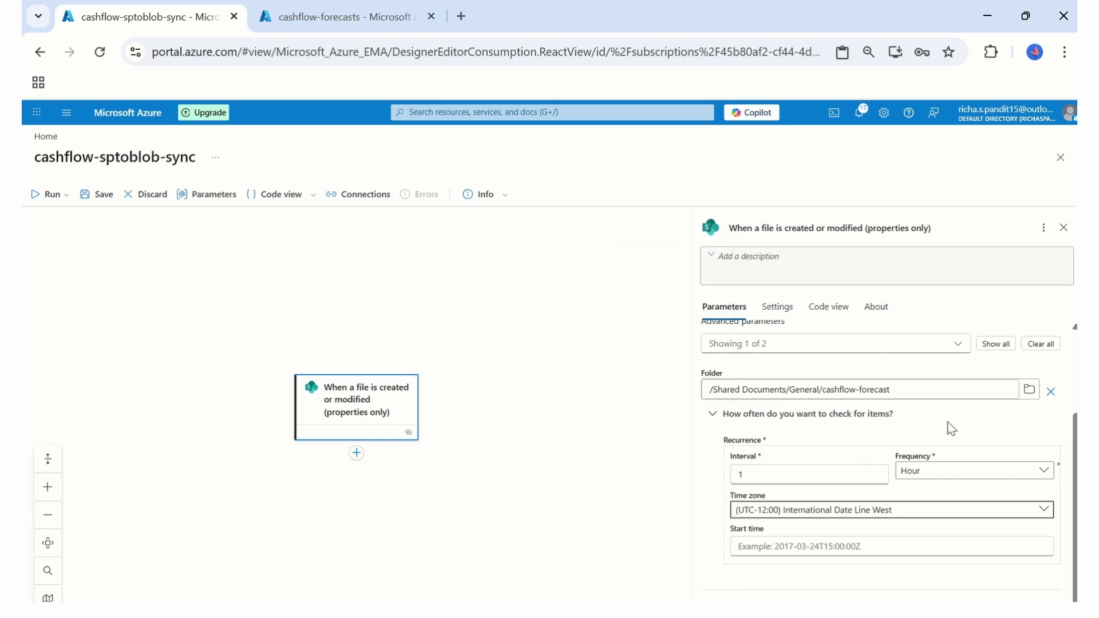
click(1063, 229)
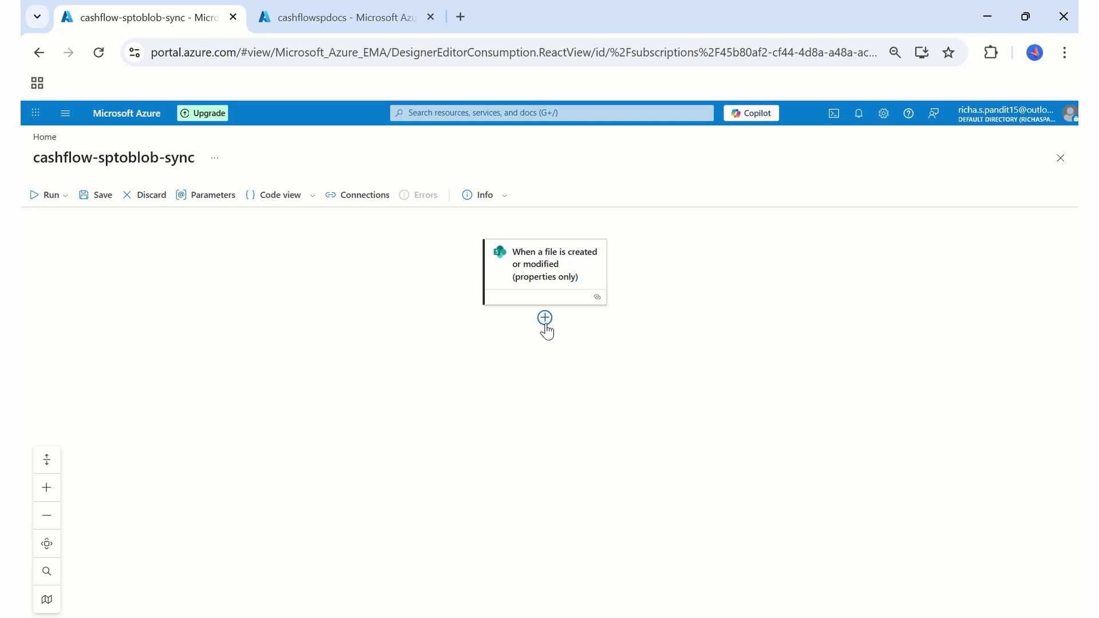
- Add the SharePoint action "Get files (properties only)" directly after the trigger
click(546, 318)
click(569, 307)
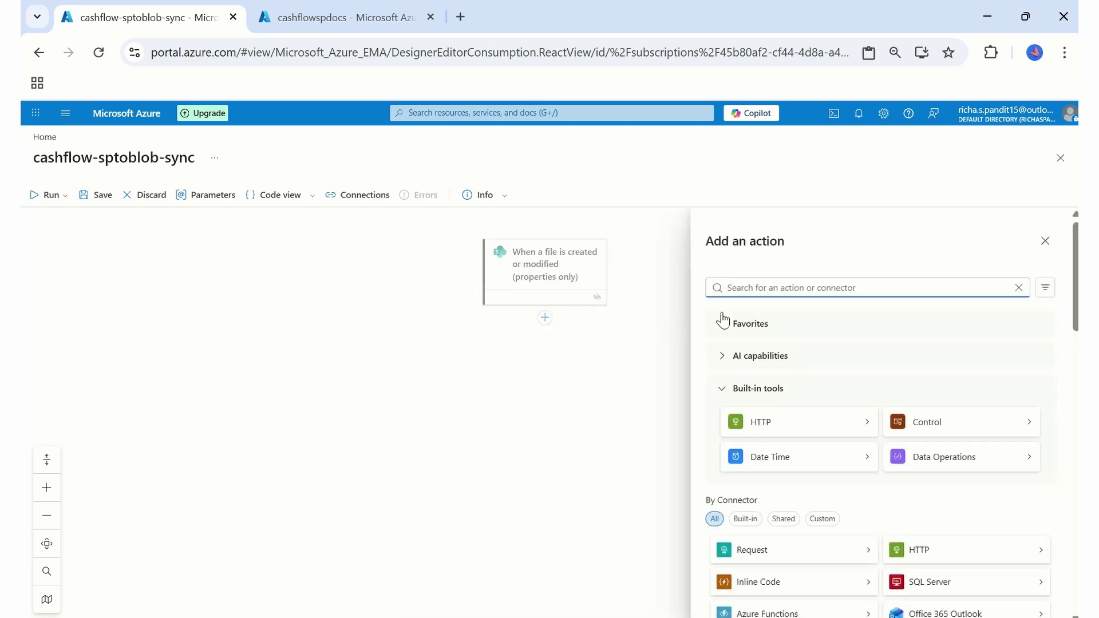
text(sharepoint)
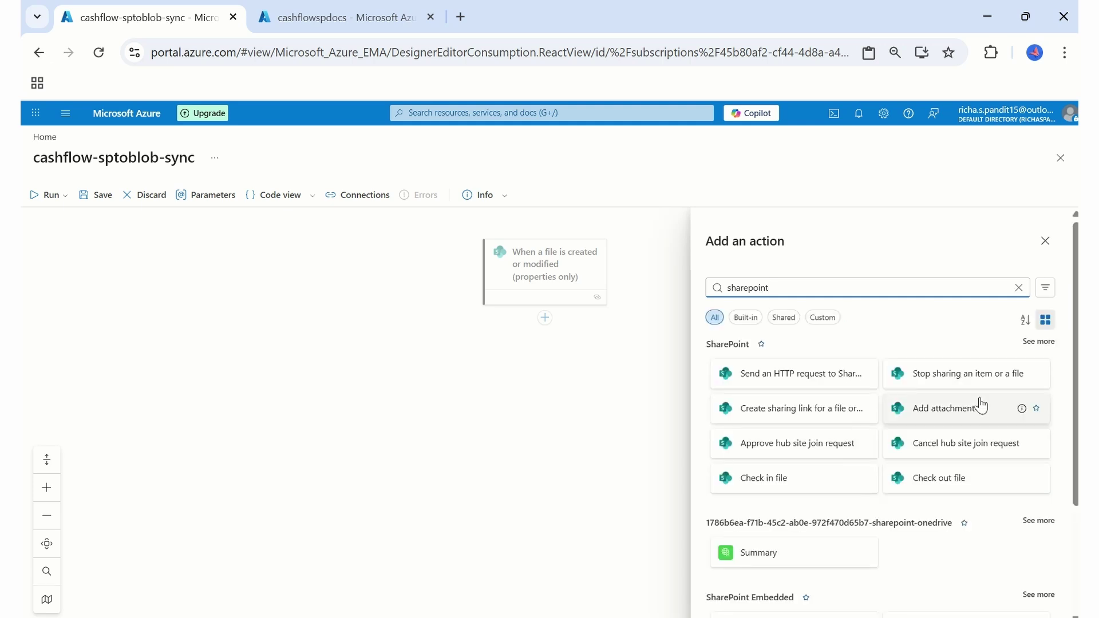
click(1036, 342)
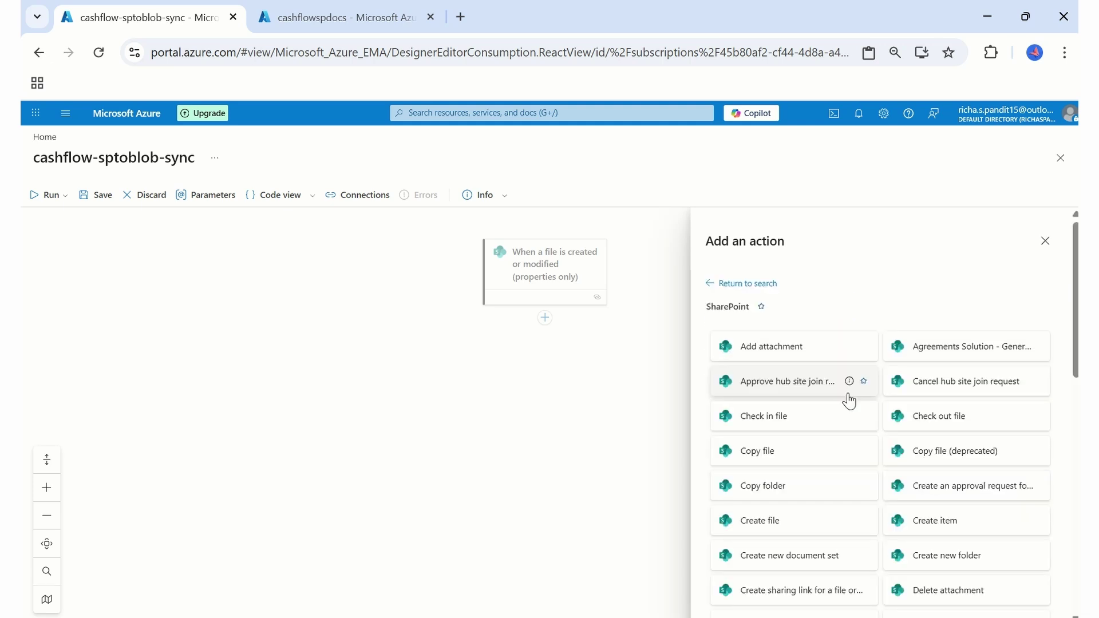
scroll(847, 404, down, 5)
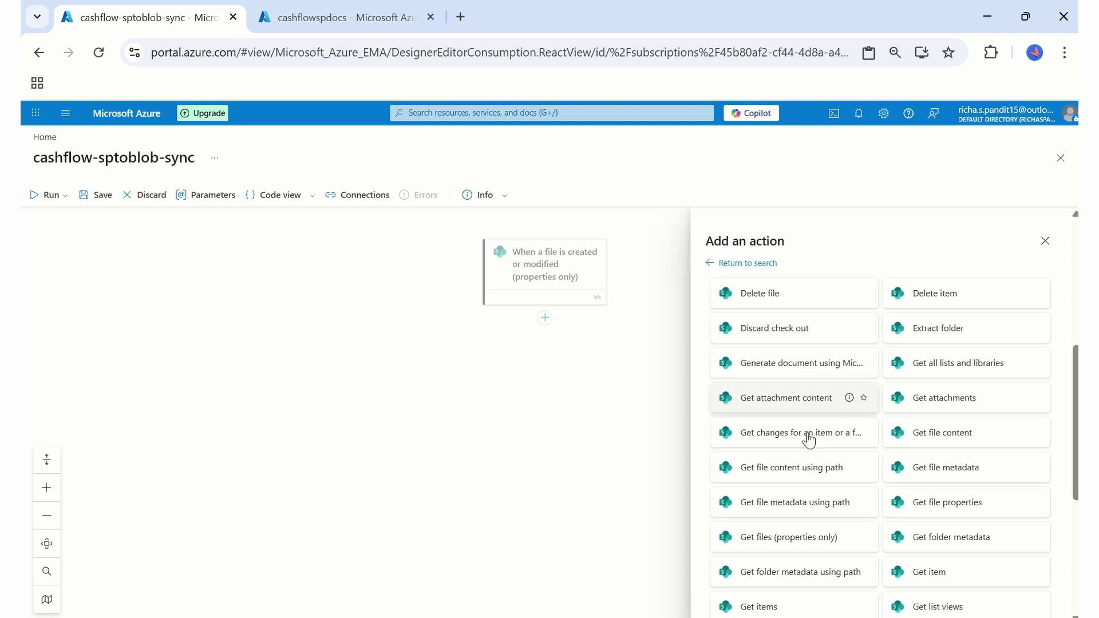
scroll(781, 462, down, 2)
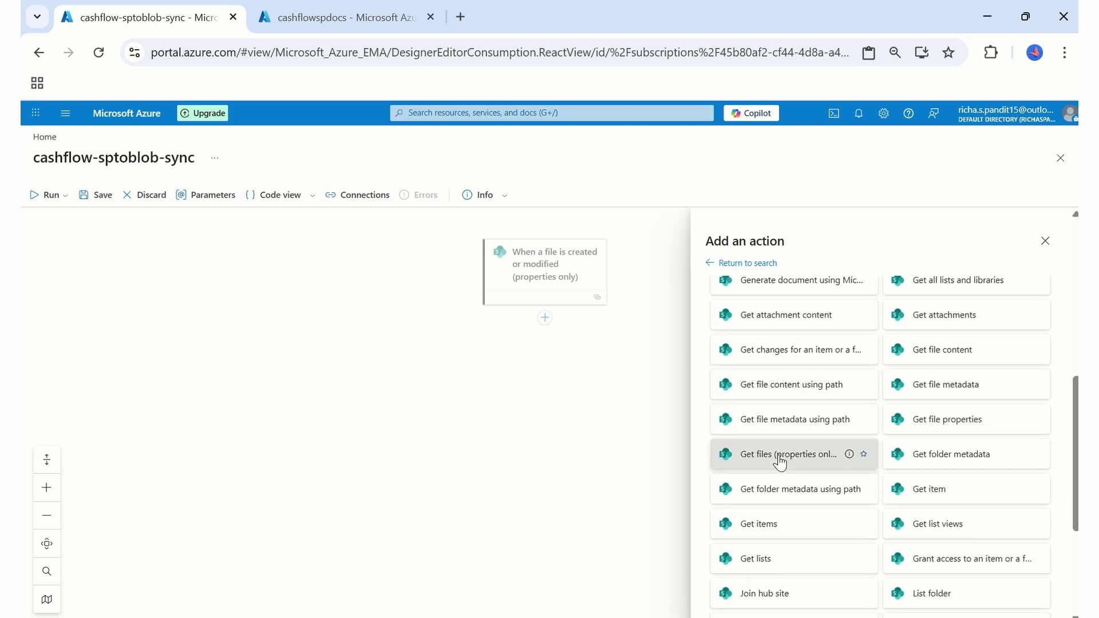
click(781, 463)
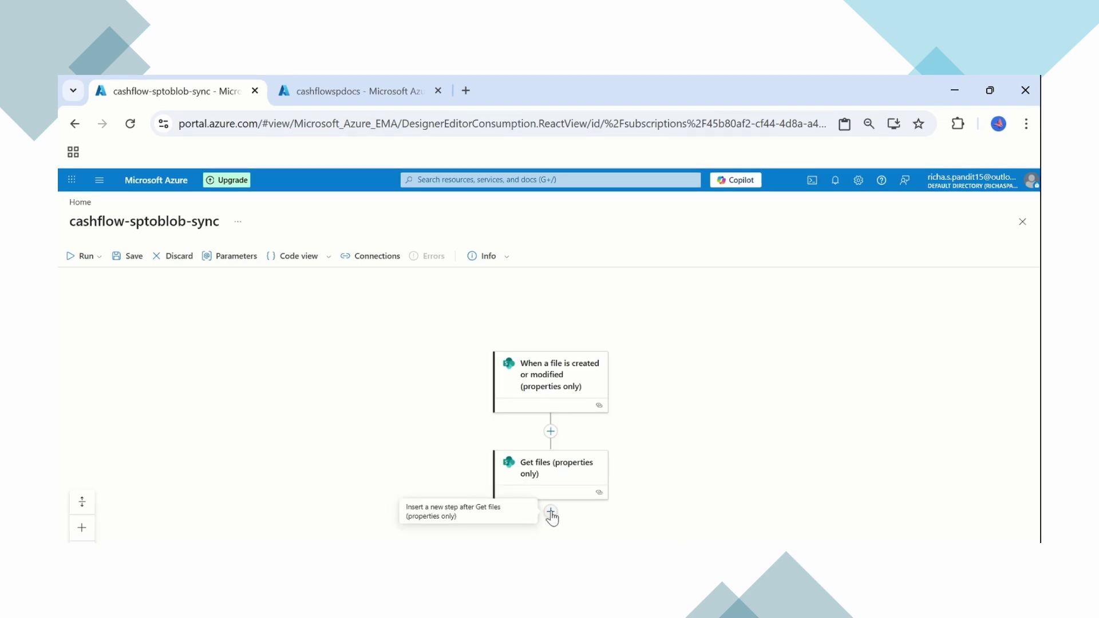
- Add the SharePoint action "Get file content" directly after "Get files (properties only)"
click(552, 514)
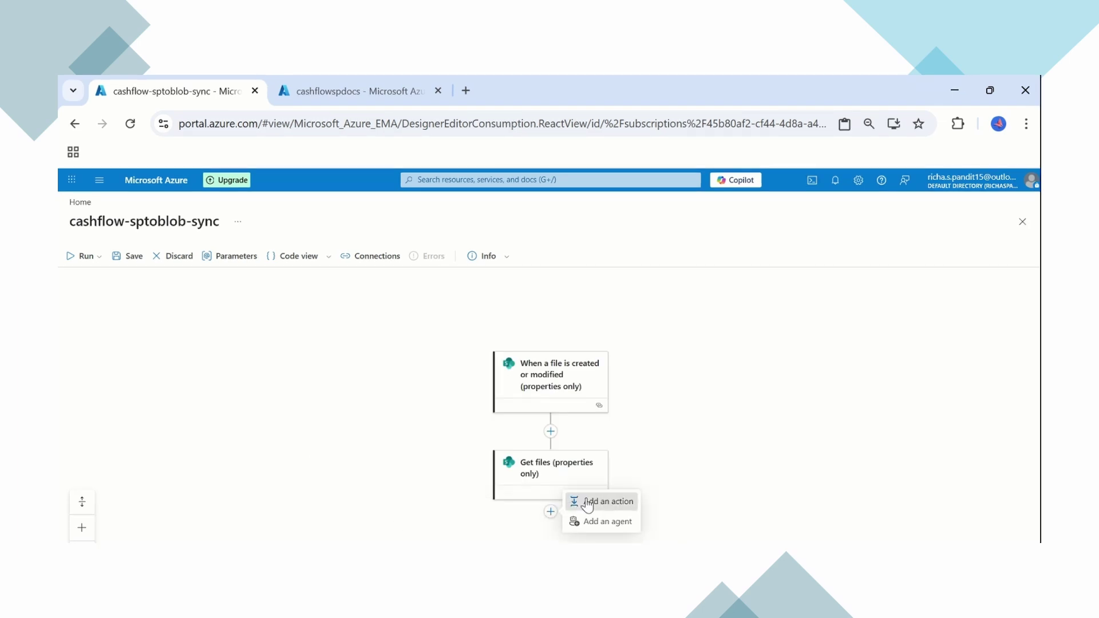
click(575, 499)
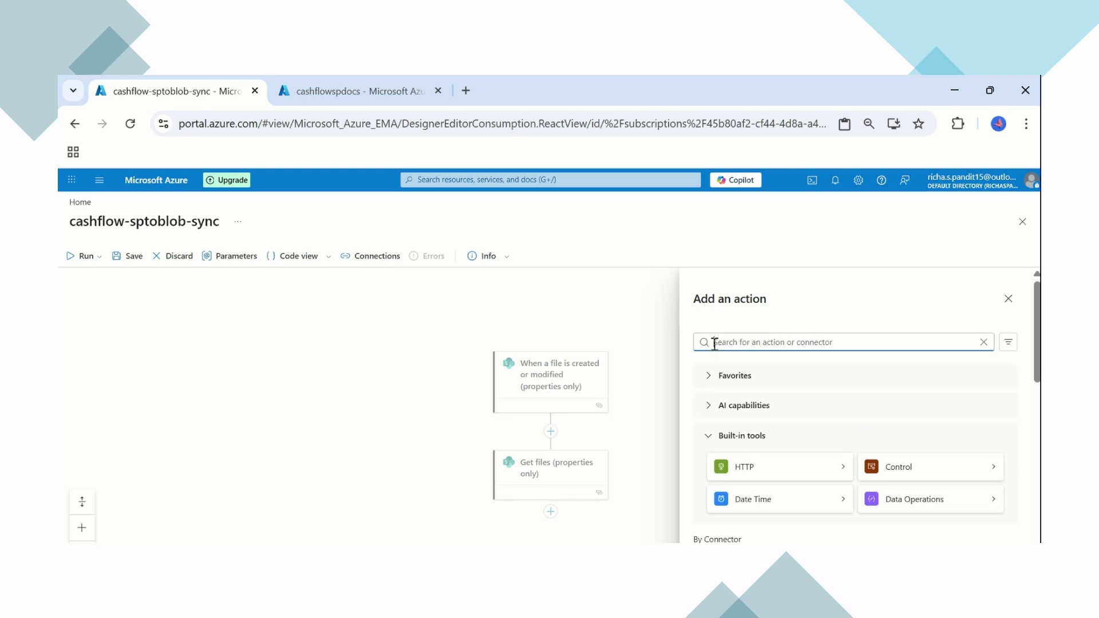
text(sharepoi)
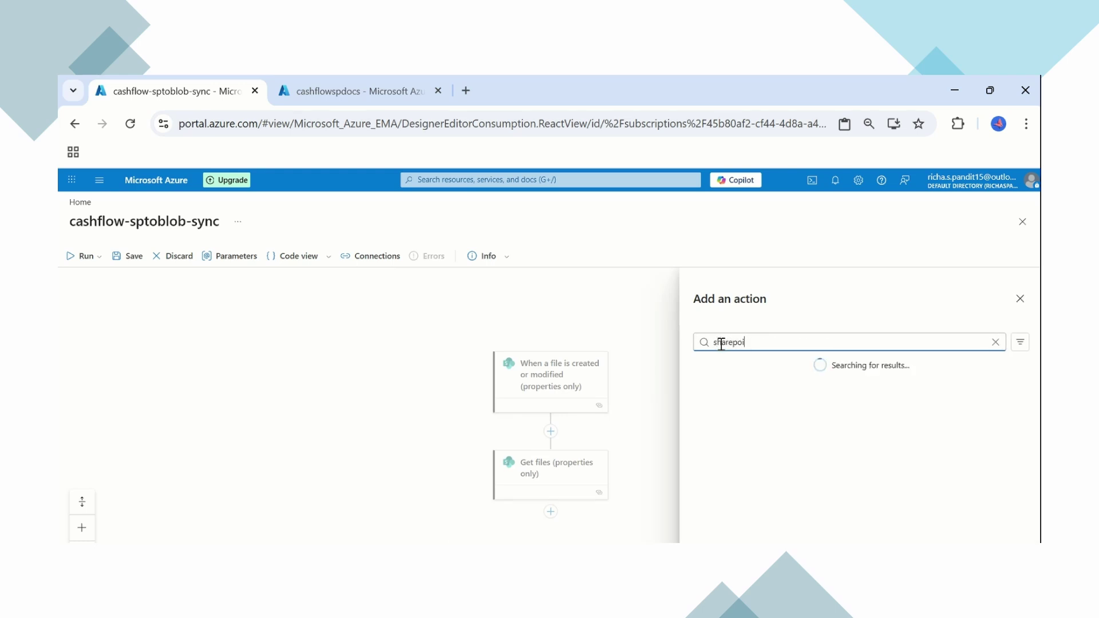
text(nt)
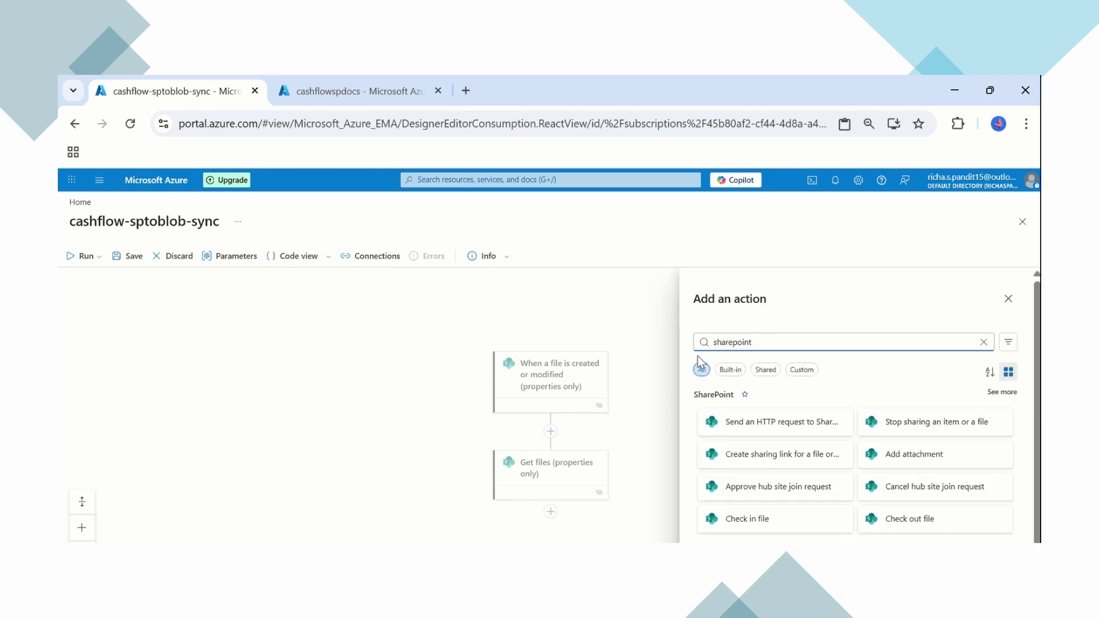
click(1002, 391)
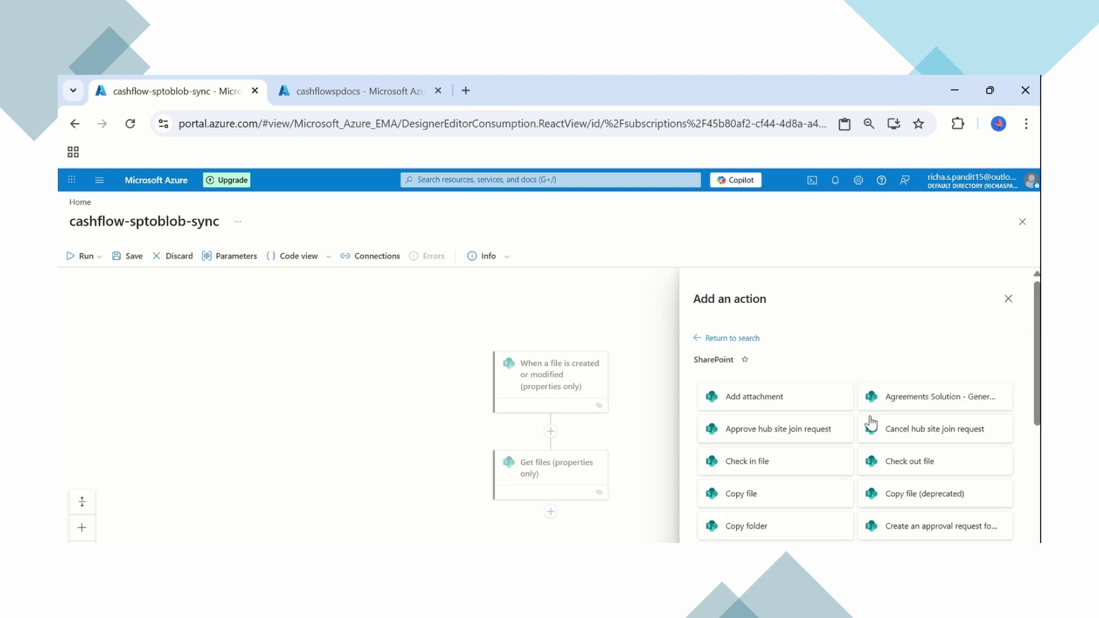
scroll(820, 480, down, 5)
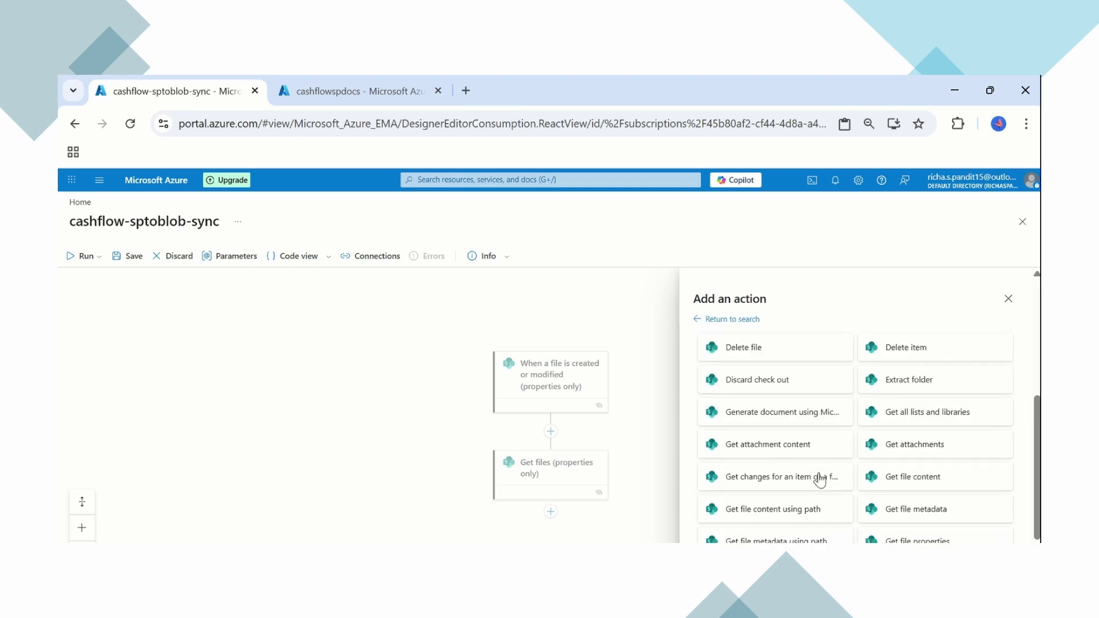
click(922, 478)
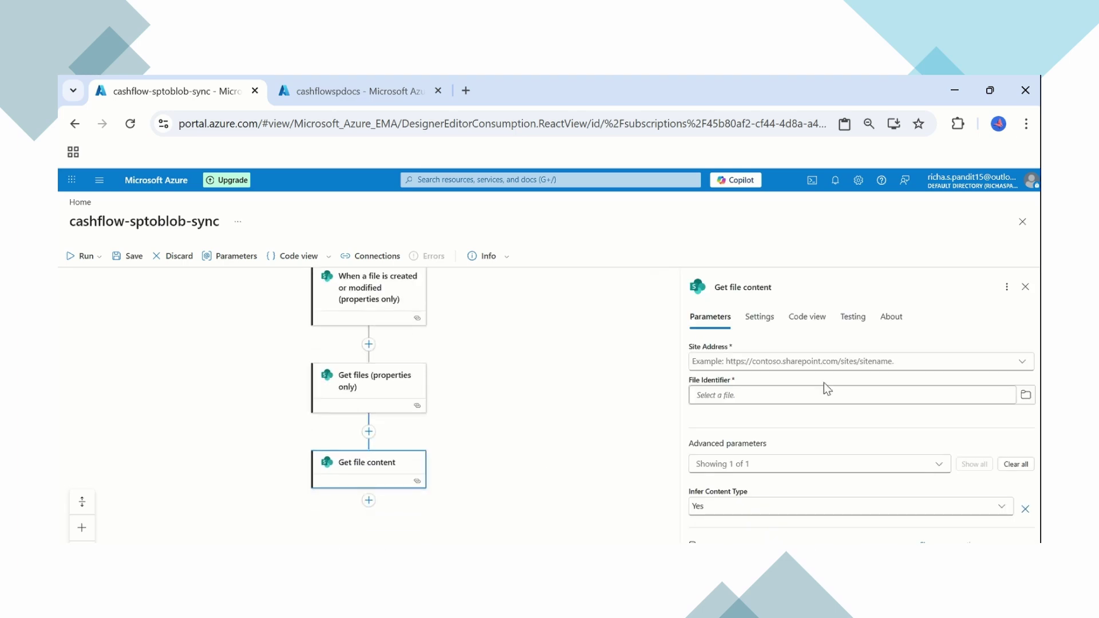
- Set the File Identifier of "Get file content" to the Identifier dynamic value from "Get files (properties only)", and close the action's settings
click(720, 395)
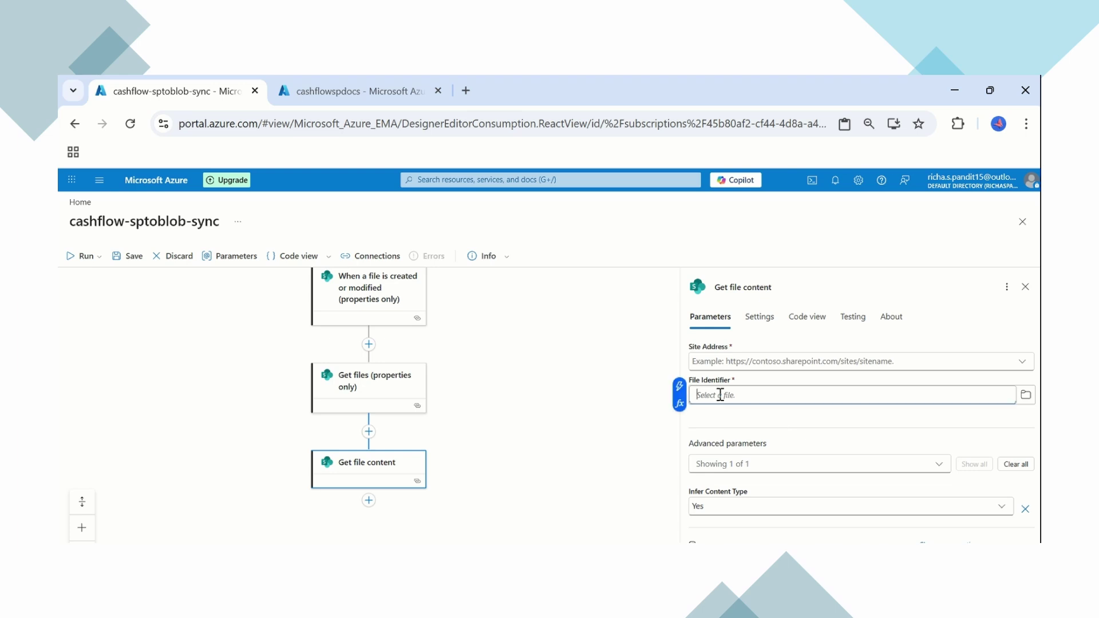
click(681, 387)
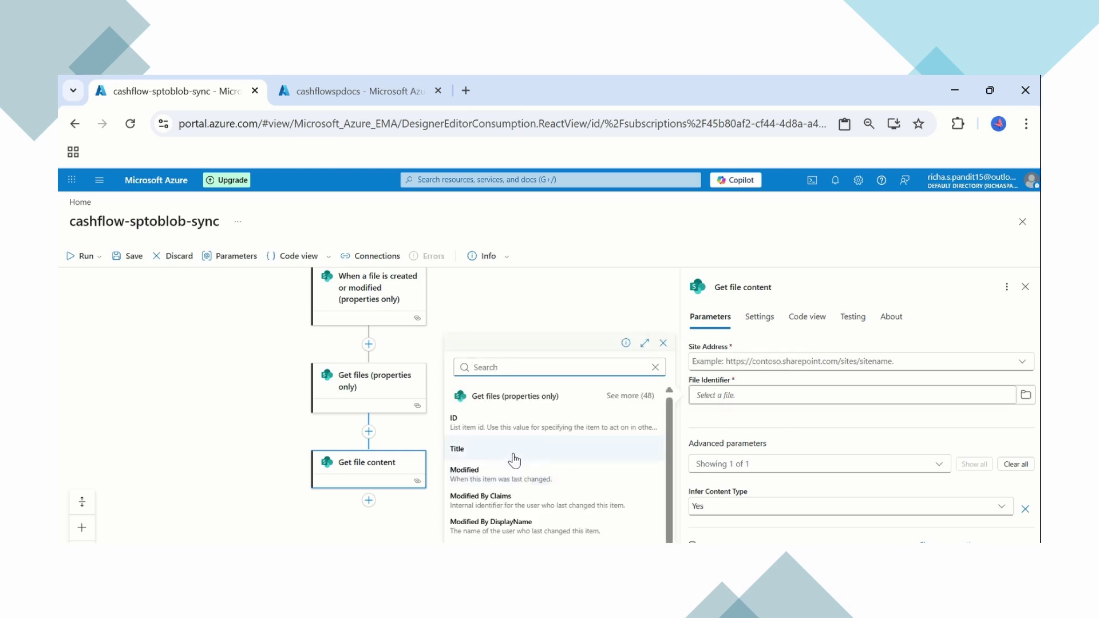
click(630, 396)
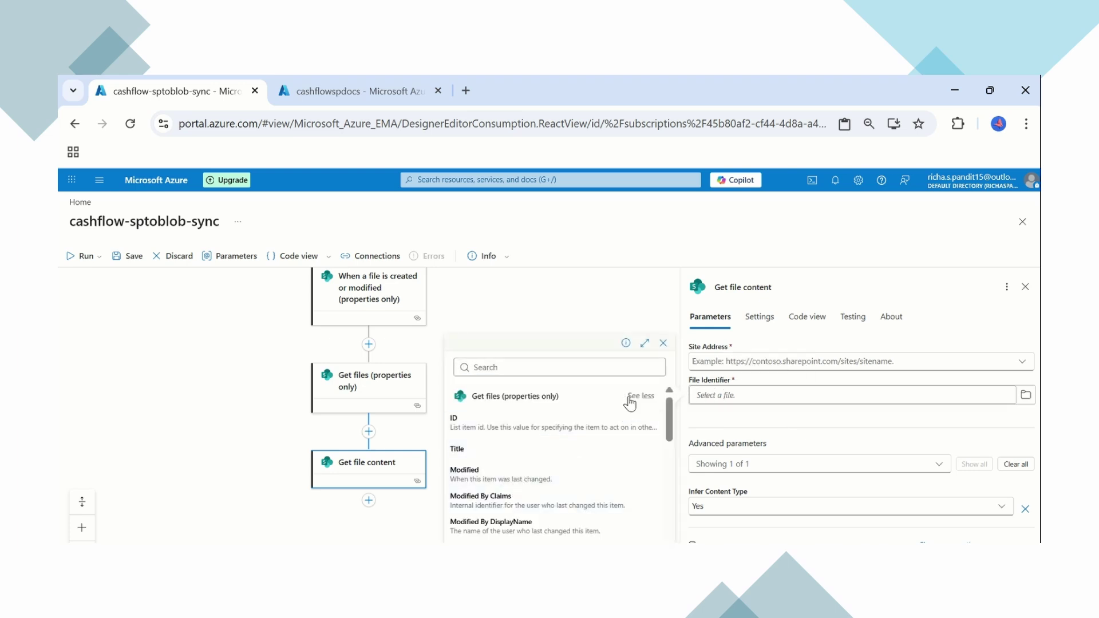
scroll(504, 482, down, 3)
scroll(505, 486, down, 5)
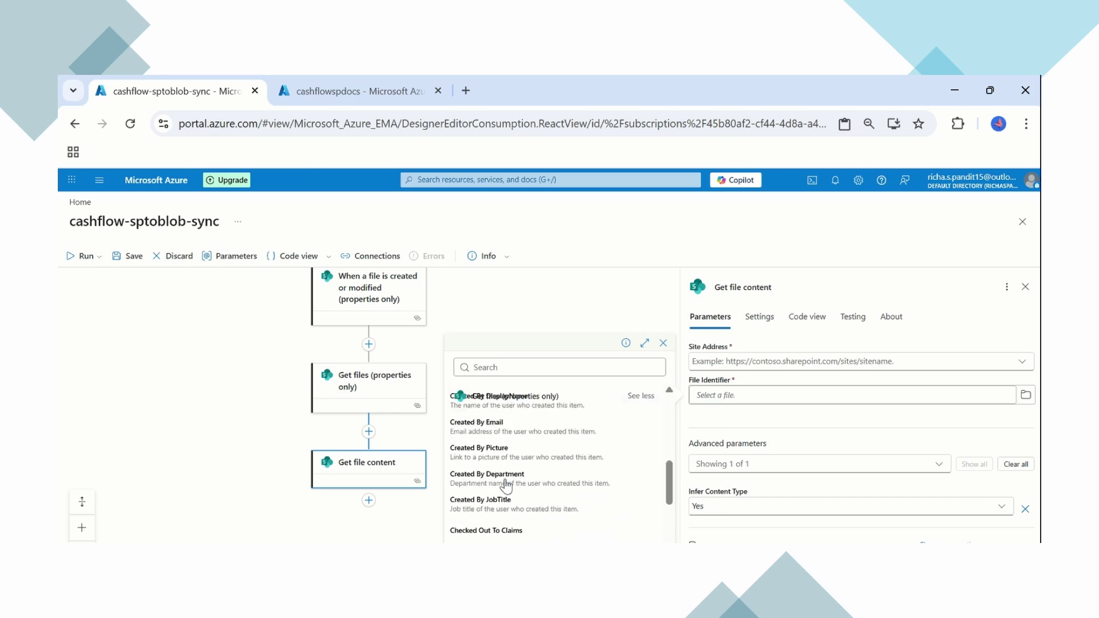
scroll(506, 485, down, 5)
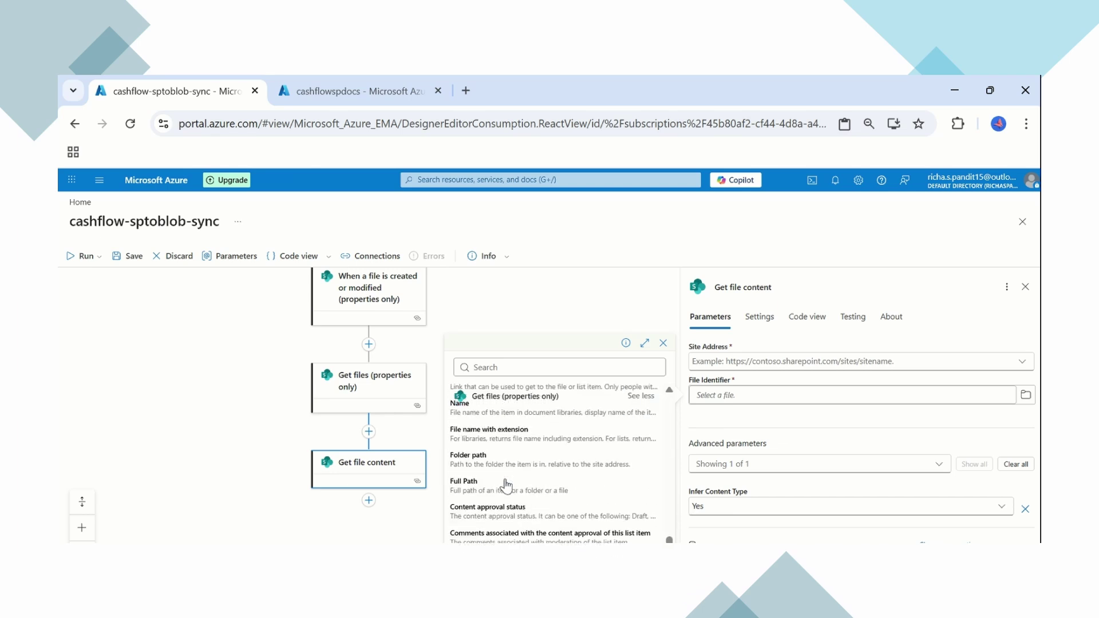
scroll(505, 486, up, 5)
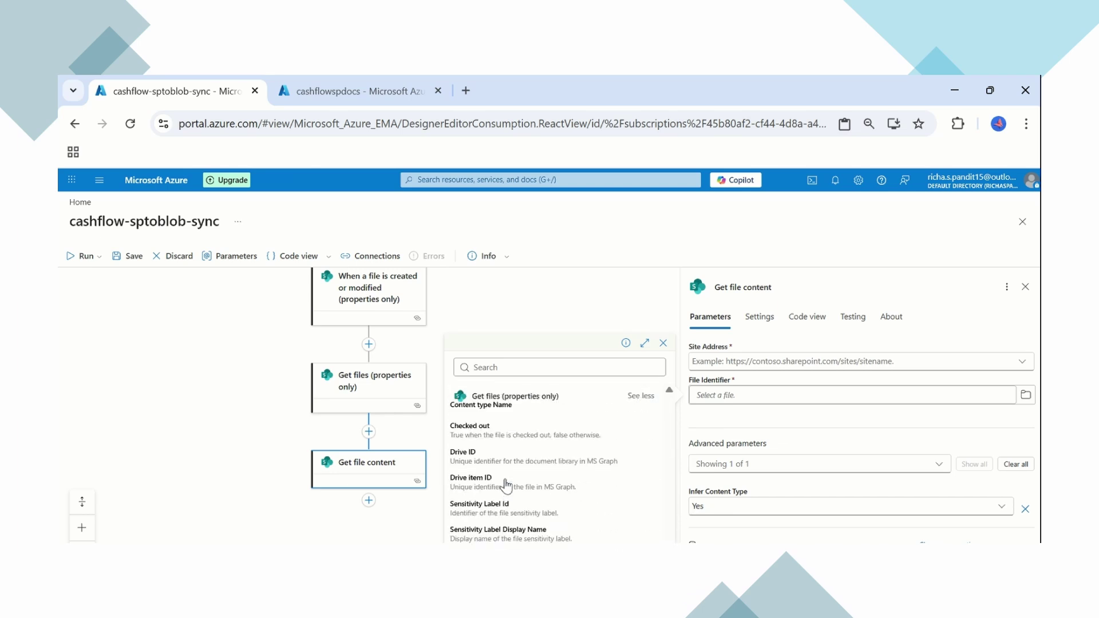
scroll(505, 485, up, 3)
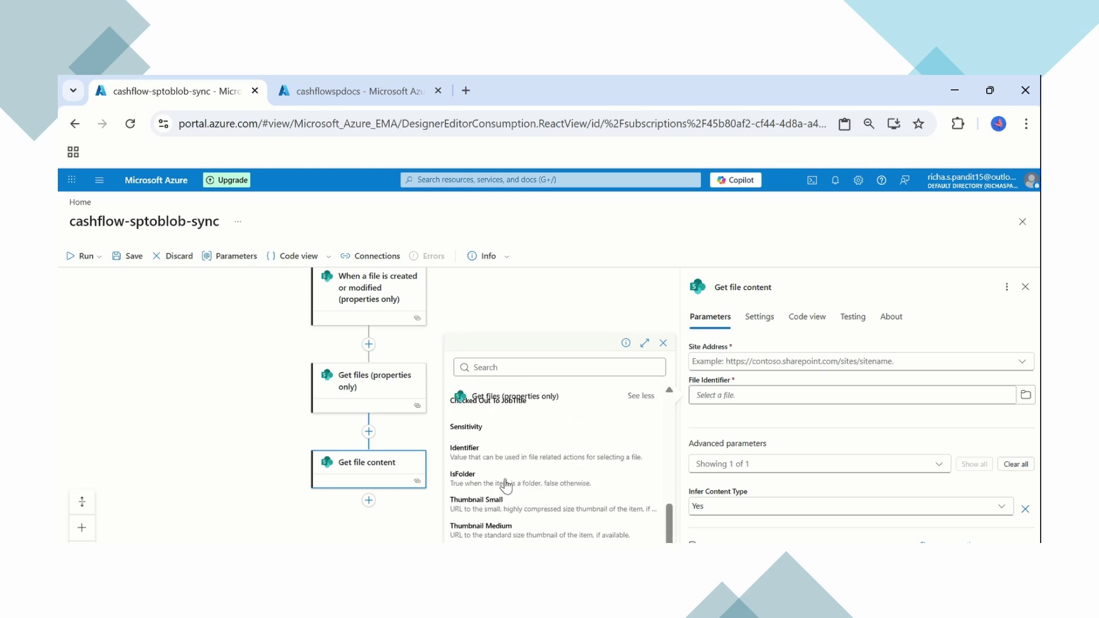
click(499, 525)
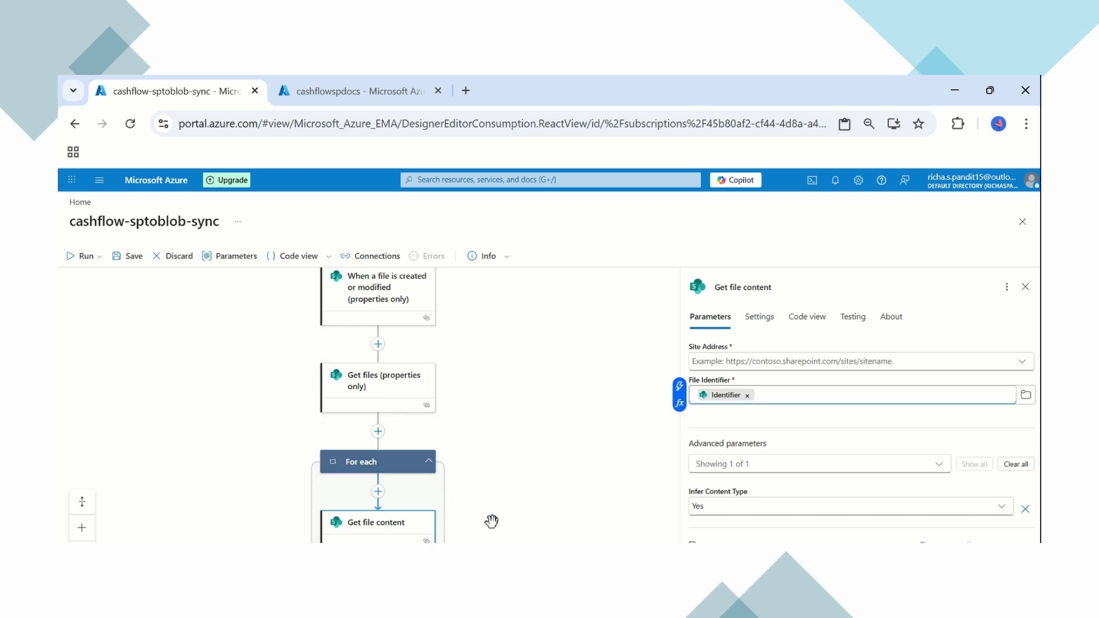
click(1025, 282)
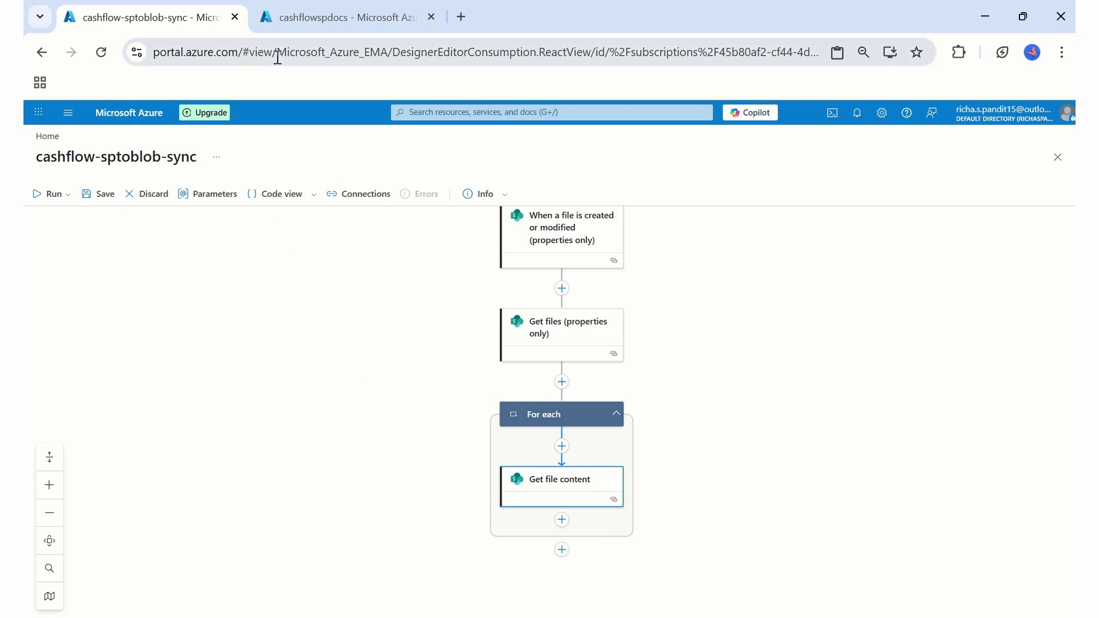
- Switch to the cashflowspdocs storage account and create a blob container named cashflow-forecasts
click(286, 18)
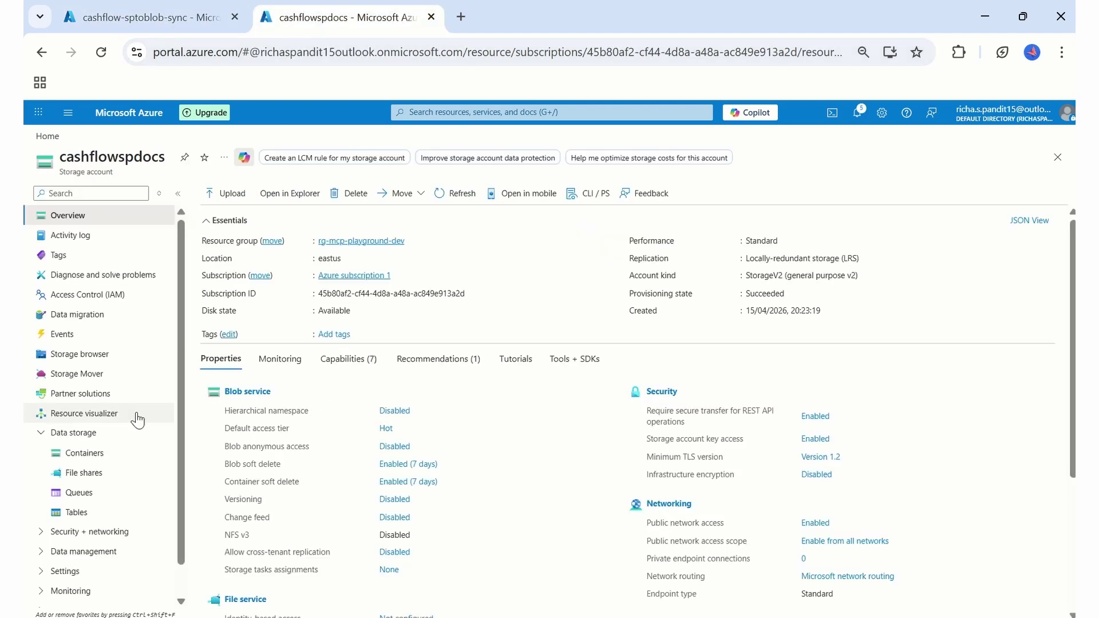
click(115, 453)
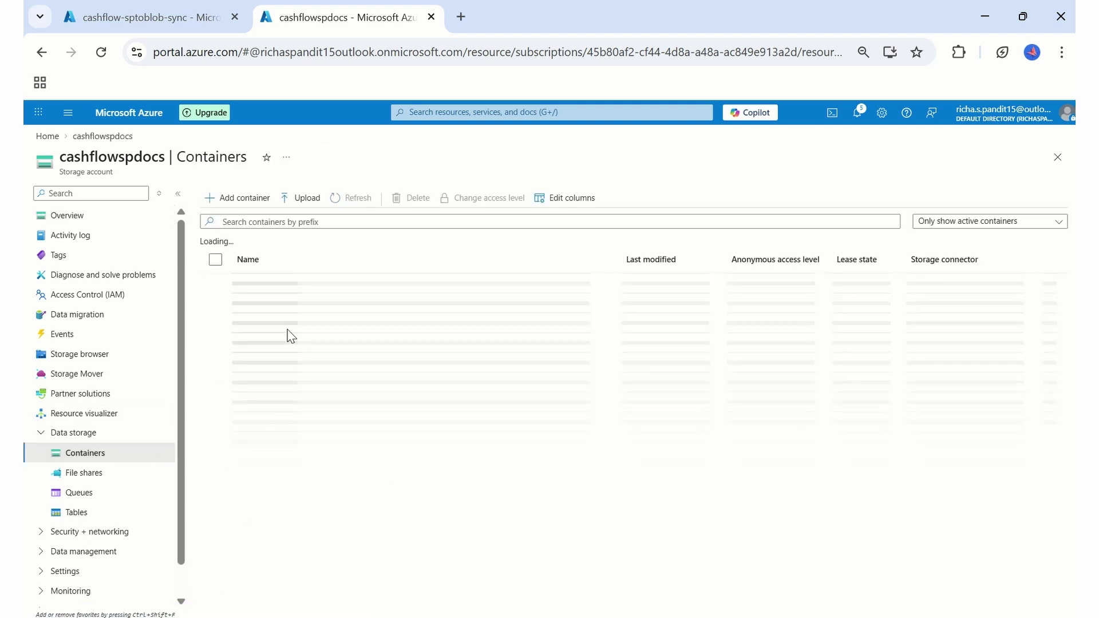
click(250, 199)
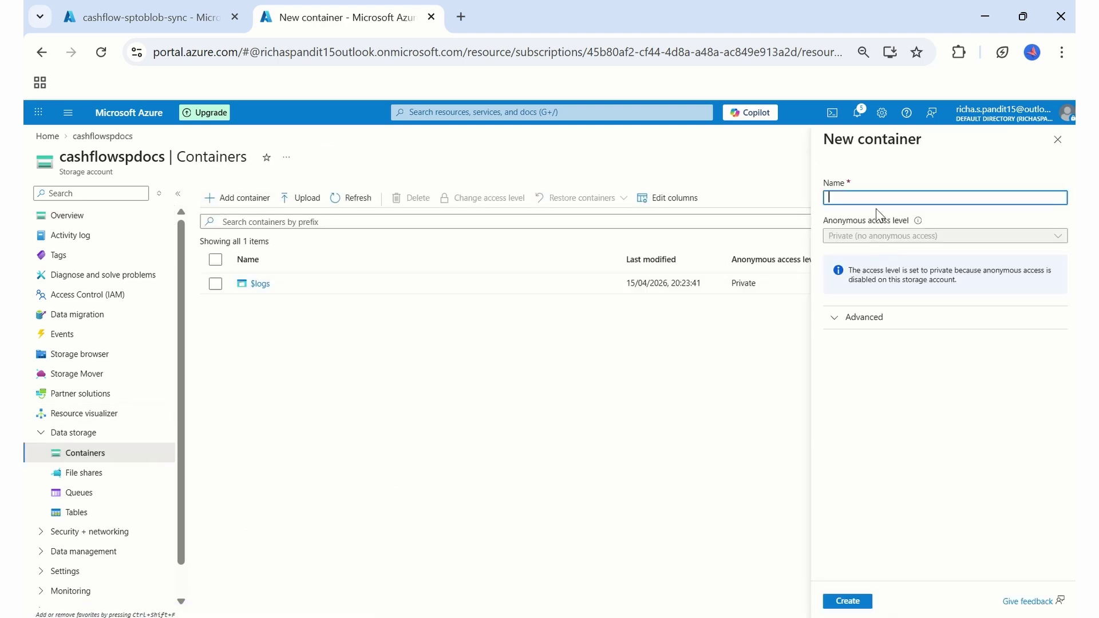
text(cashflow-forecasts)
click(860, 604)
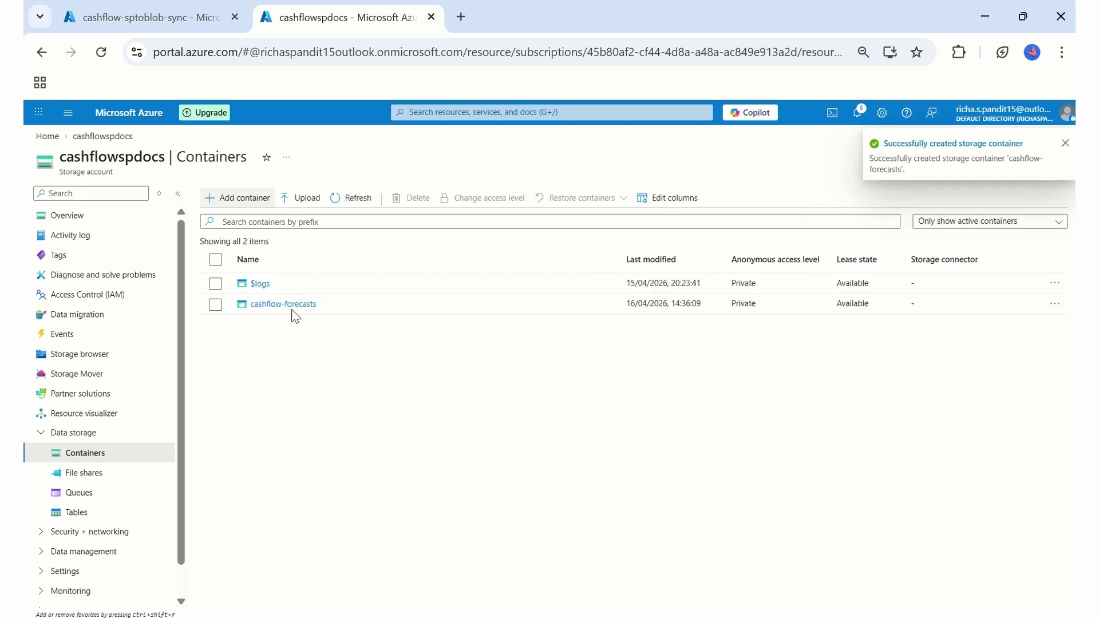
- View the contents of the cashflow-forecasts container, and display the access keys page of the cashflowspdocs storage account
click(298, 307)
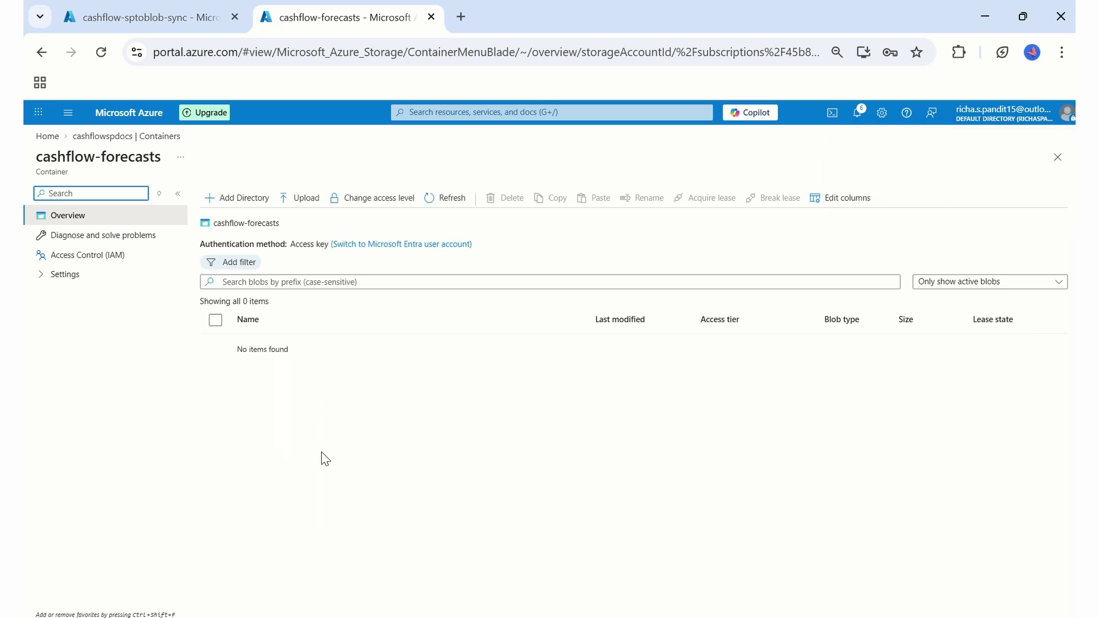
click(86, 136)
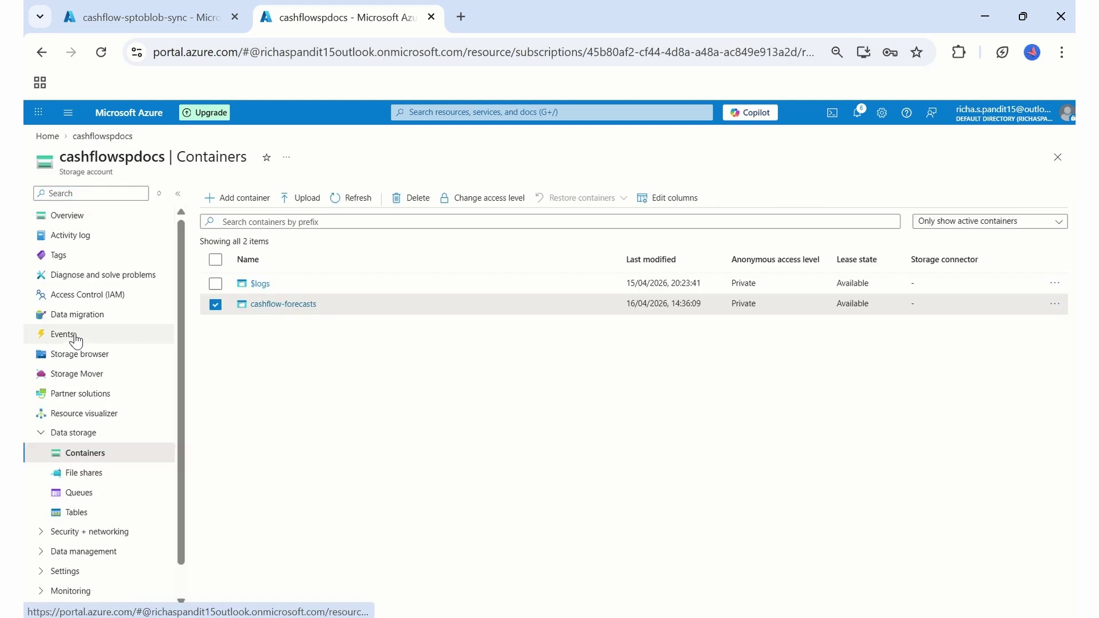
click(40, 433)
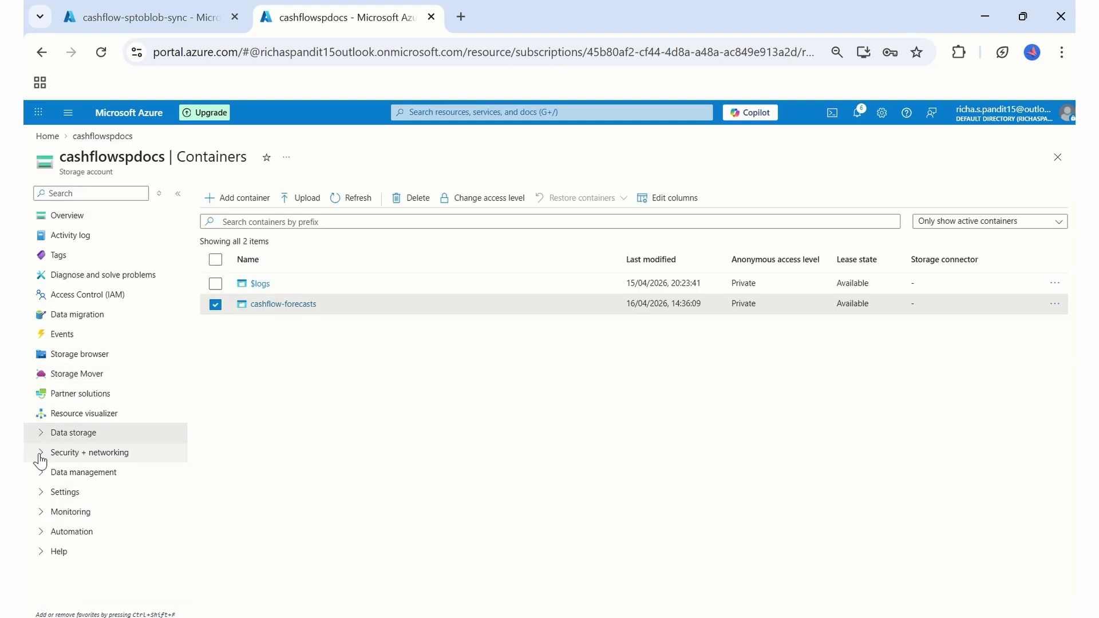
click(40, 453)
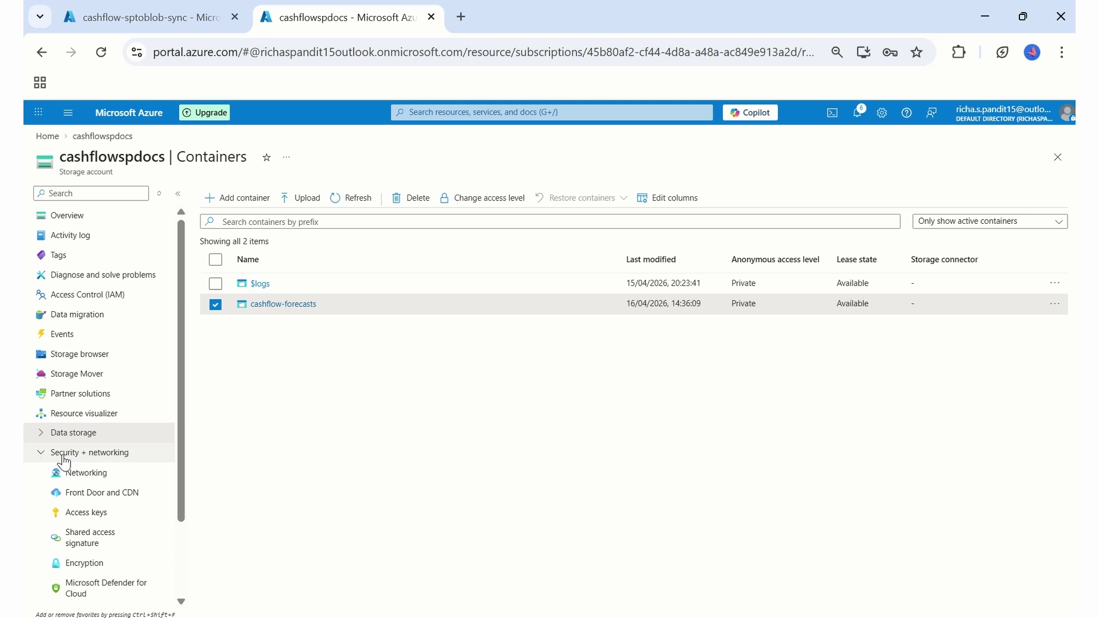
click(110, 521)
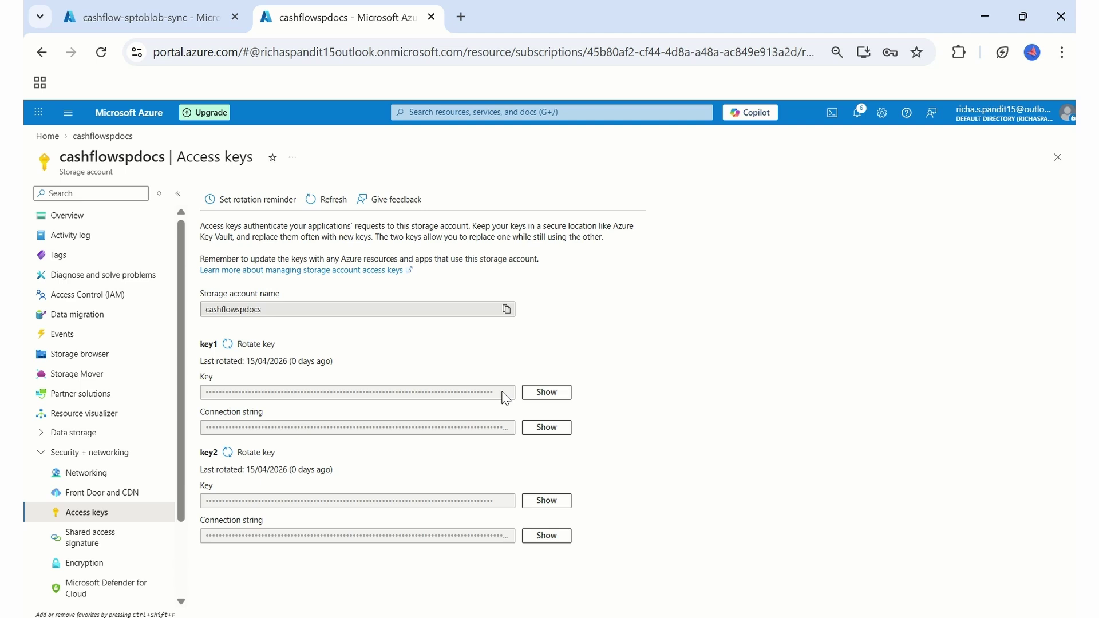
- Return to the cashflow-sptoblob-sync workflow and add the Azure Blob Storage action "Create blob (V2)" after "Get file content" inside the For each loop
key(ctrl+shift+Tab)
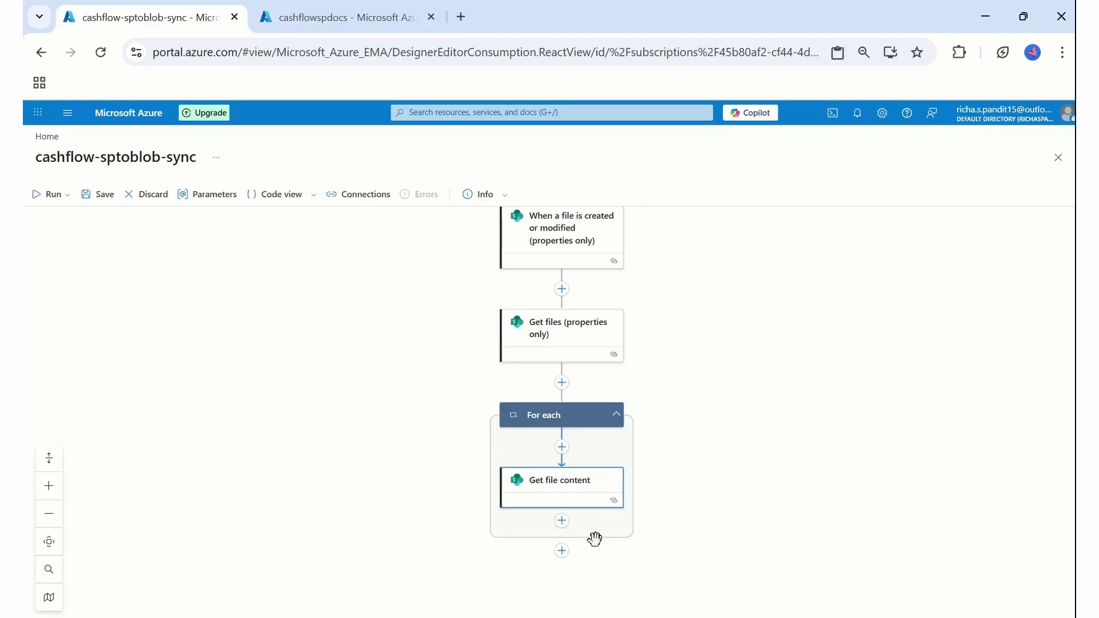
click(563, 521)
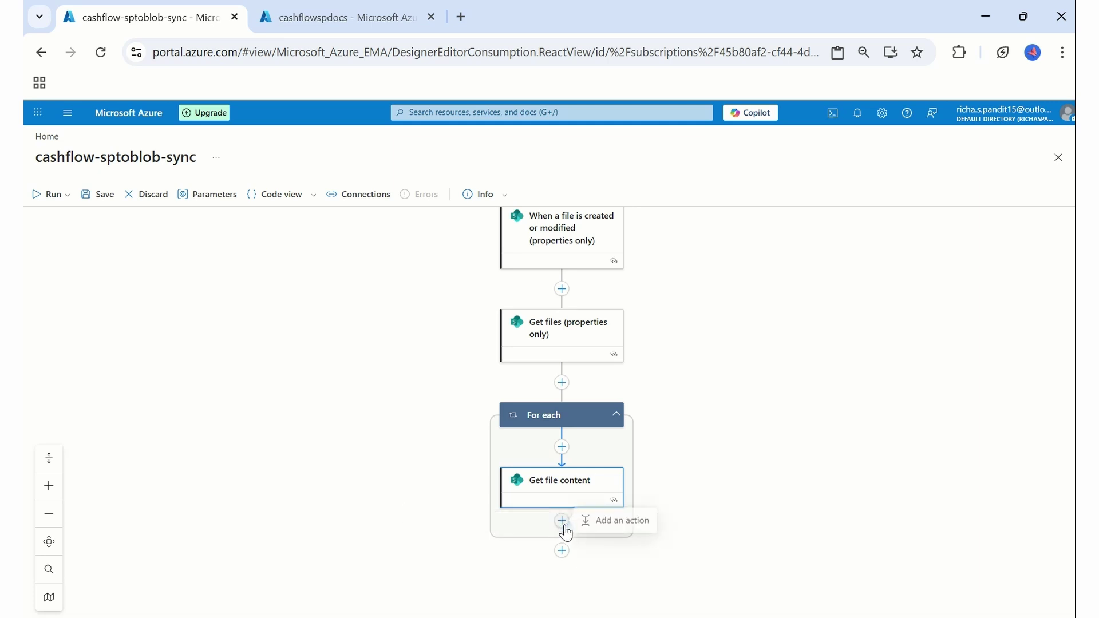
click(608, 531)
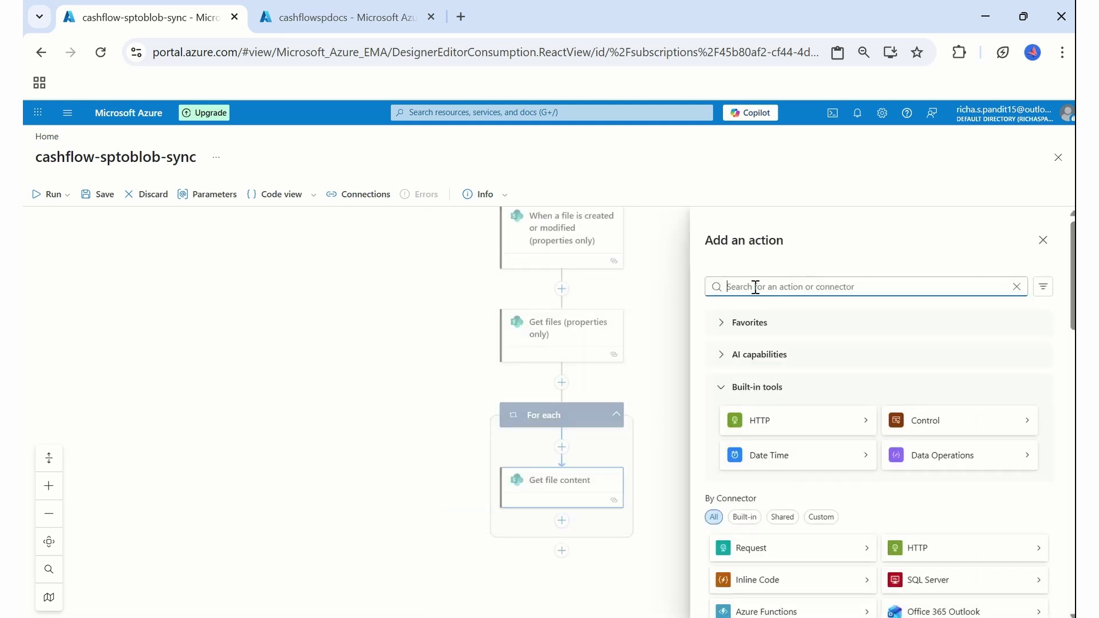
text(create blob)
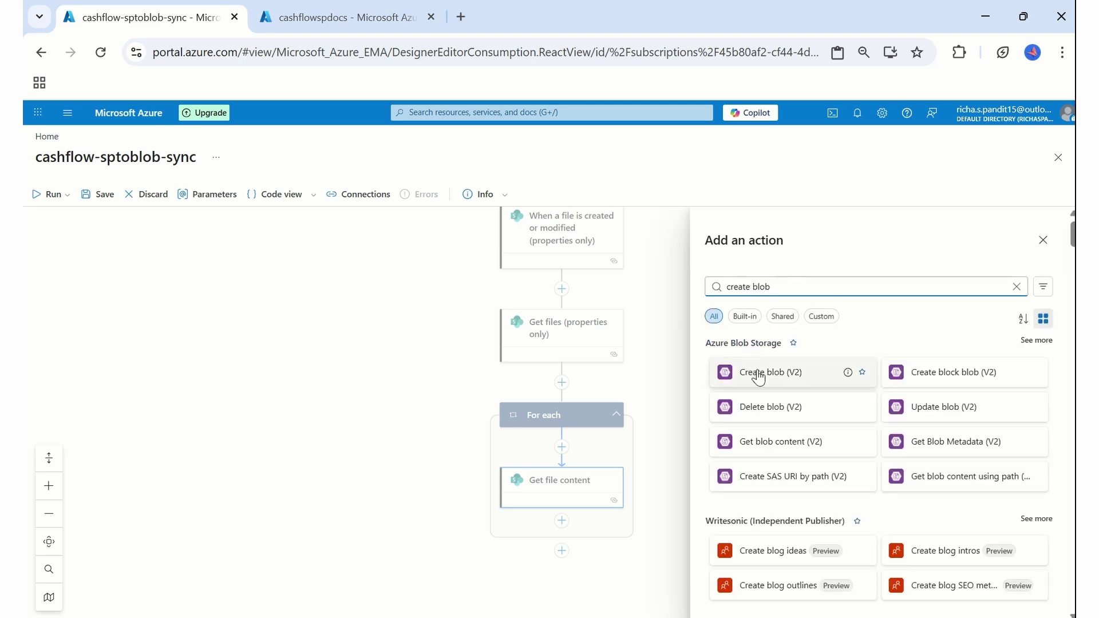
click(759, 377)
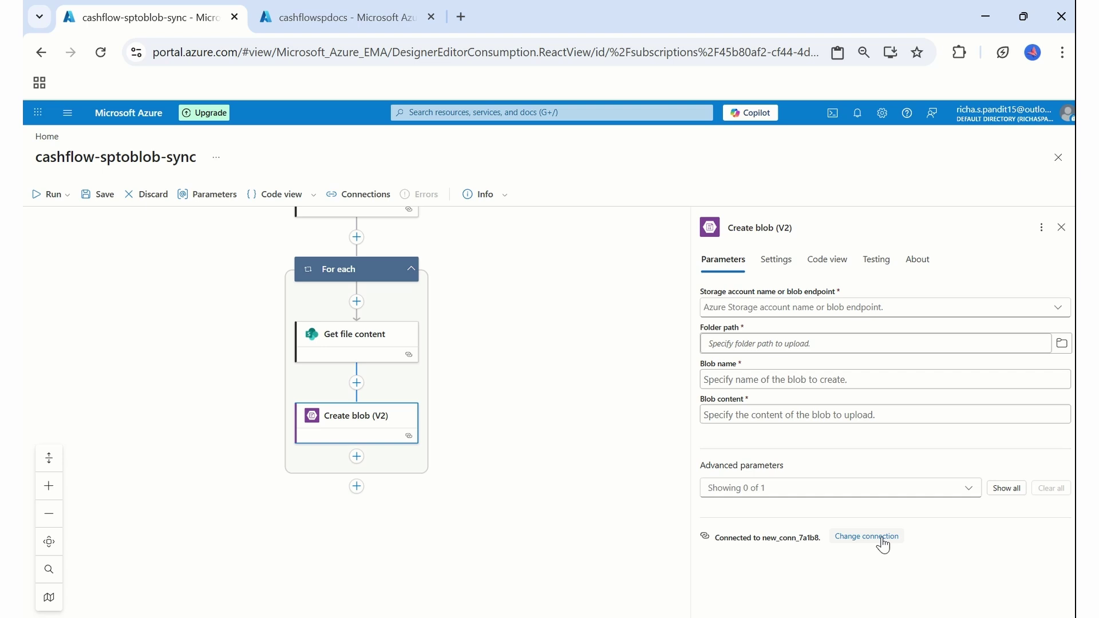
- Set the "Create blob (V2)" storage account to "Use connection settings(cashflowspdocs)" and its folder path to /cashflow-forecasts
click(1058, 310)
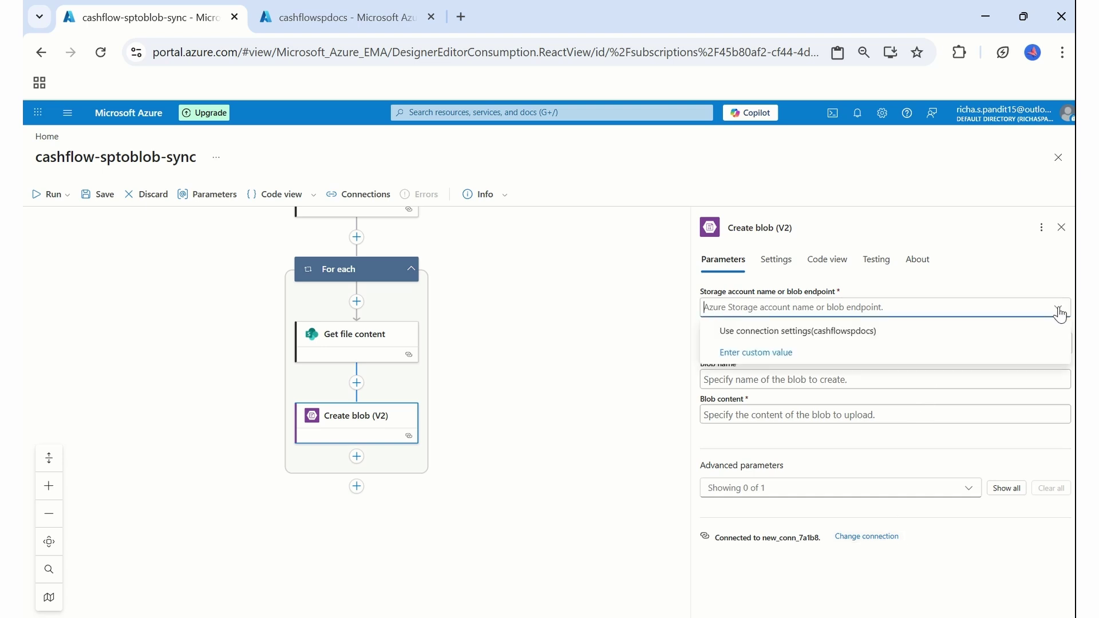
click(799, 332)
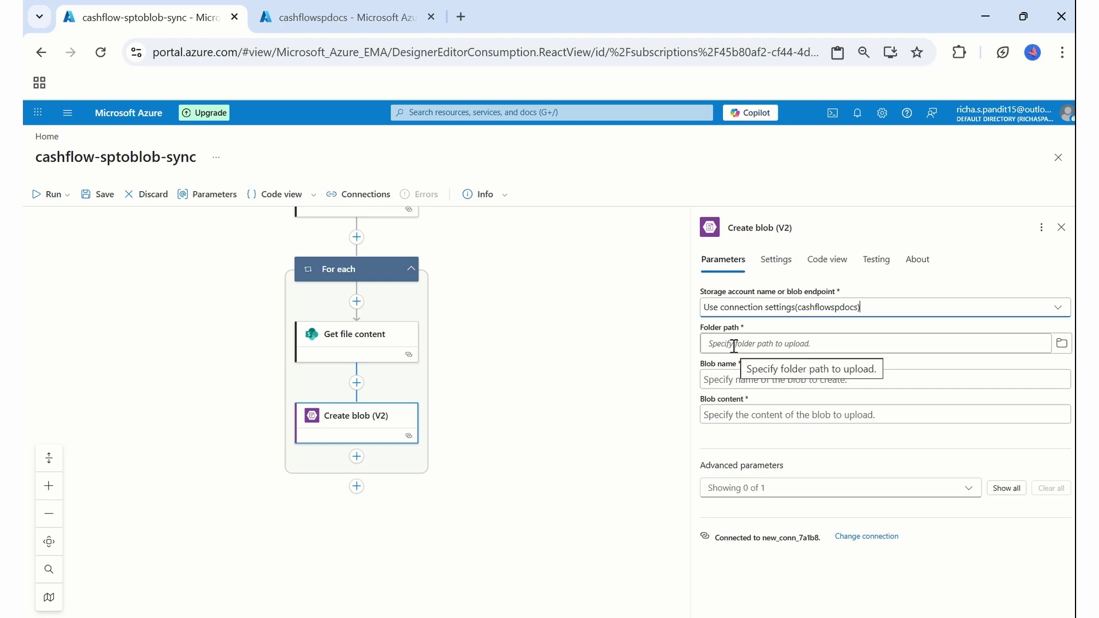
click(1060, 345)
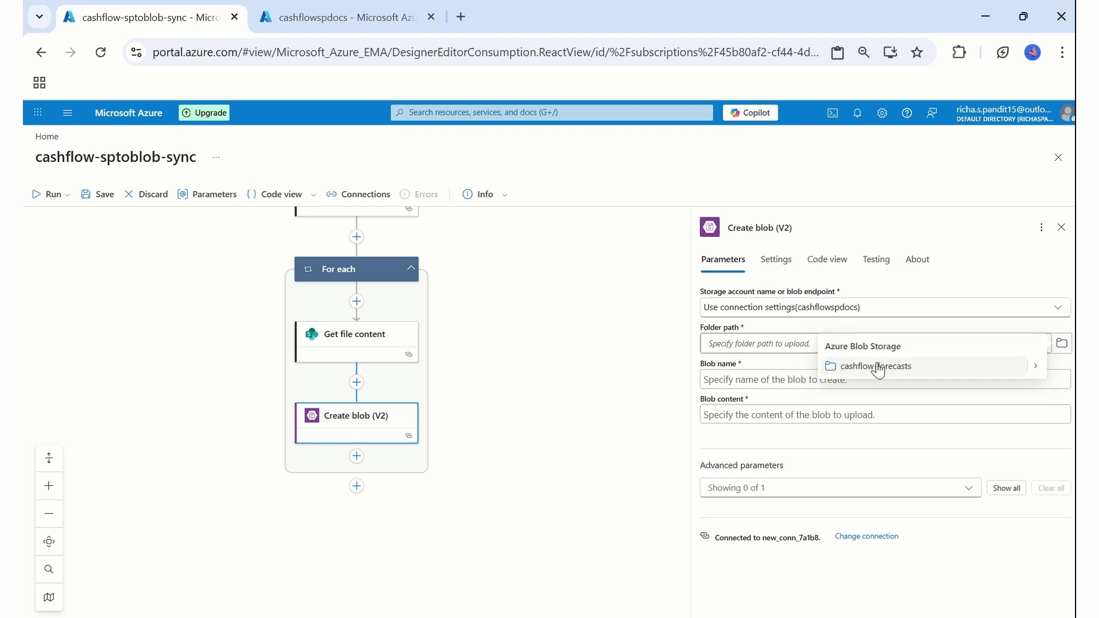
click(879, 369)
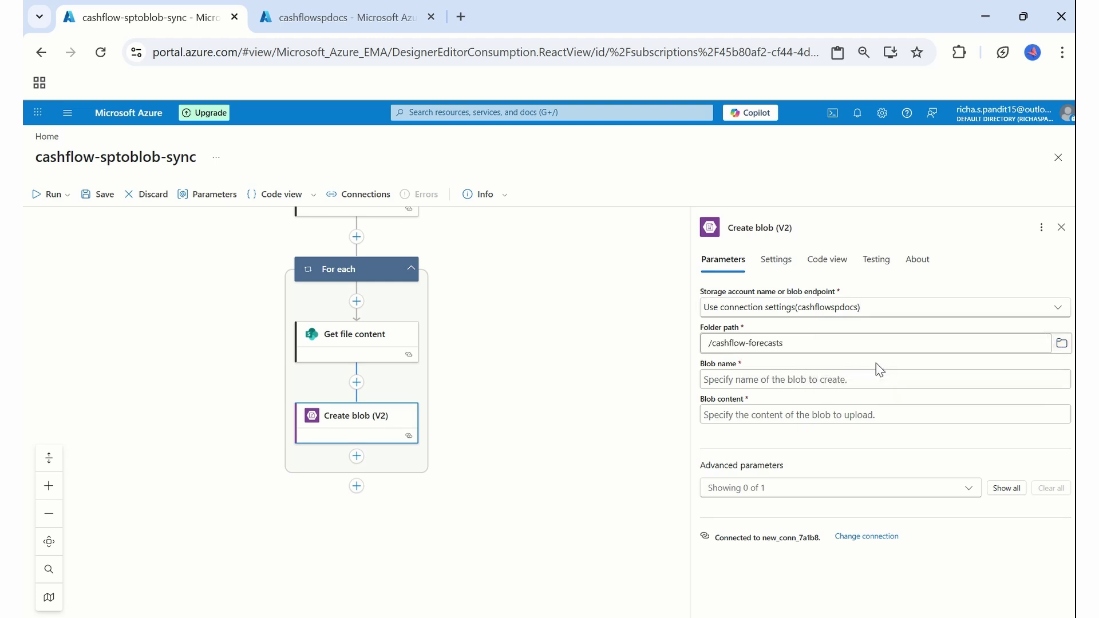
- Start a Blob name expression for "Create blob (V2)" with the For each loop's Current item followed by a question mark: items('For_each')?
click(747, 381)
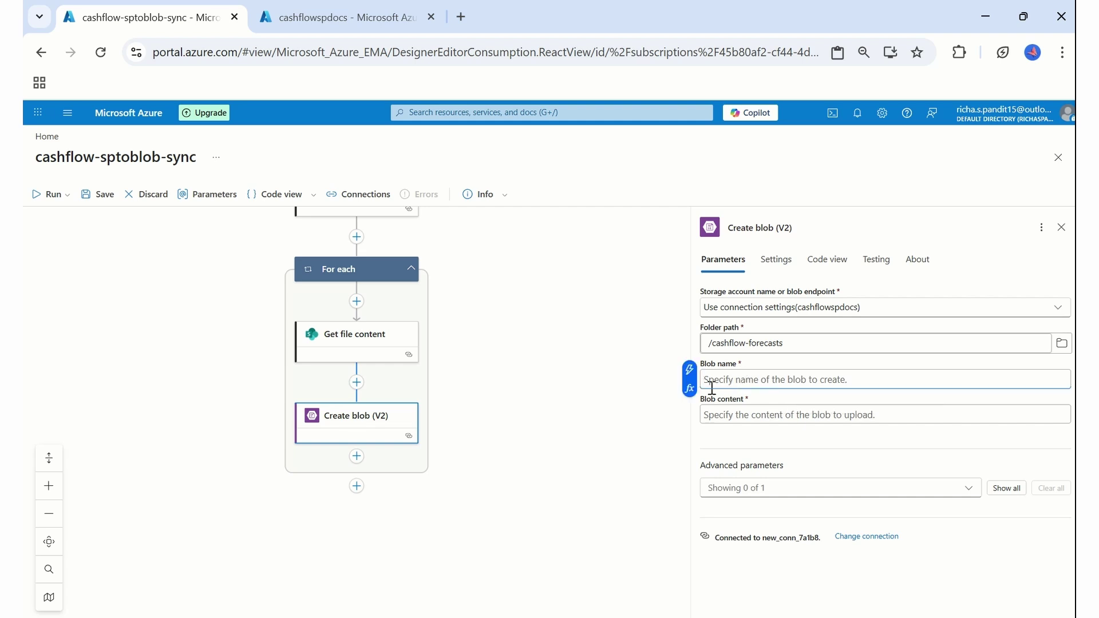
click(686, 387)
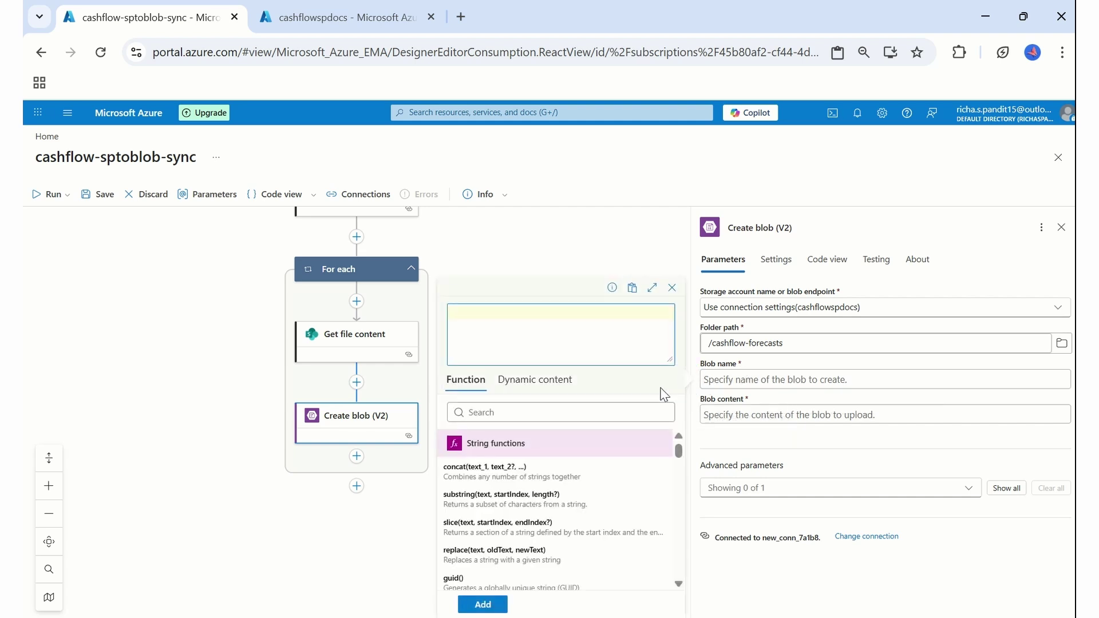
scroll(504, 482, down, 3)
scroll(505, 482, down, 15)
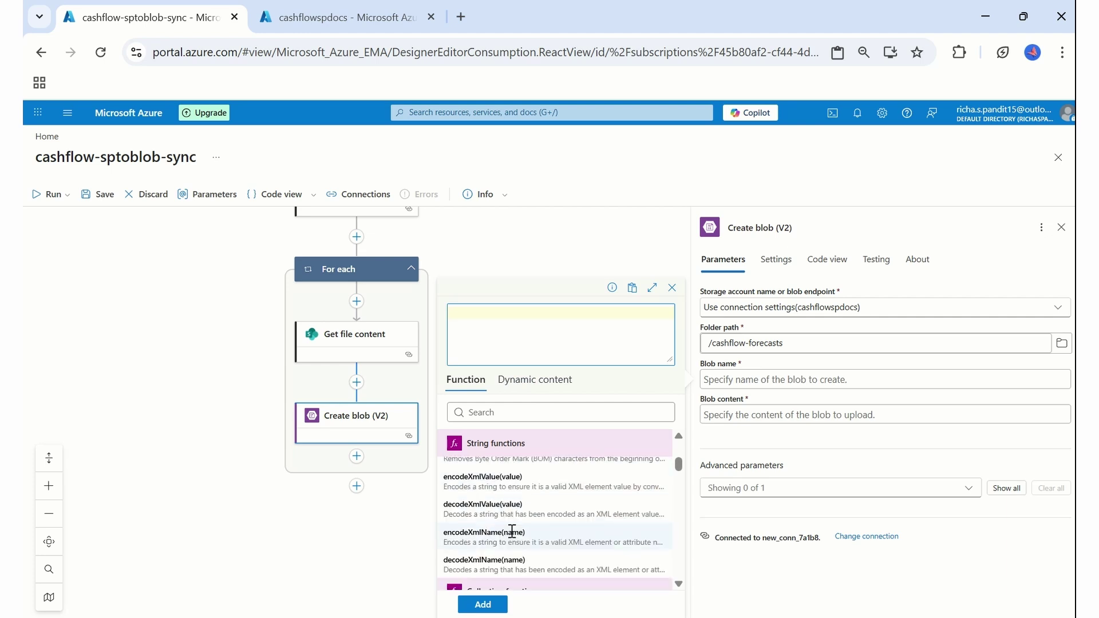
scroll(511, 541, down, 12)
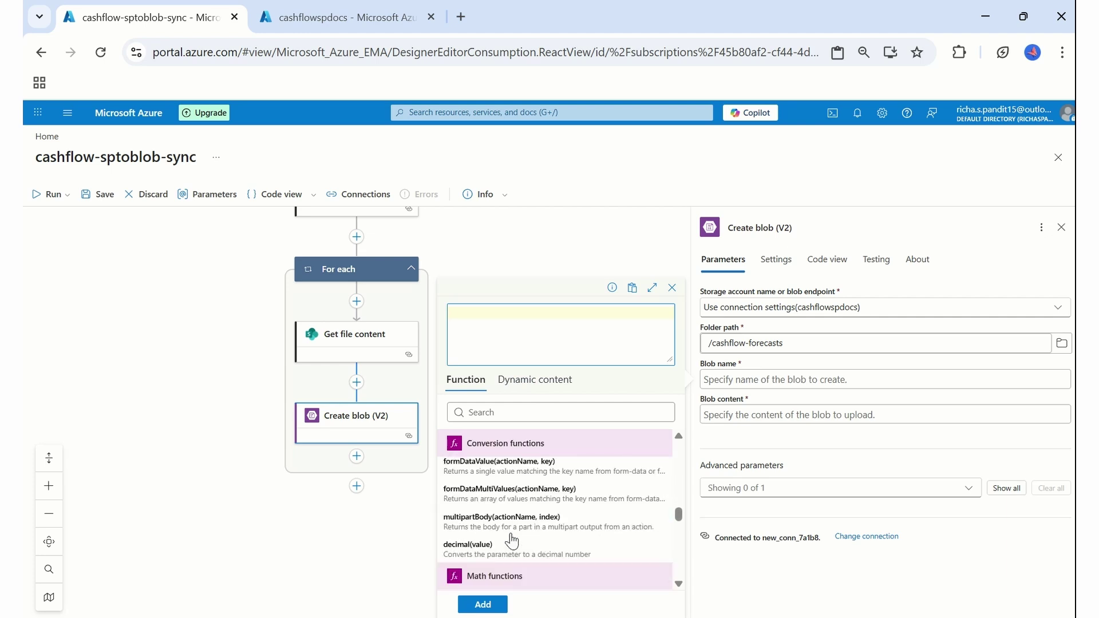
click(534, 382)
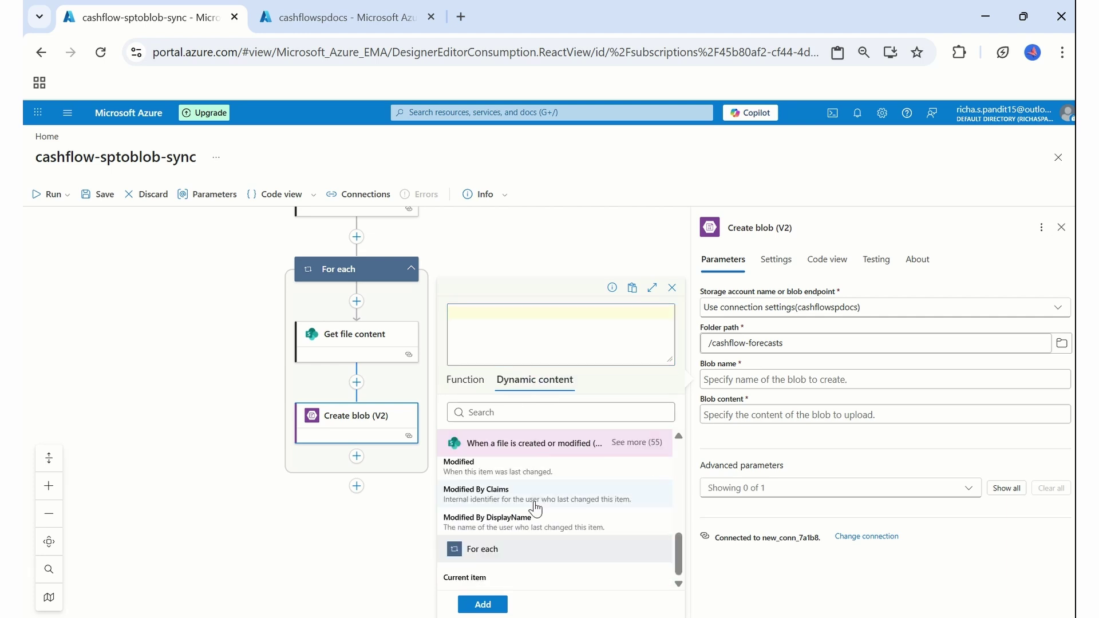
click(466, 580)
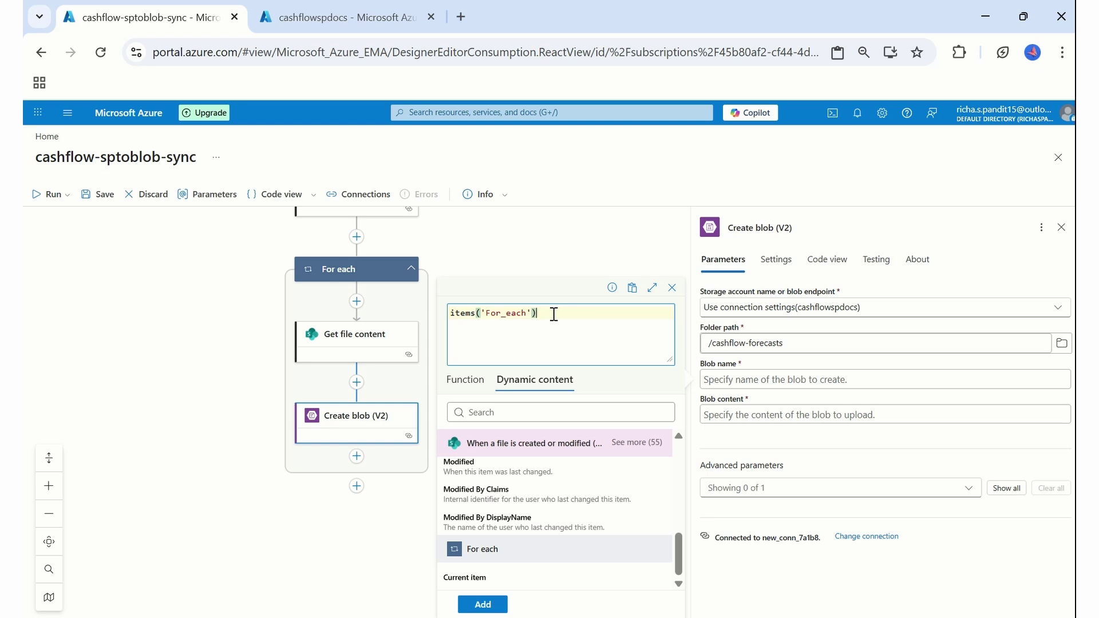
text(?)
- Append the "File name with extension" dynamic value from "Get files (properties only)" to the Blob name expression
scroll(563, 495, up, 5)
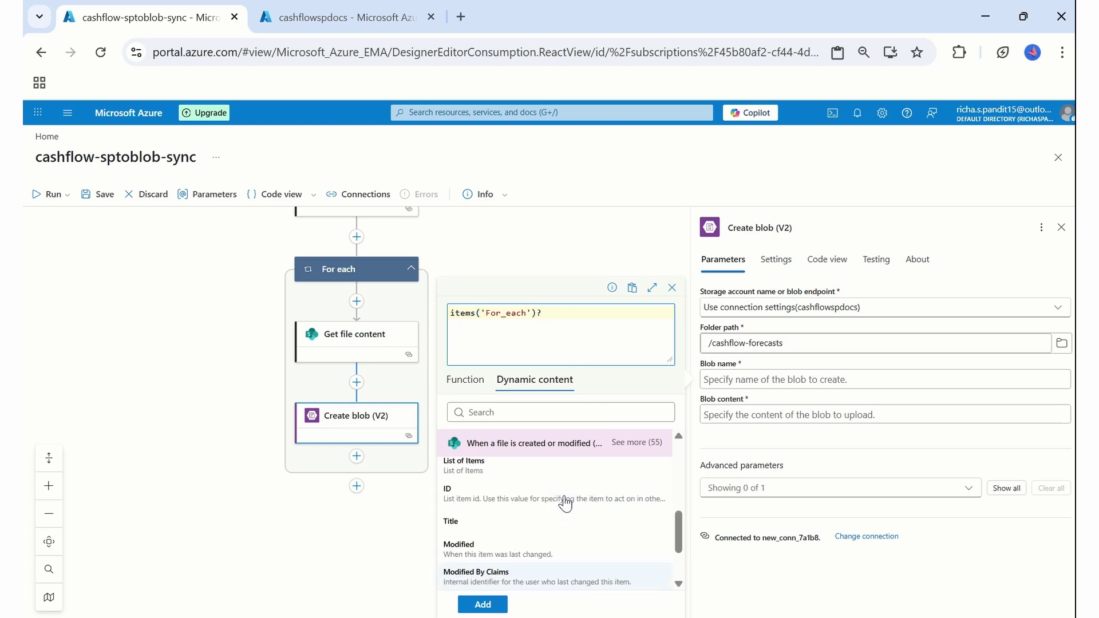
scroll(565, 504, up, 2)
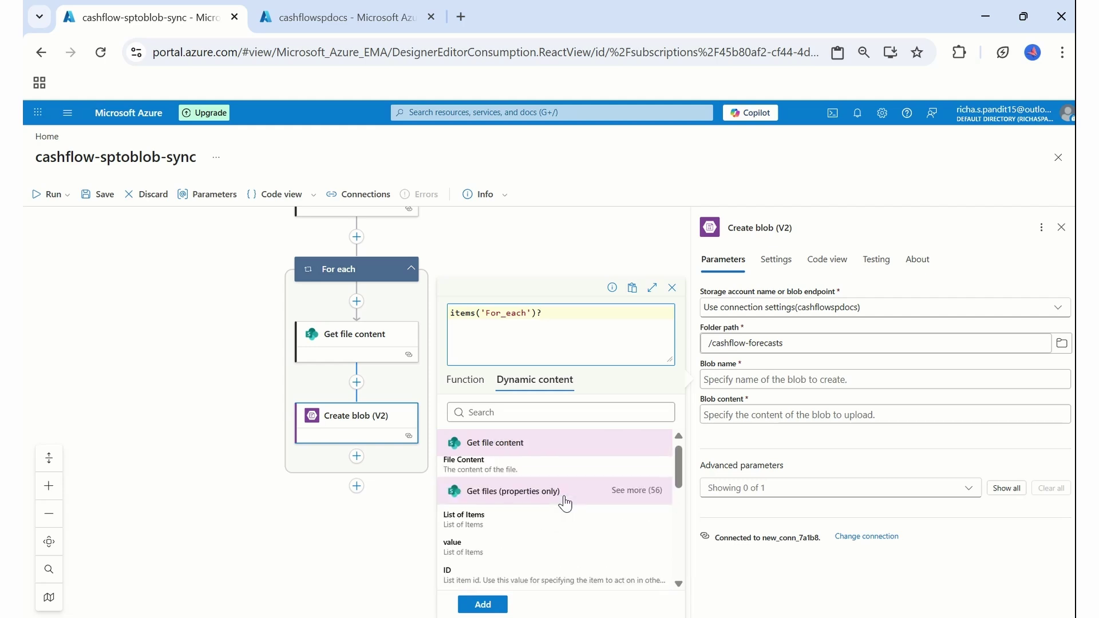
click(636, 496)
scroll(554, 504, down, 8)
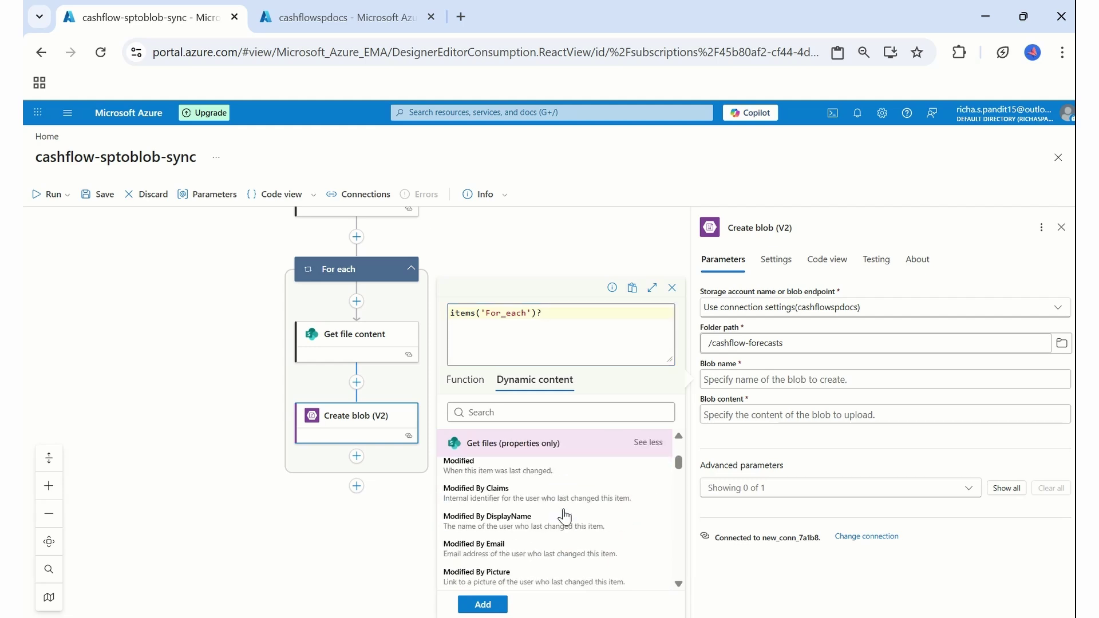
scroll(551, 526, down, 6)
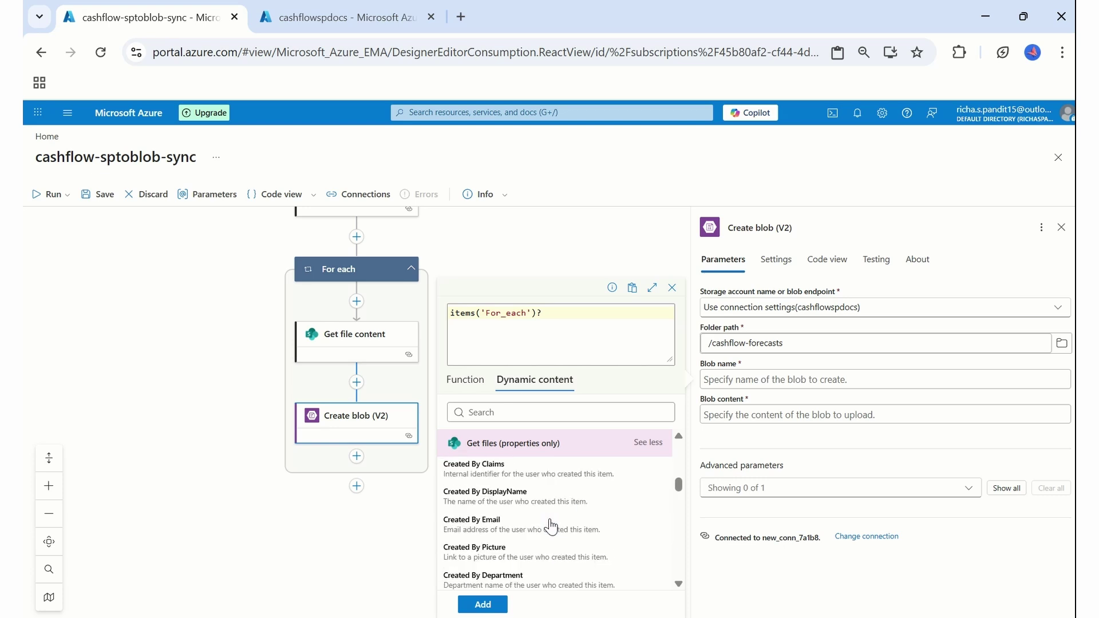
scroll(551, 526, down, 3)
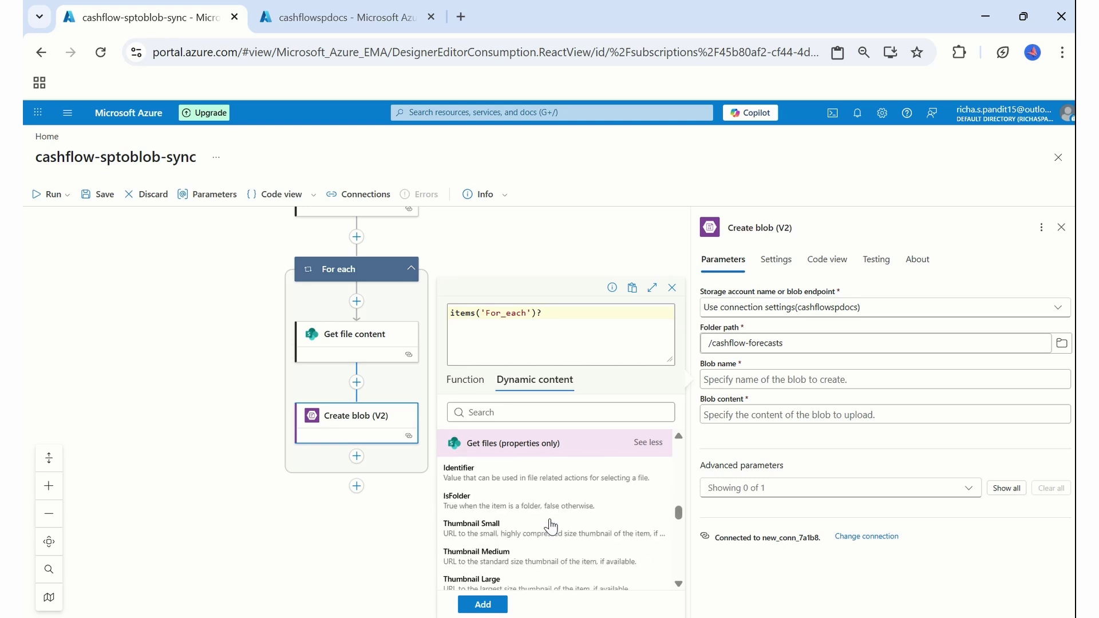
scroll(551, 526, down, 4)
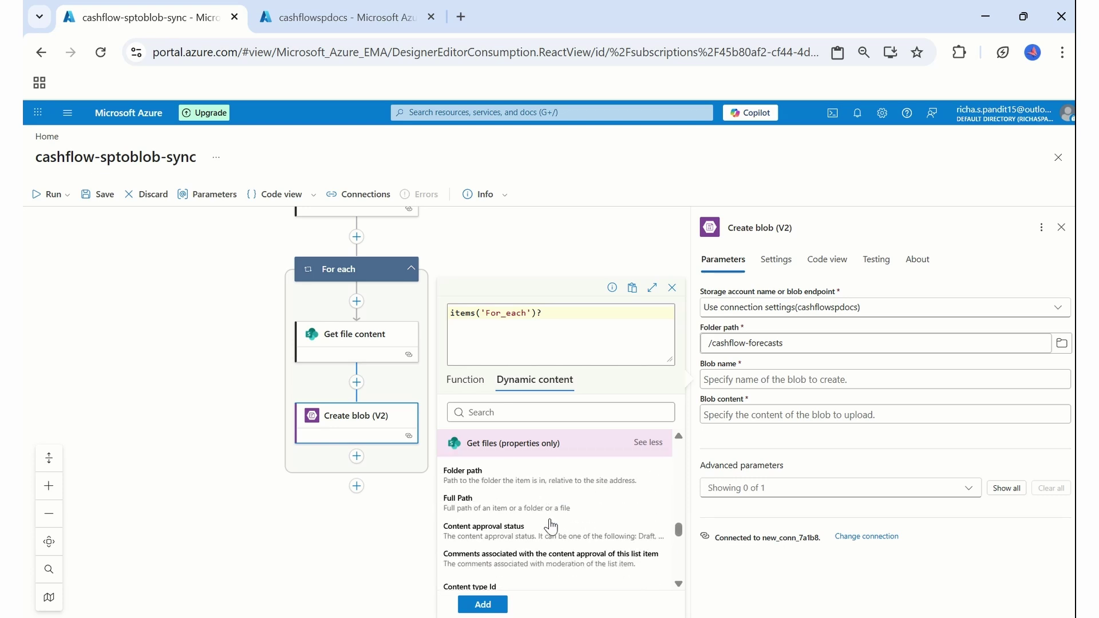
click(550, 528)
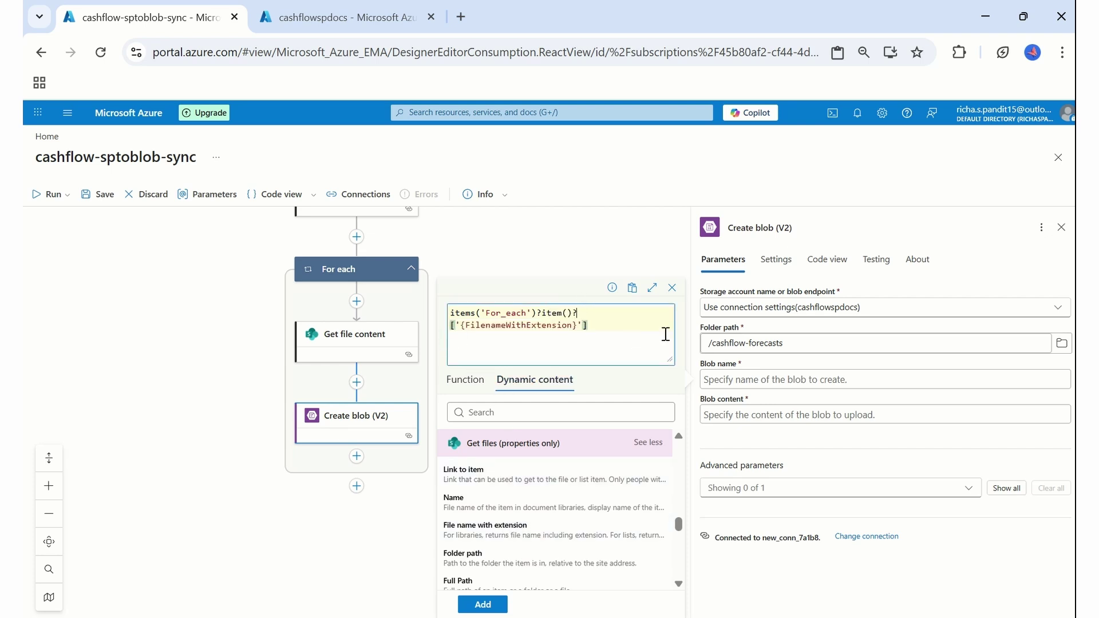
- Remove the extra item()? so the expression reads items('For_each')?['{FilenameWithExtension}'], and add it as the Blob name
key(BackSpace)
key(BackSpace)
key(BackSpace)
key(BackSpace)
key(BackSpace)
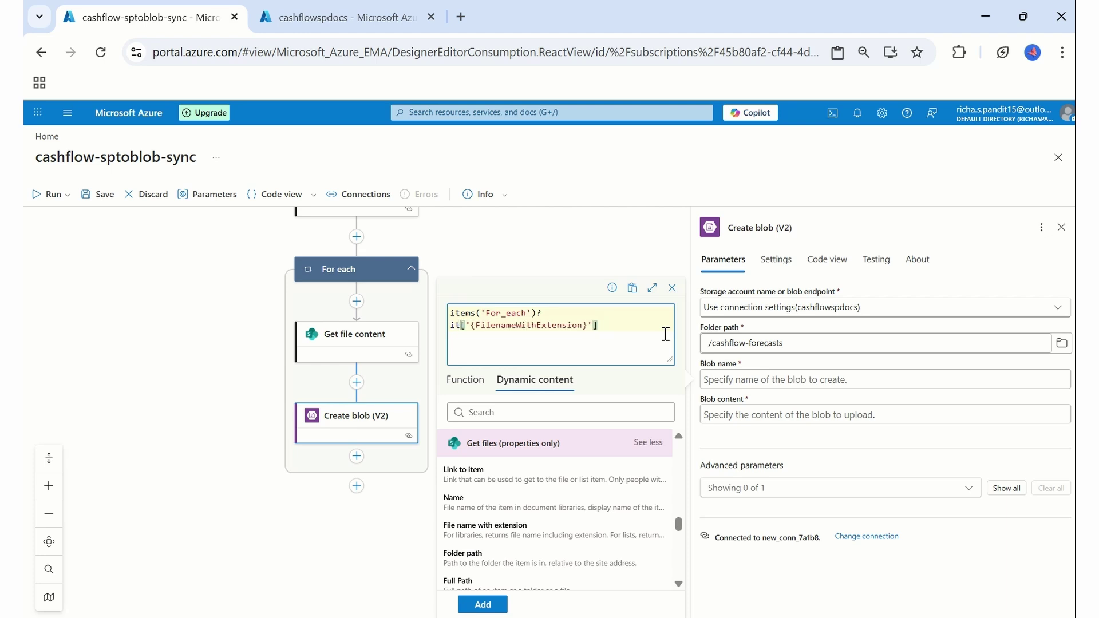
key(BackSpace)
key(BackSpace)
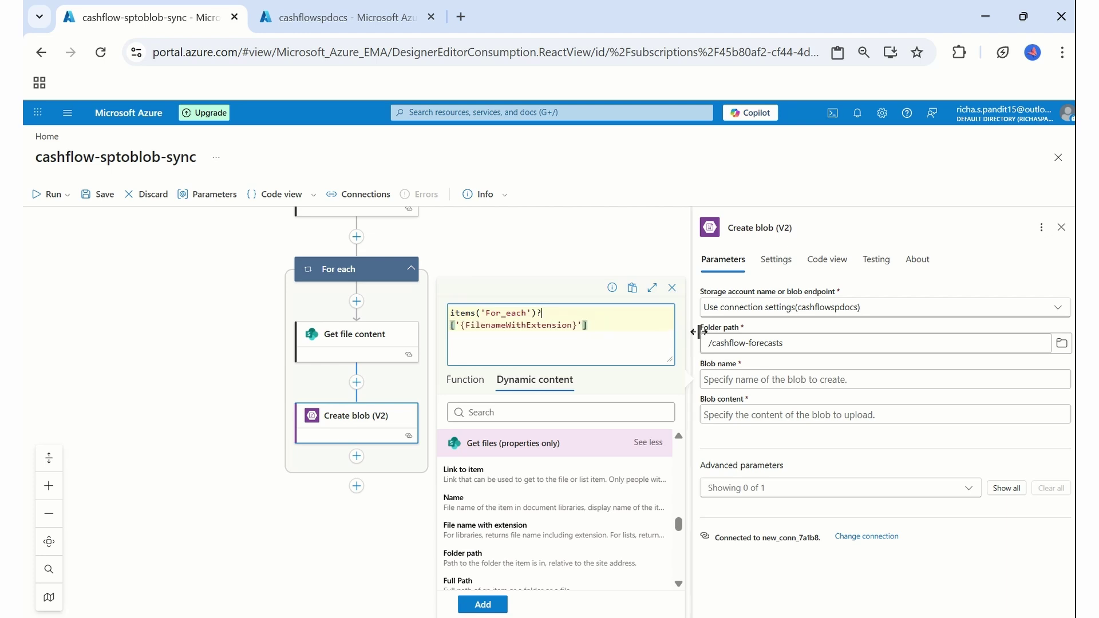
key(ctrl+a)
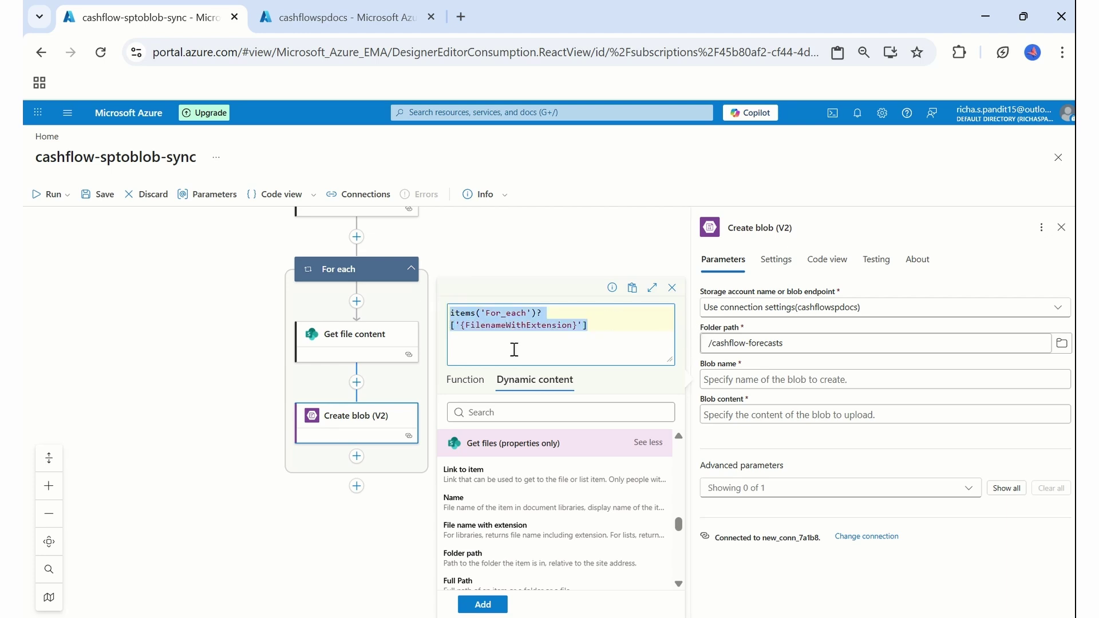
click(483, 605)
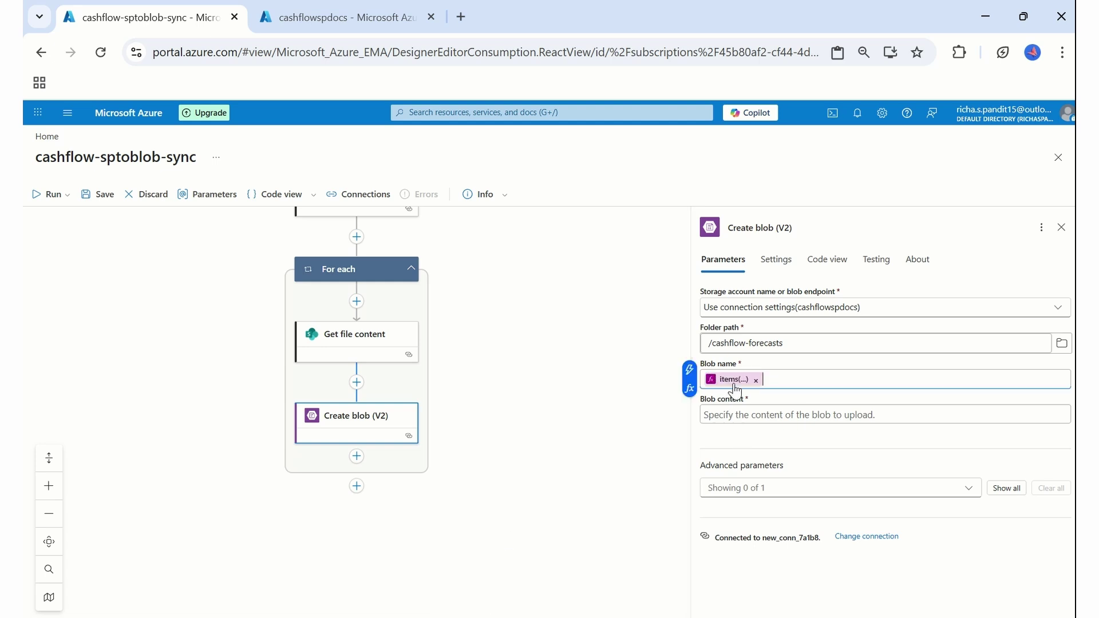
- Set the Blob content of "Create blob (V2)" to File Content from "Get file content" and close the action's settings
click(721, 414)
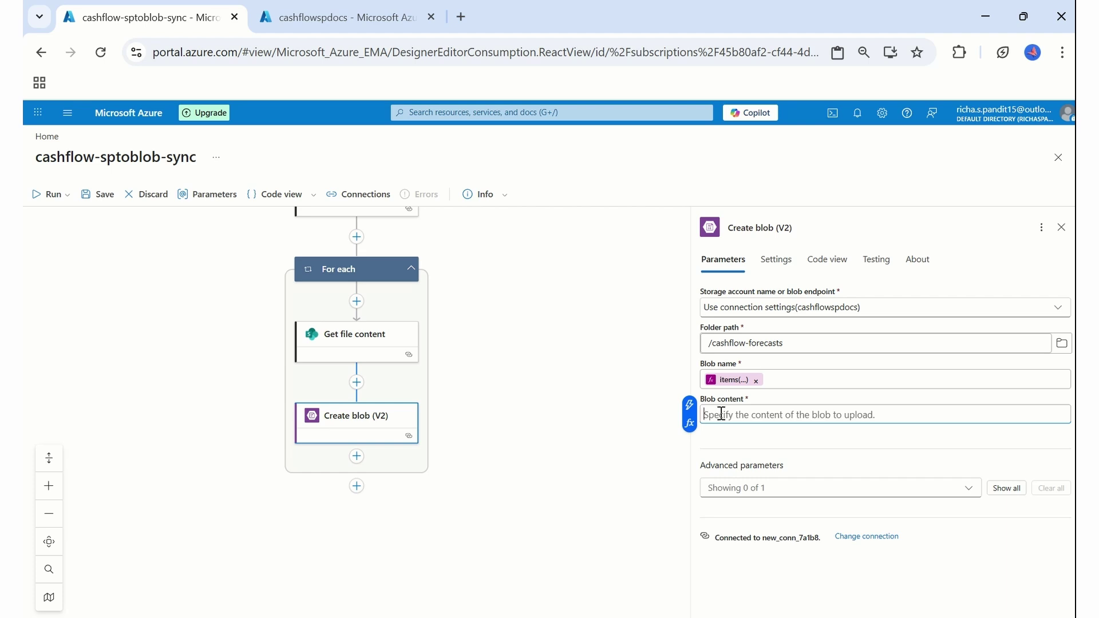
click(690, 403)
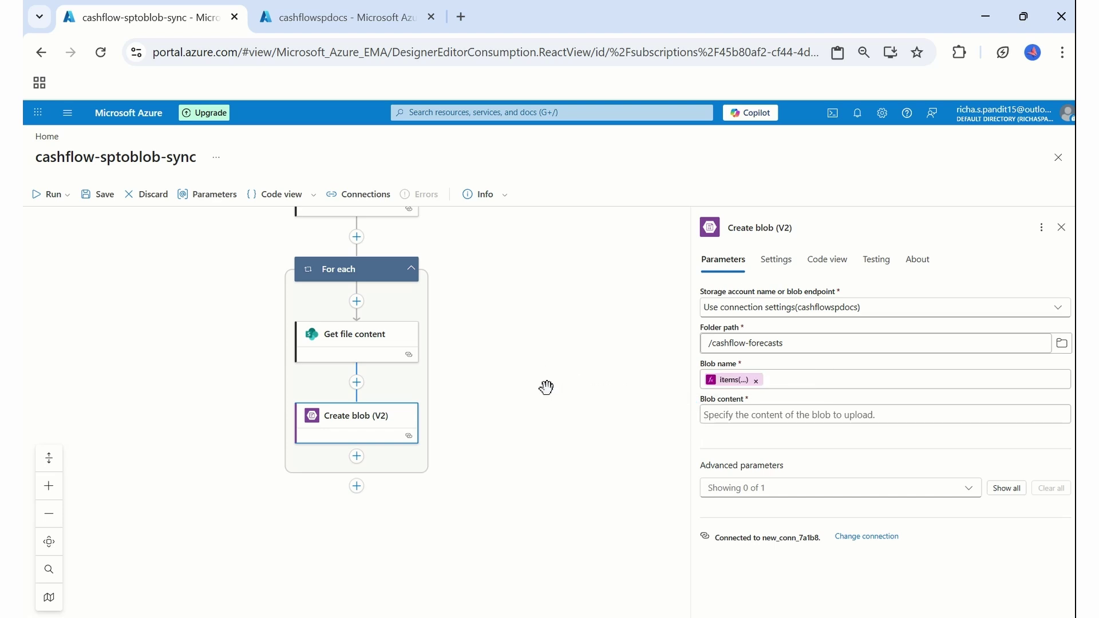
click(715, 415)
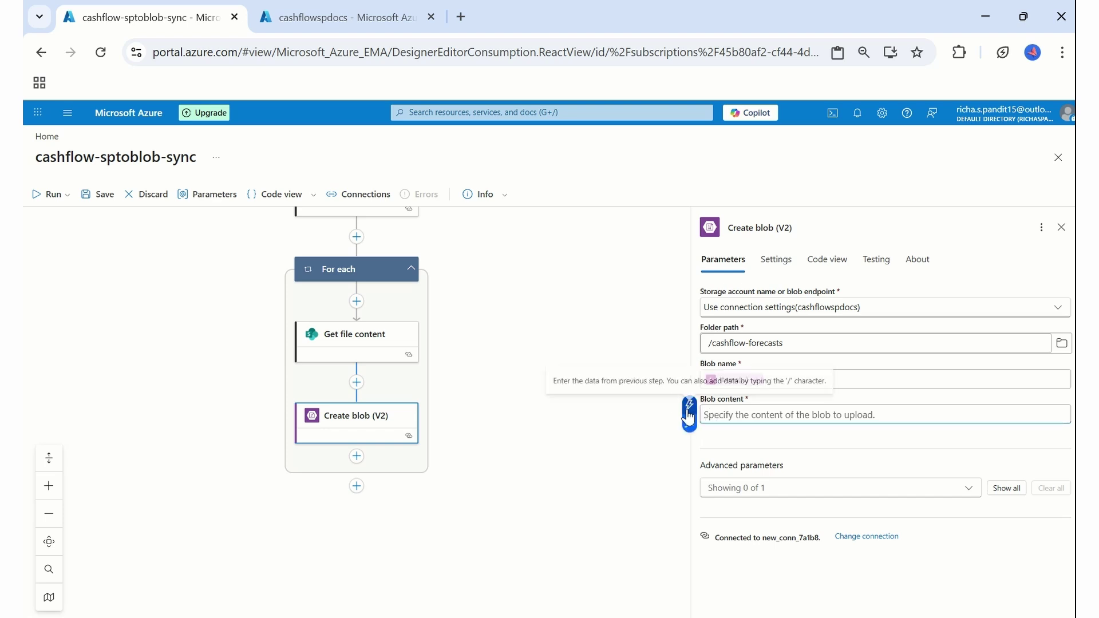
click(690, 411)
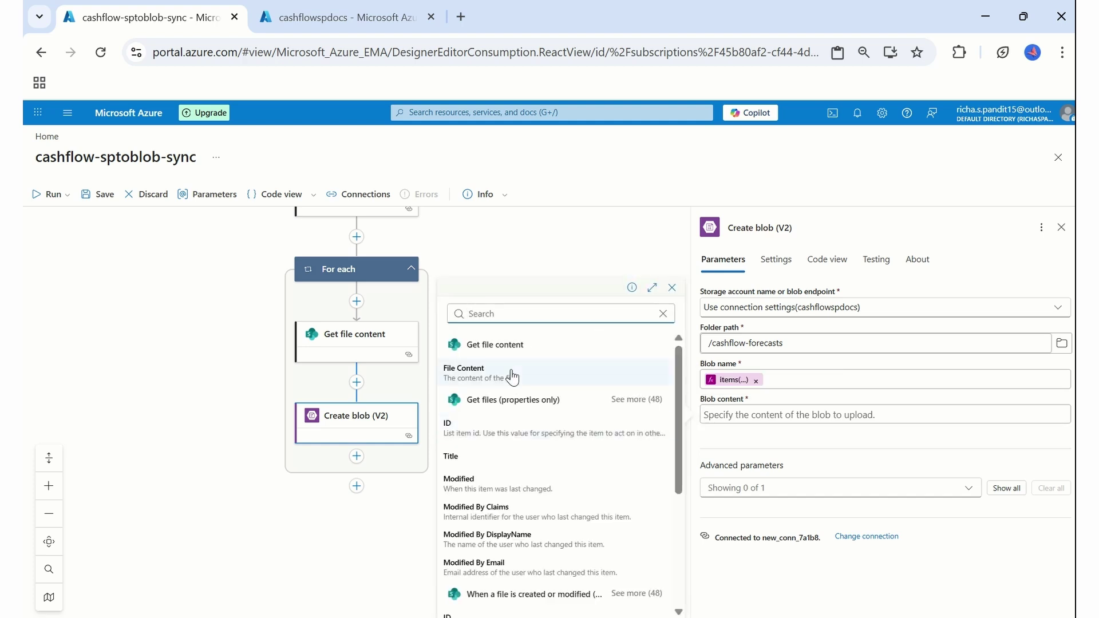
click(498, 377)
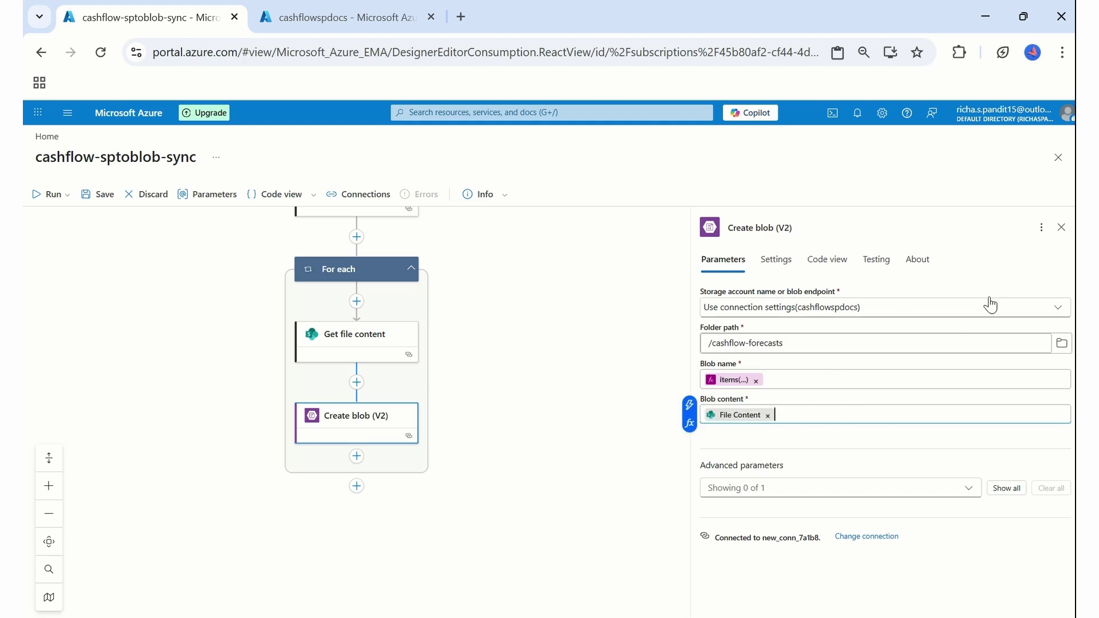
click(1059, 227)
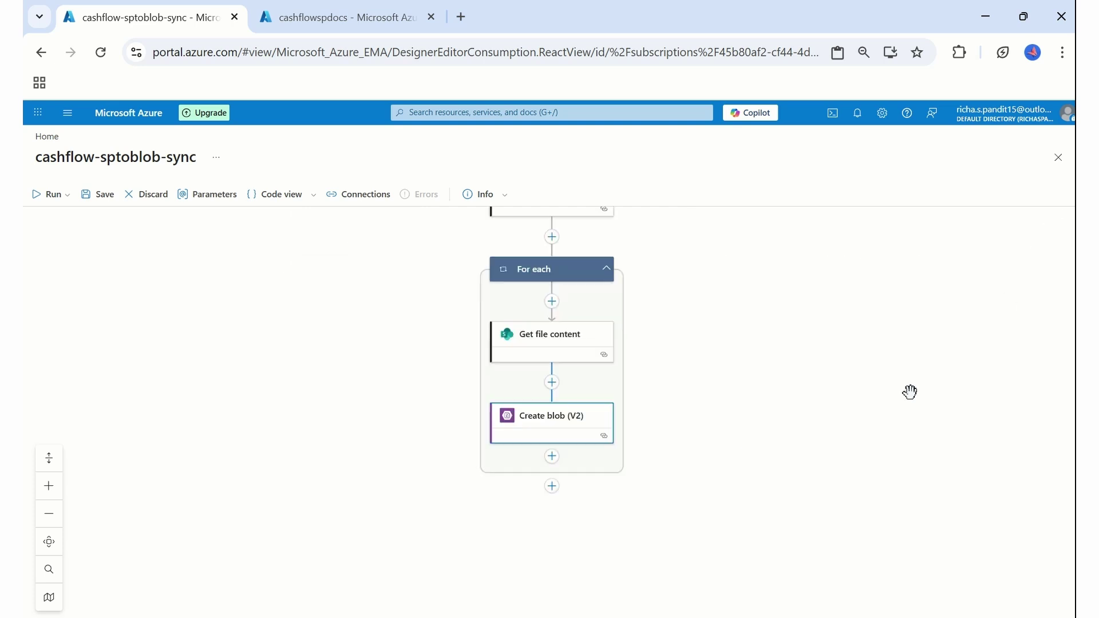
- Save the cashflow-sptoblob-sync workflow and run it manually
click(99, 196)
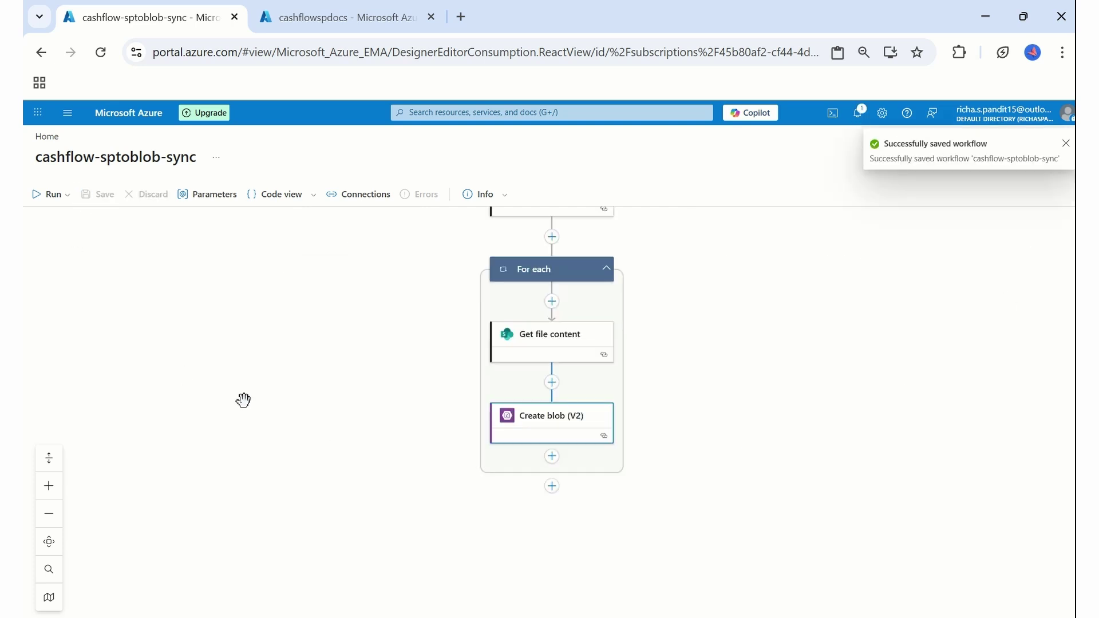
scroll(243, 400, up, 3)
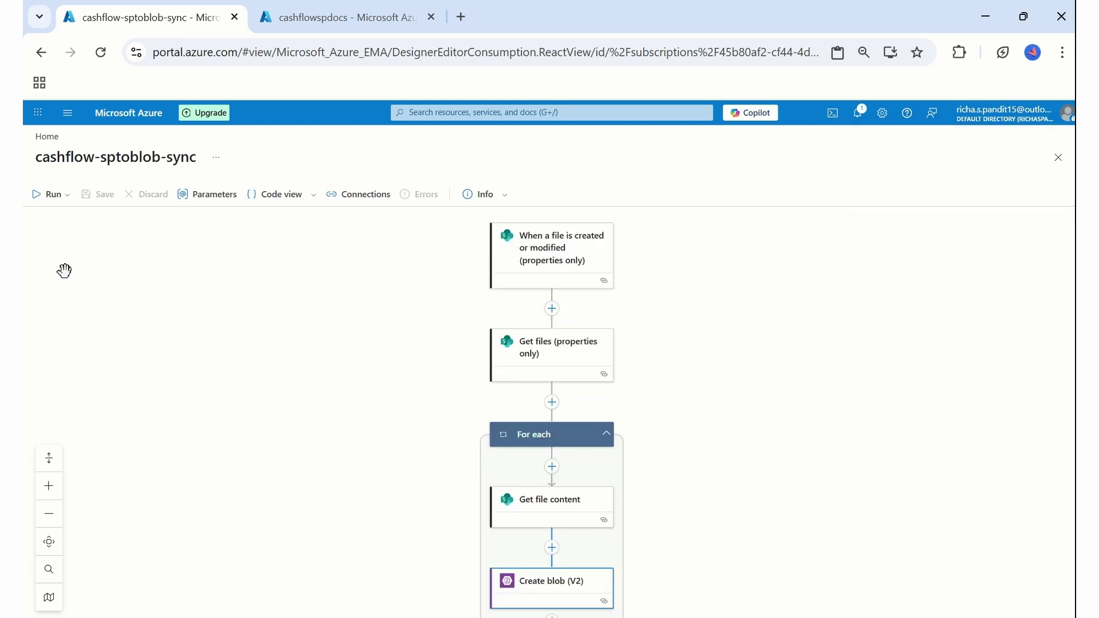
click(50, 201)
click(50, 214)
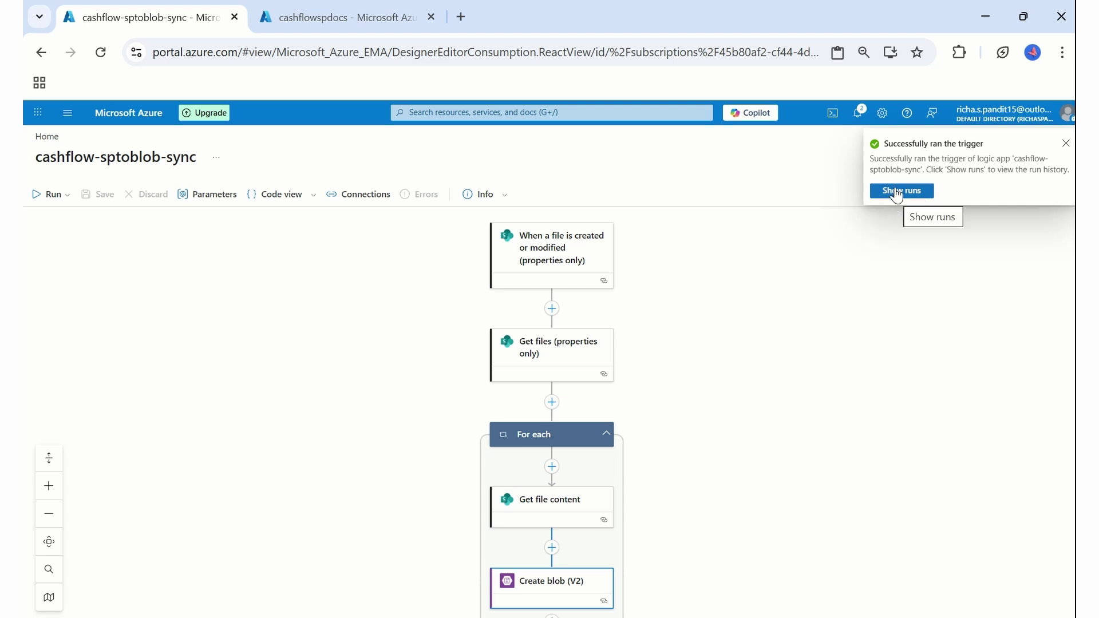
- Switch to the cashflowspdocs storage account and view the blobs in its cashflow-forecasts container
click(325, 22)
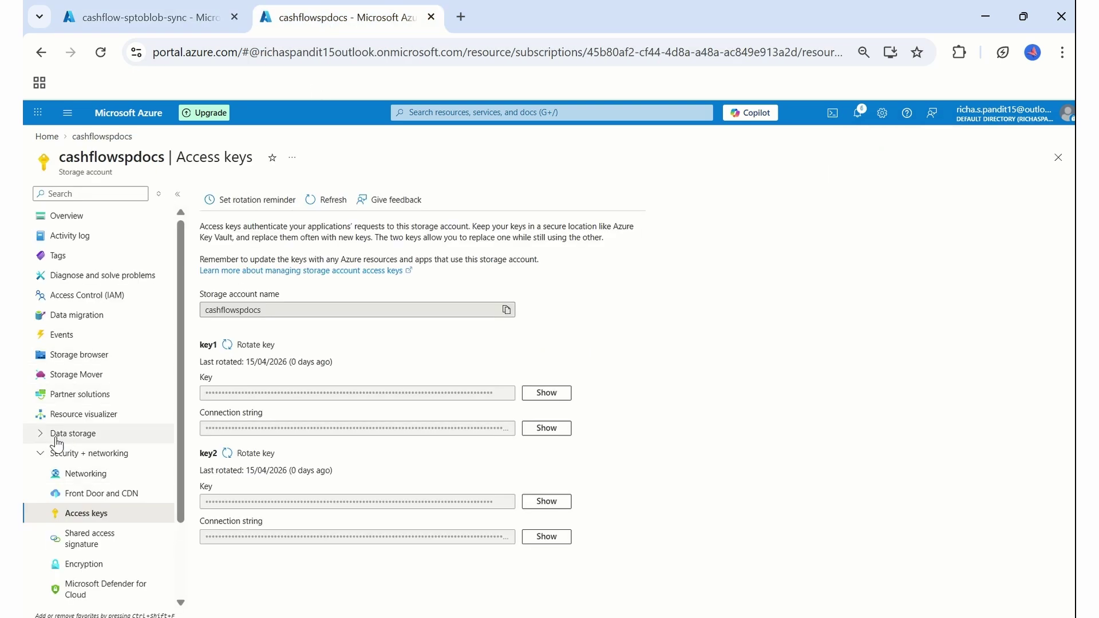
click(38, 455)
click(45, 434)
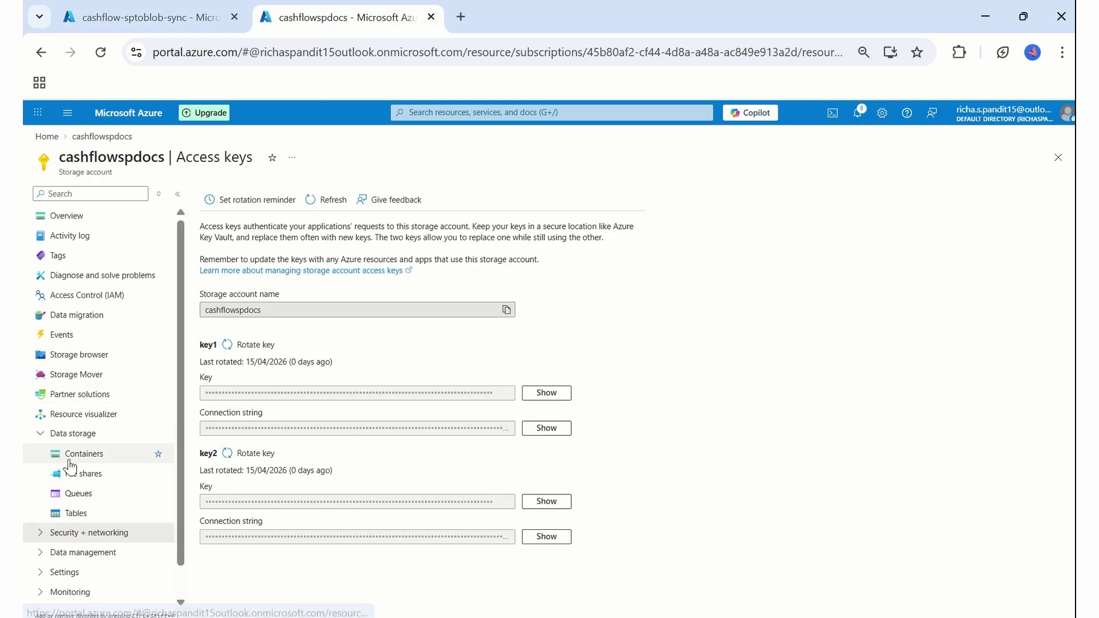
click(69, 455)
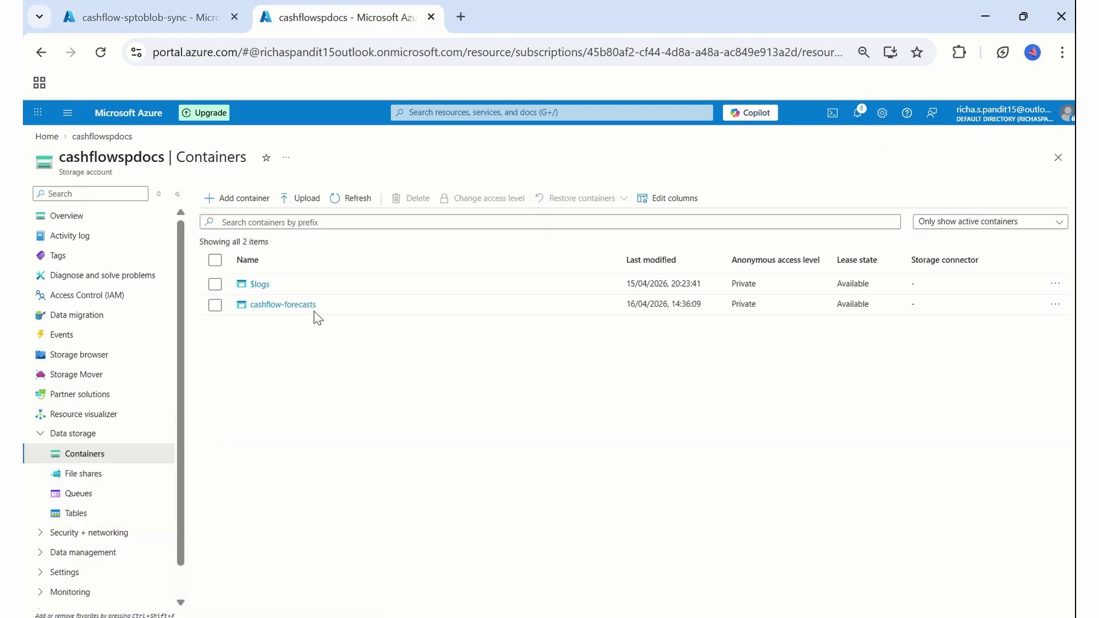
click(282, 305)
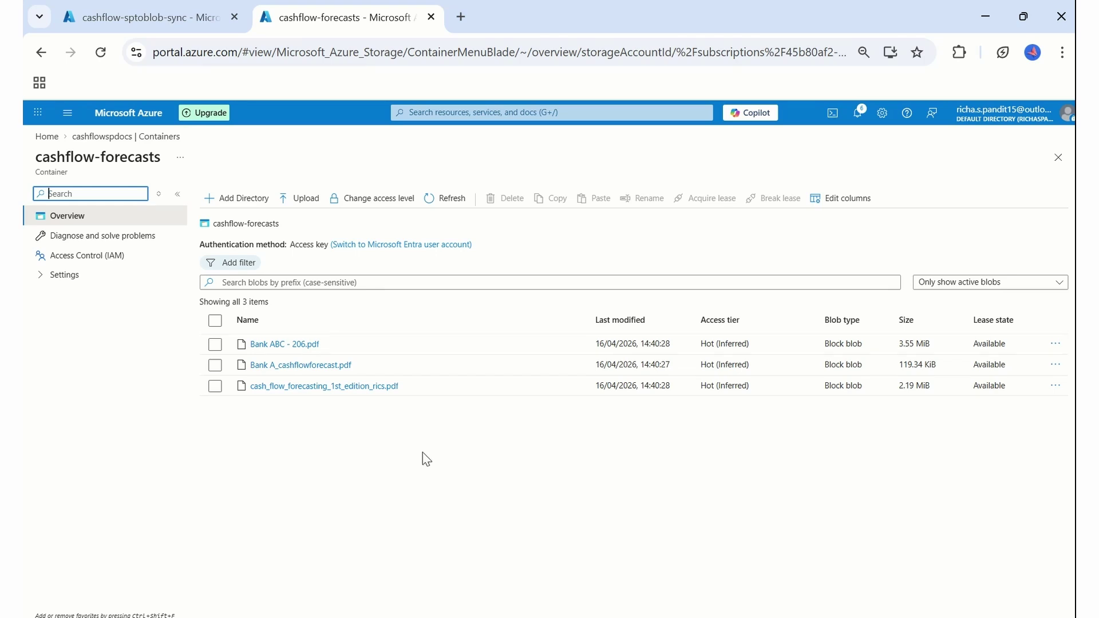
- Leave the logic app, search the Azure portal for "search", and start creating a new AI Search service
click(209, 18)
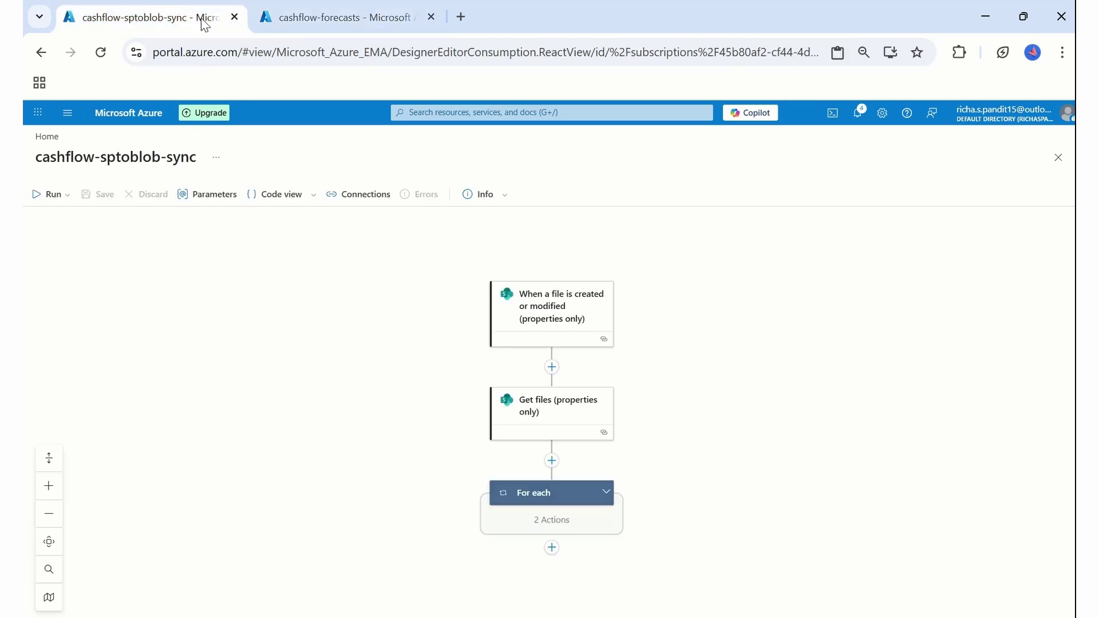
click(53, 137)
click(466, 112)
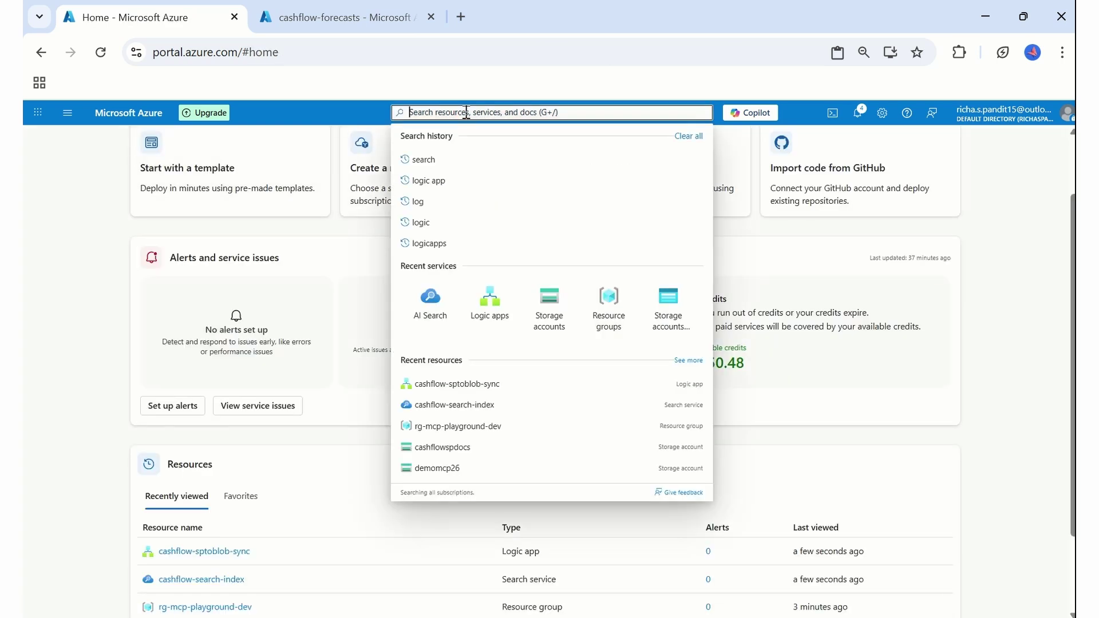
text(search)
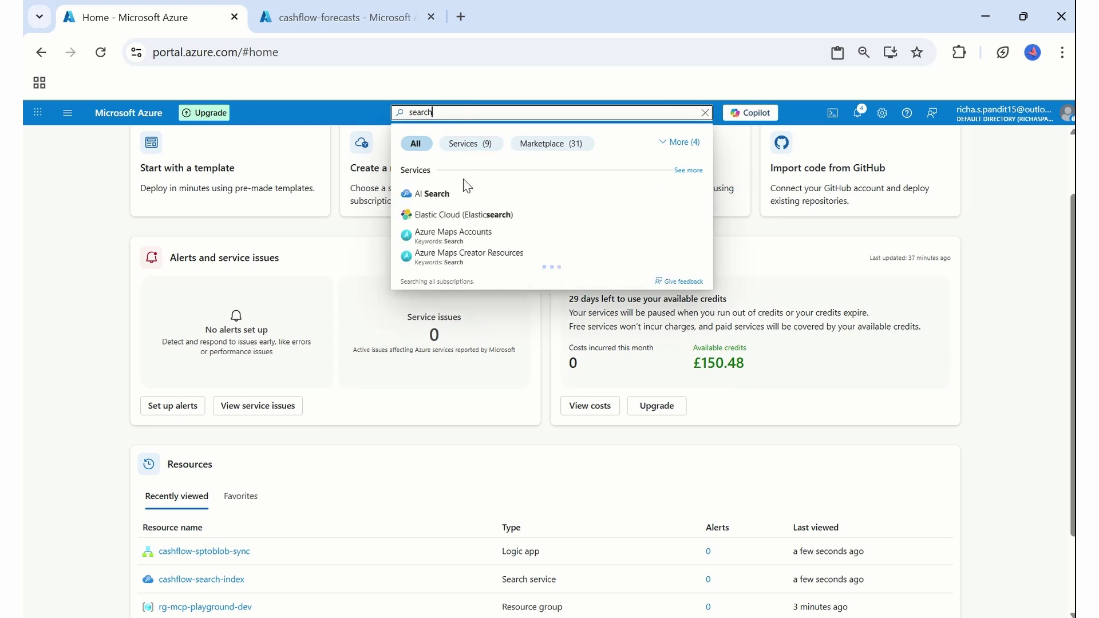
click(440, 195)
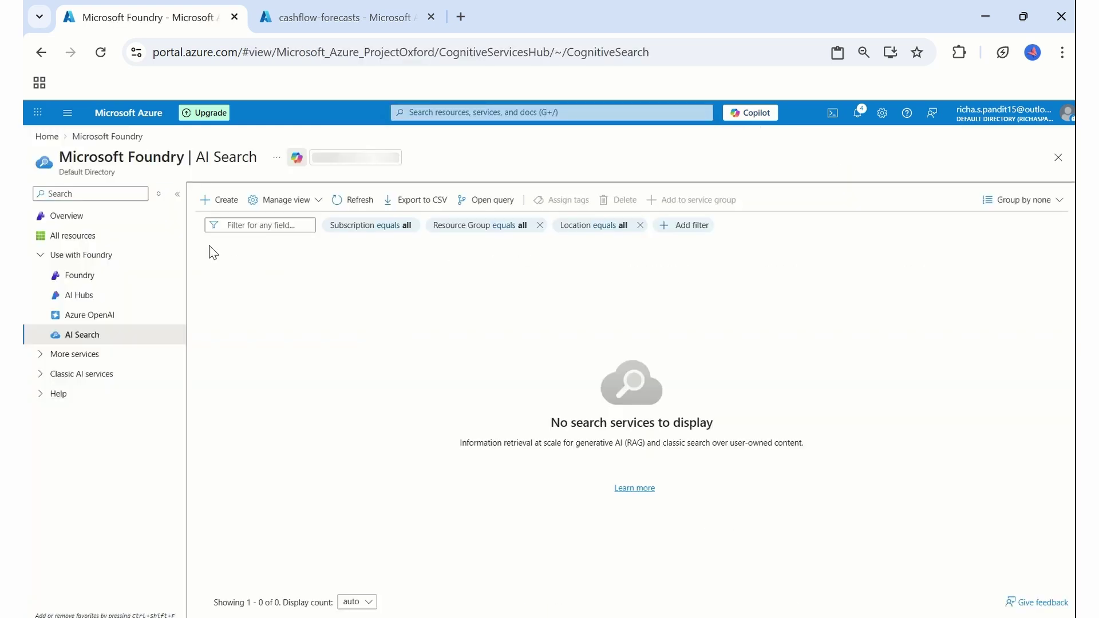
click(225, 205)
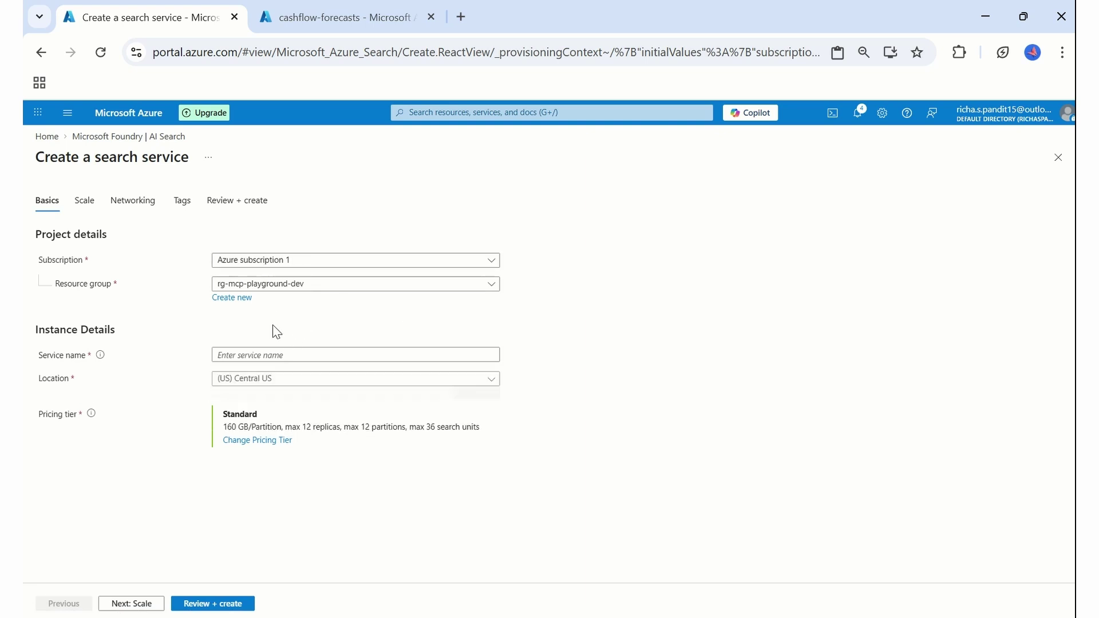
- Create the search service named cashflow-rag in (US) East US with the Free pricing tier
click(270, 354)
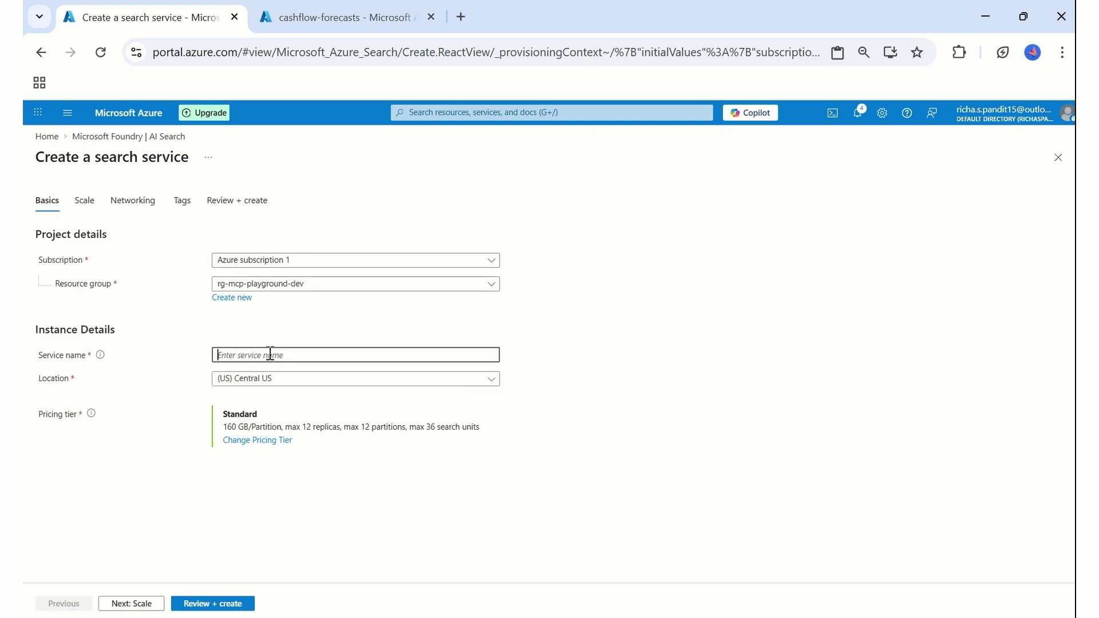
text(cashflow-)
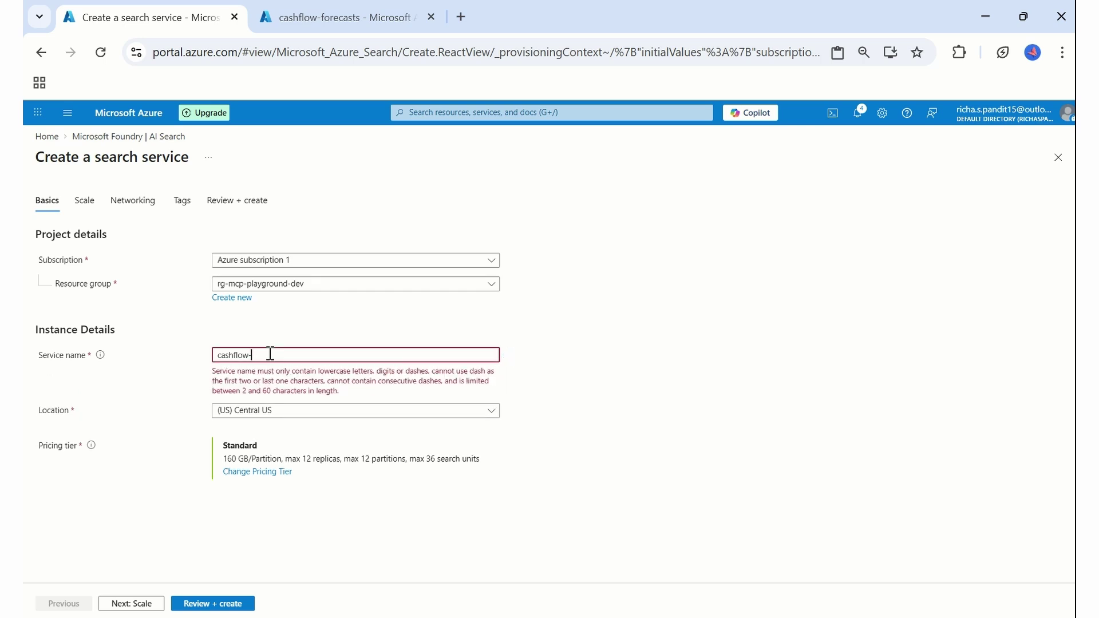
text(rag)
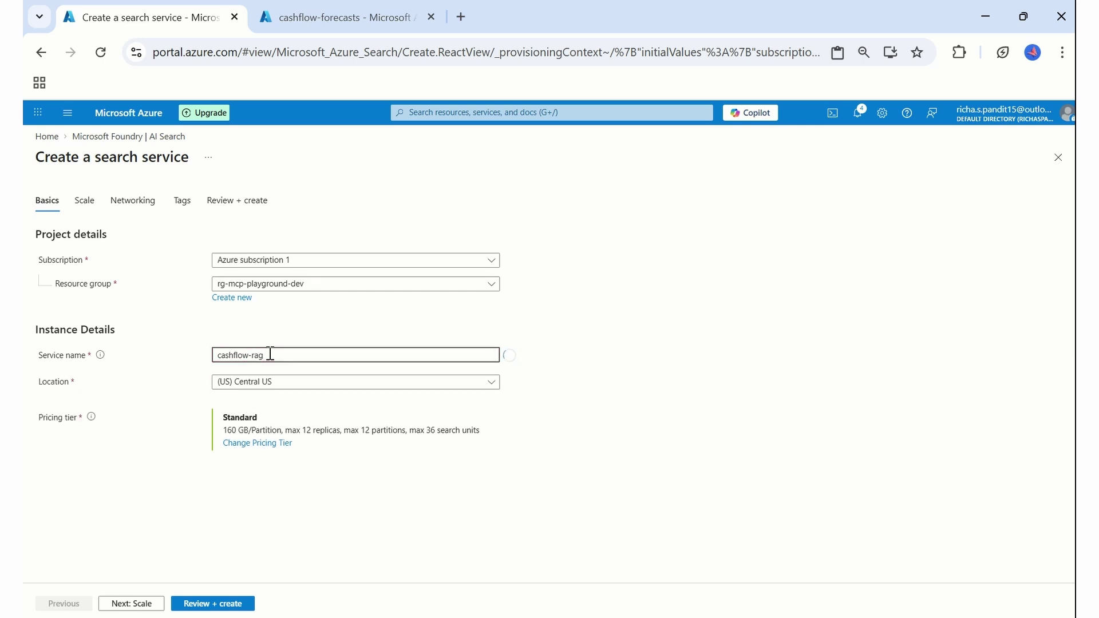
click(290, 382)
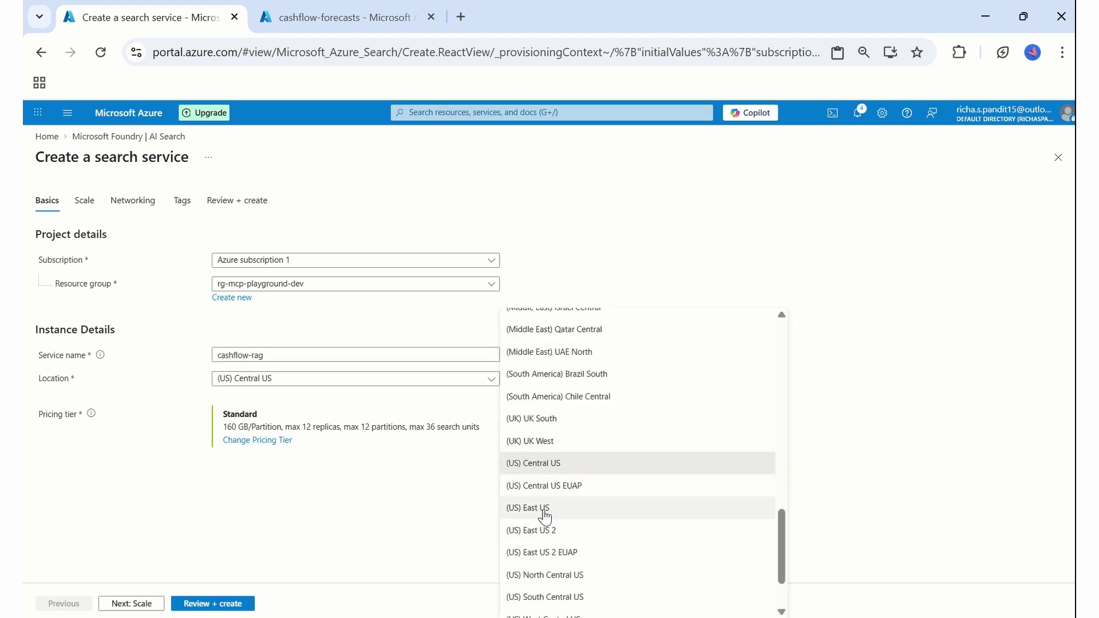
click(545, 517)
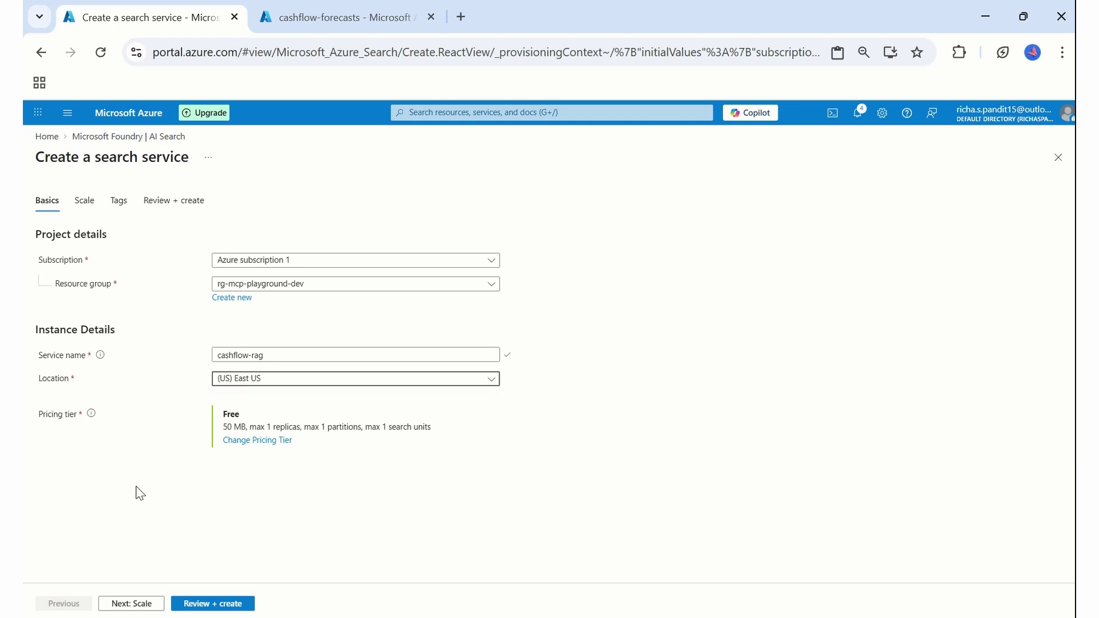
click(210, 605)
click(178, 603)
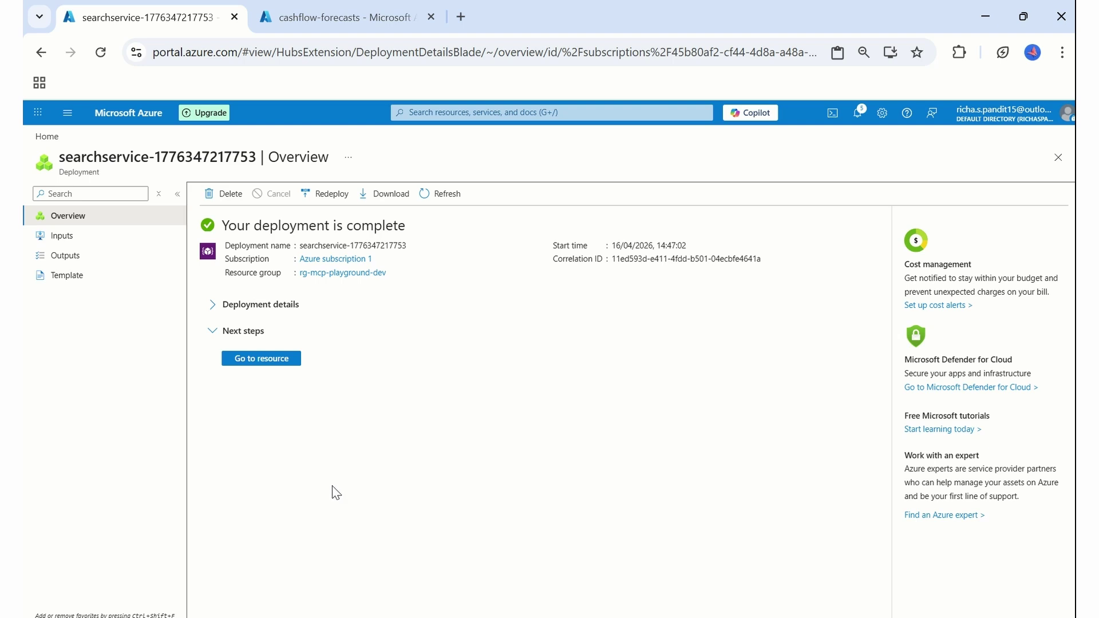
- Open the deployed cashflow-rag service and start a data import from Azure Blob Storage for the RAG scenario
click(246, 359)
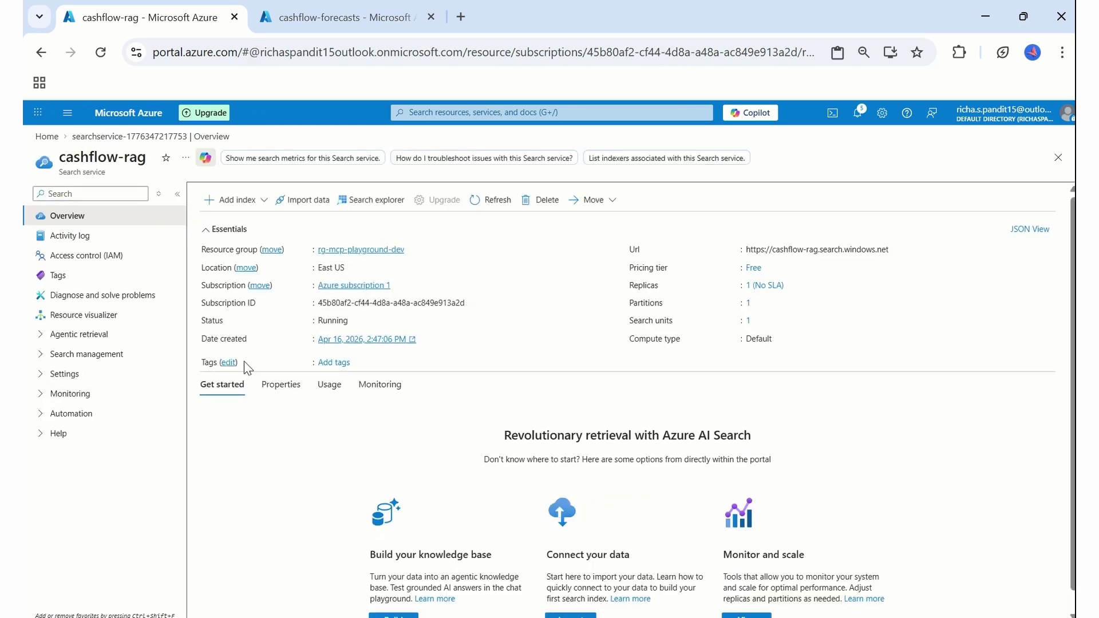
click(302, 203)
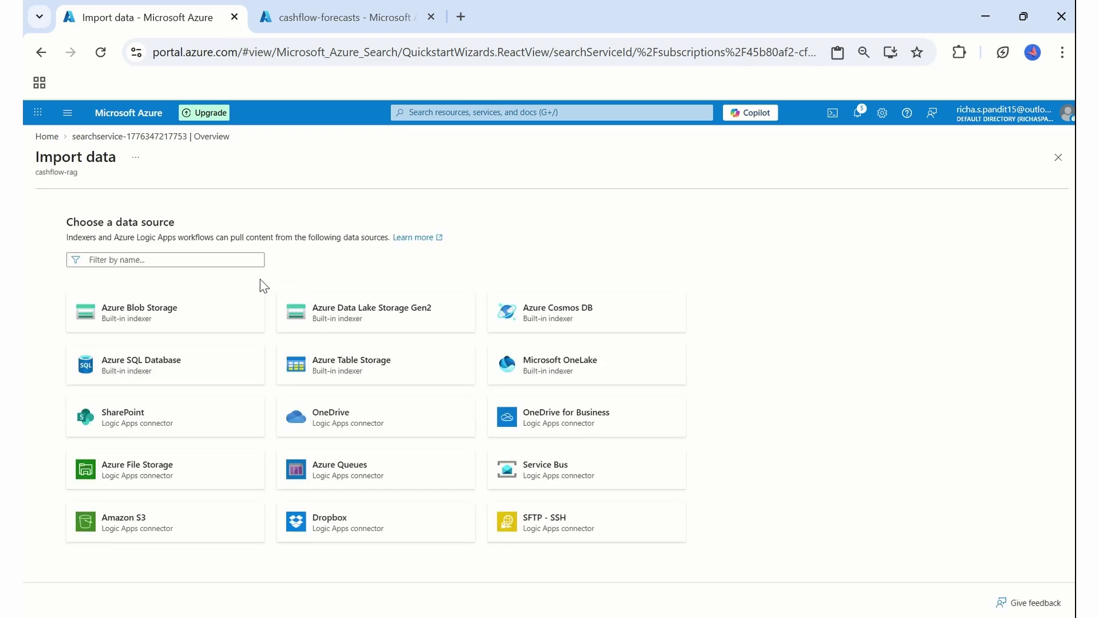
click(177, 317)
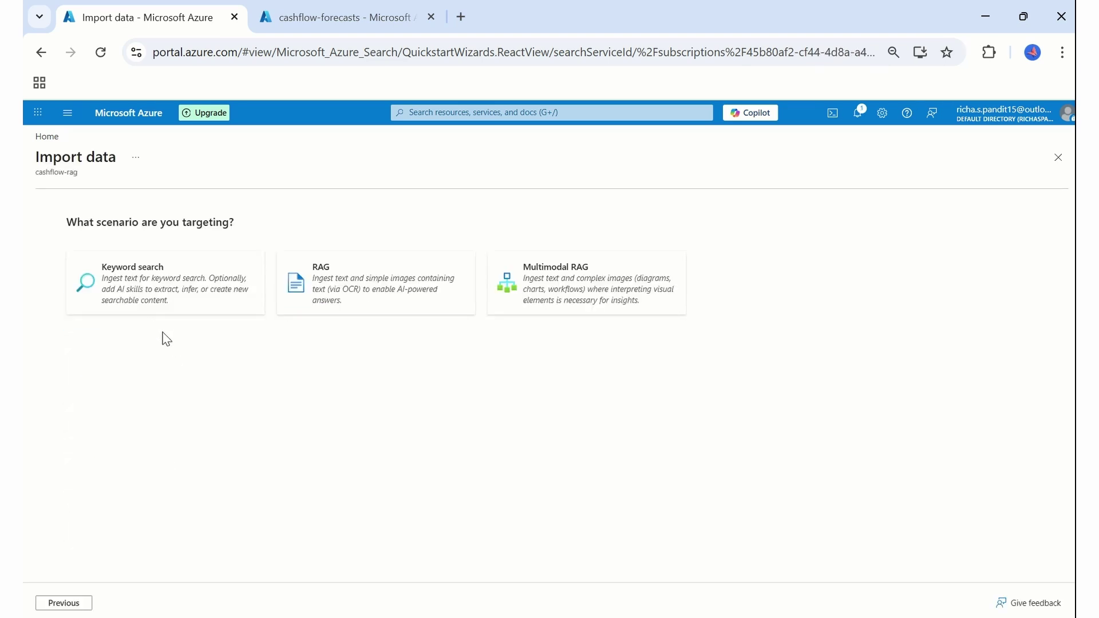
click(368, 307)
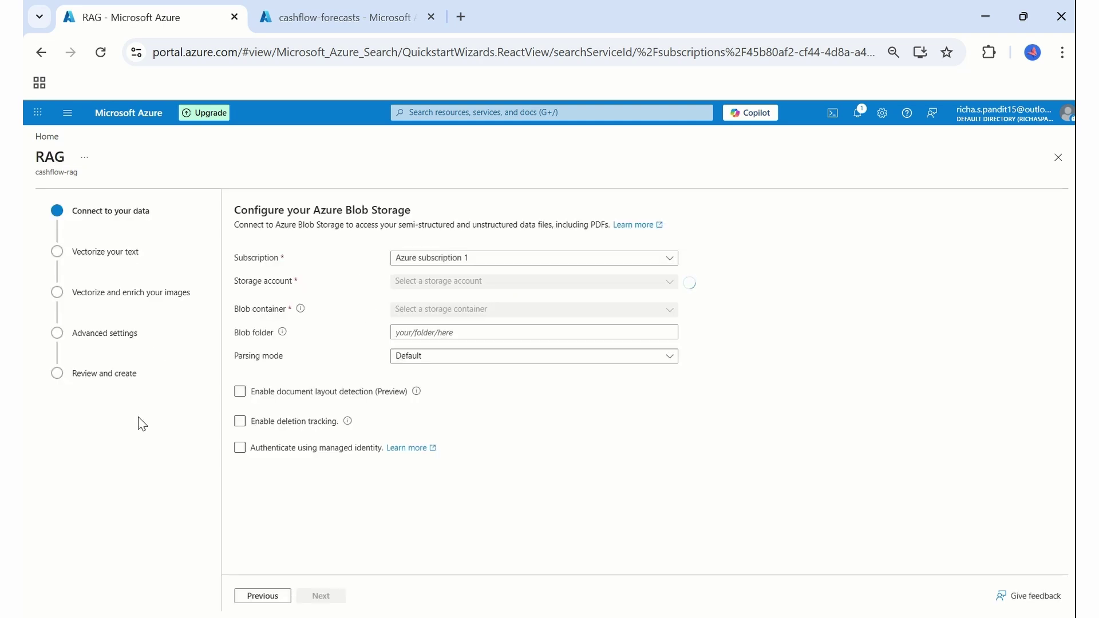
- Connect the import to the cashflowspdocs storage account and its cashflow-forecasts blob container
click(453, 284)
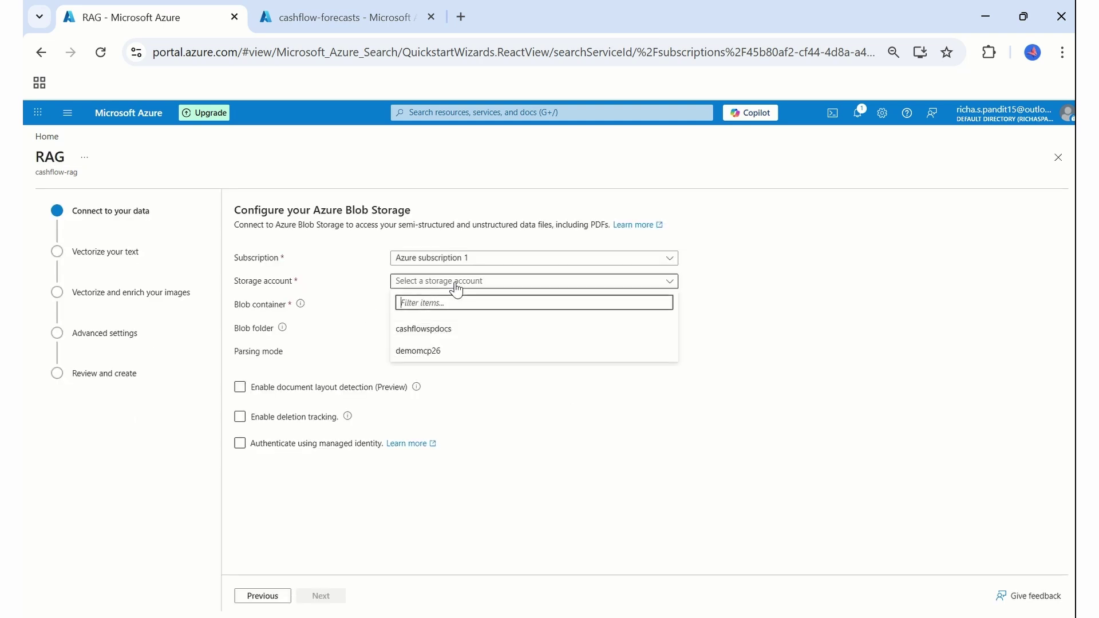
click(443, 331)
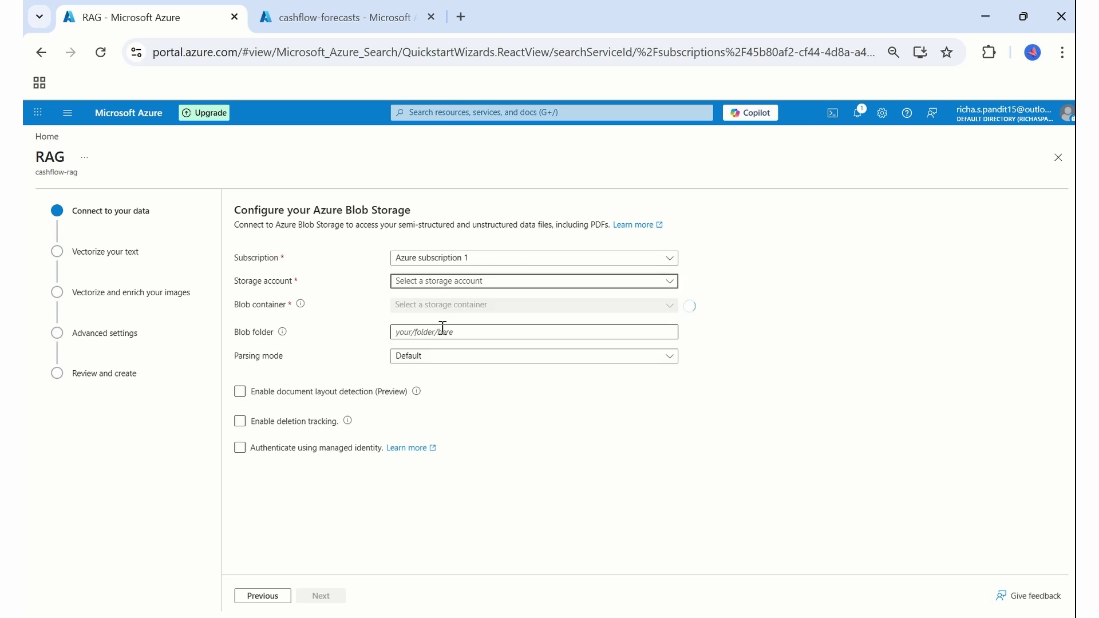
click(477, 309)
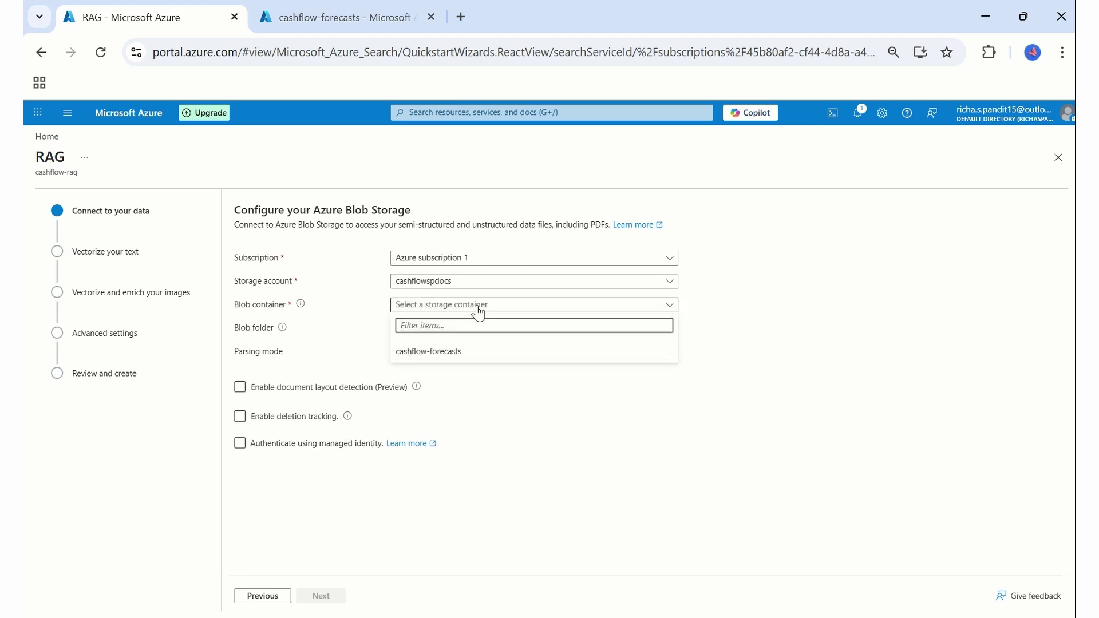
click(442, 353)
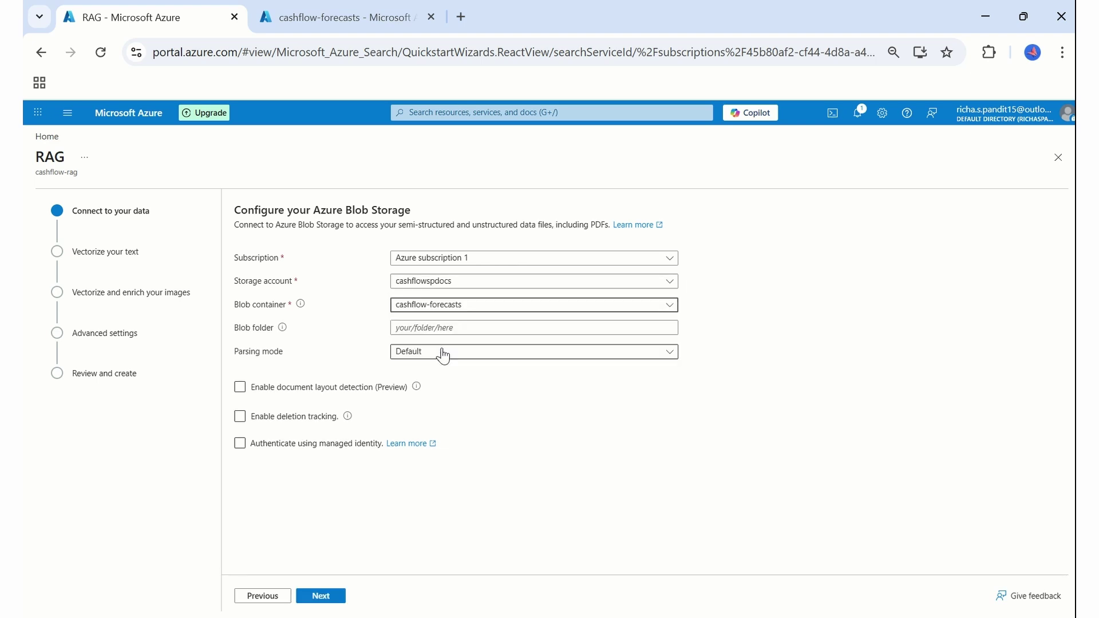
- Continue to text vectorization with the kind Microsoft Foundry and the project finserv-dev (finserv-dev-resource)
click(329, 598)
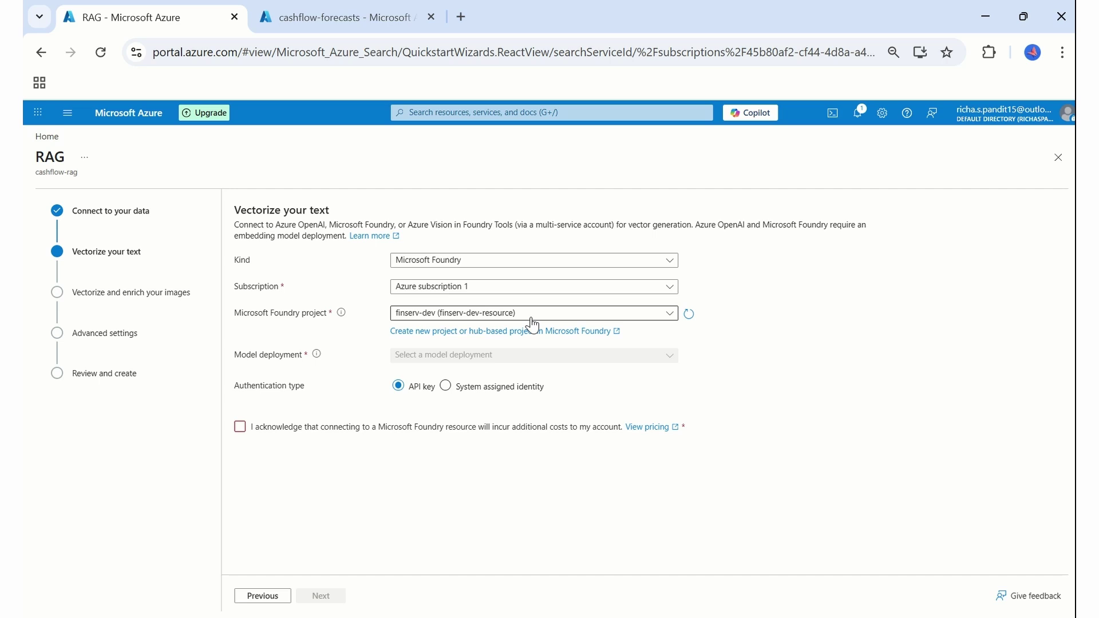
click(513, 318)
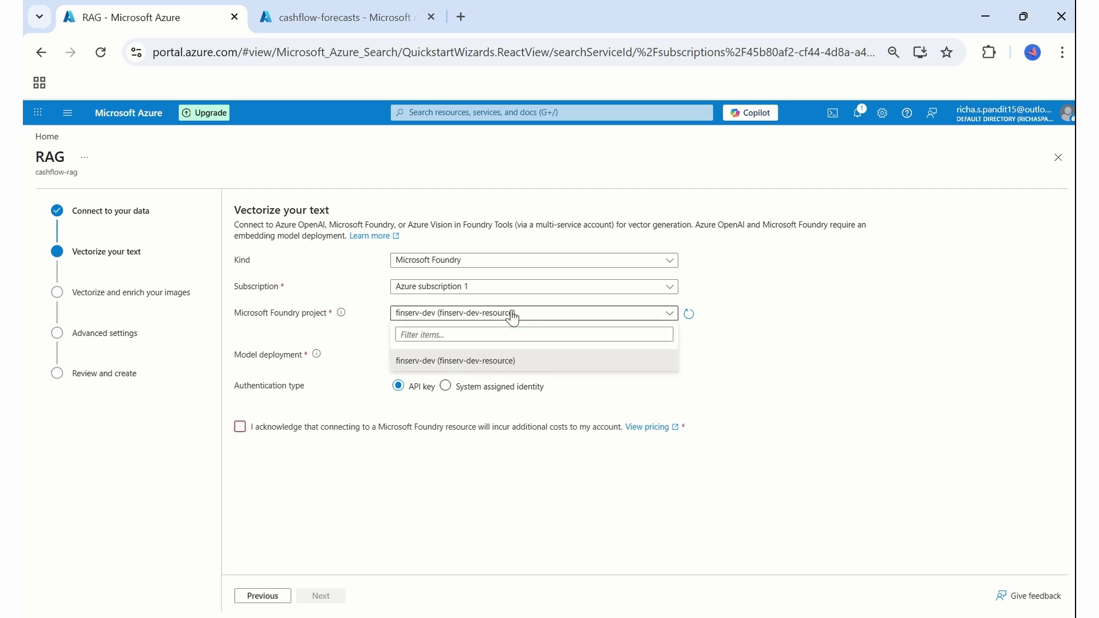
click(512, 317)
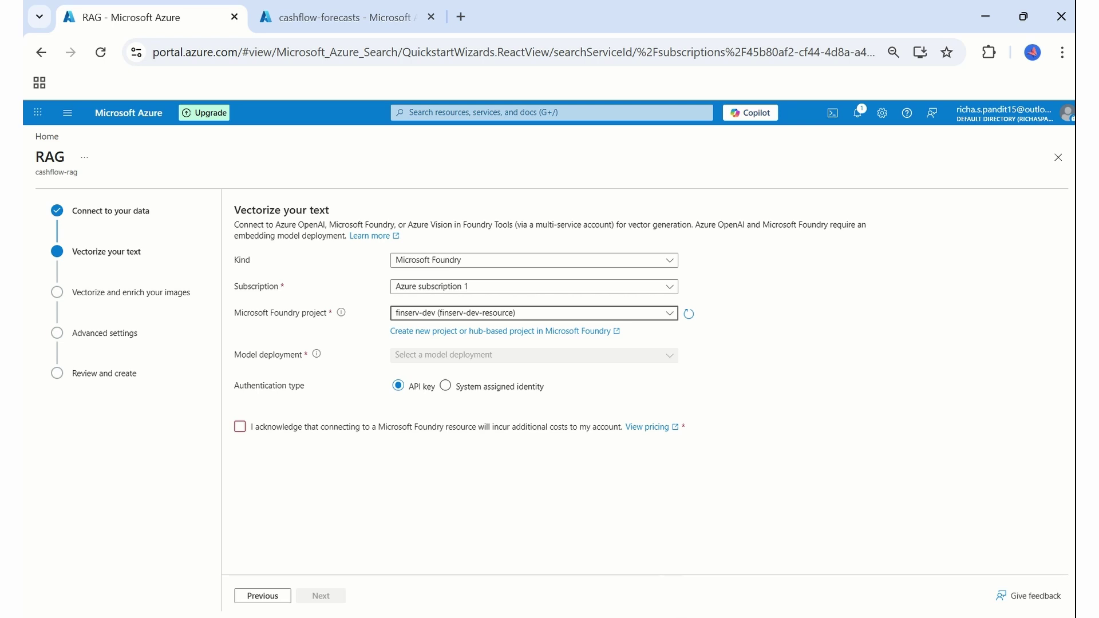
- Switch to the finserv-dev project in Microsoft Foundry and search its model catalog for "text embedding"
click(744, 549)
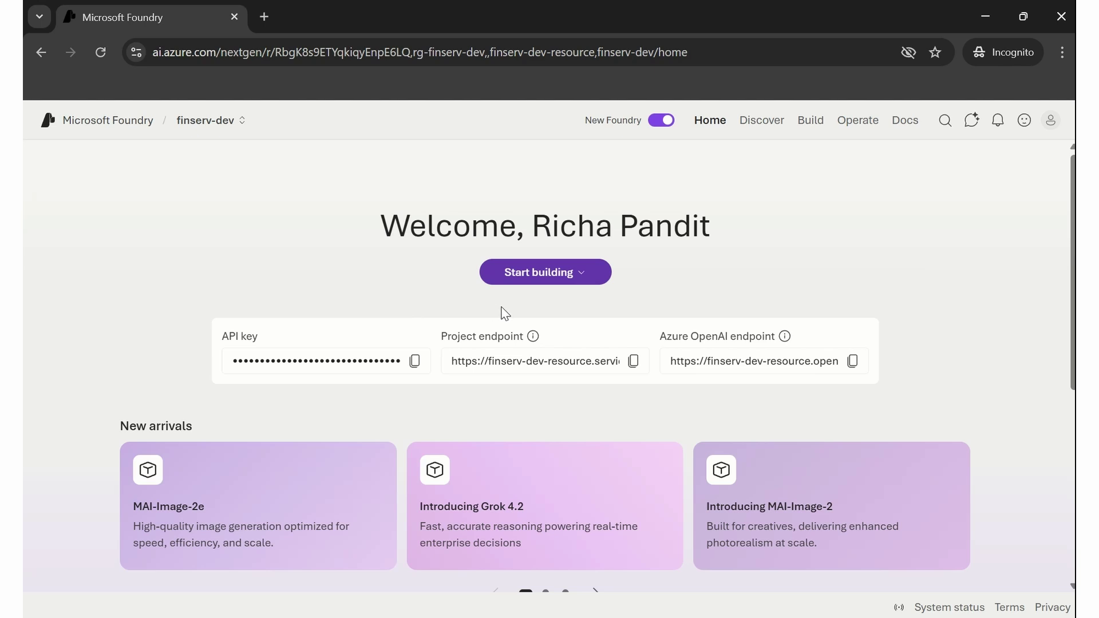
click(567, 275)
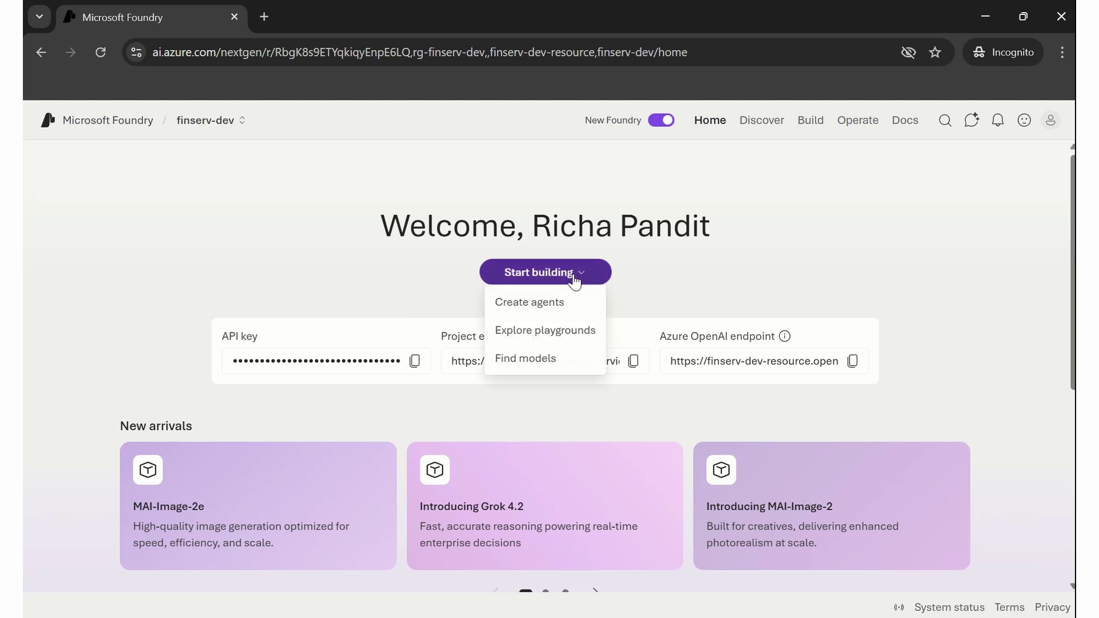
click(547, 356)
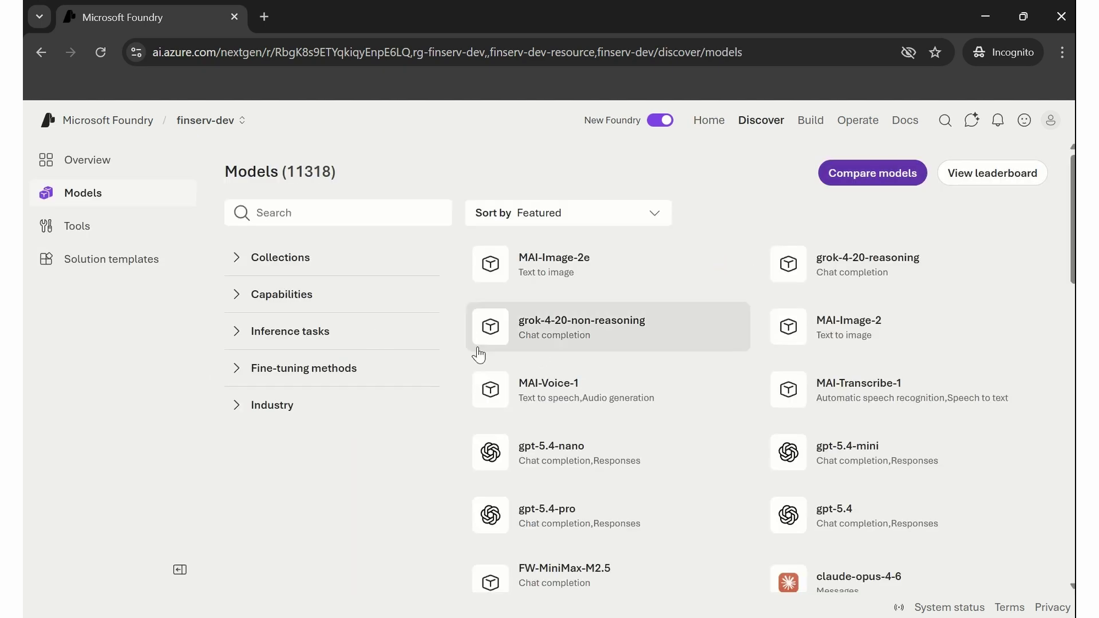
click(342, 214)
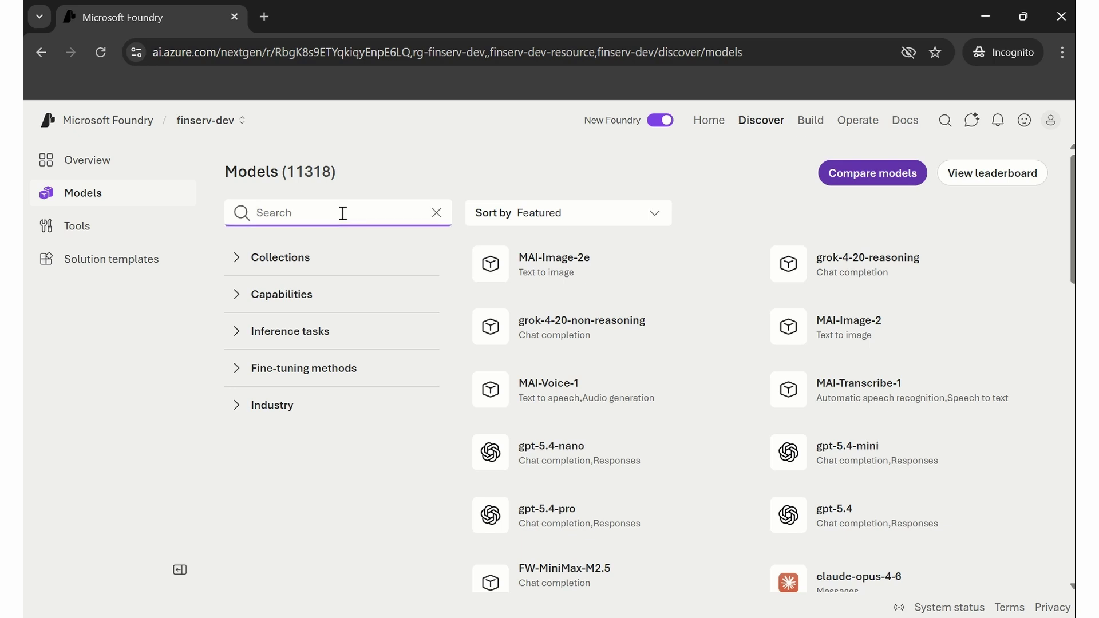
text(text embedd)
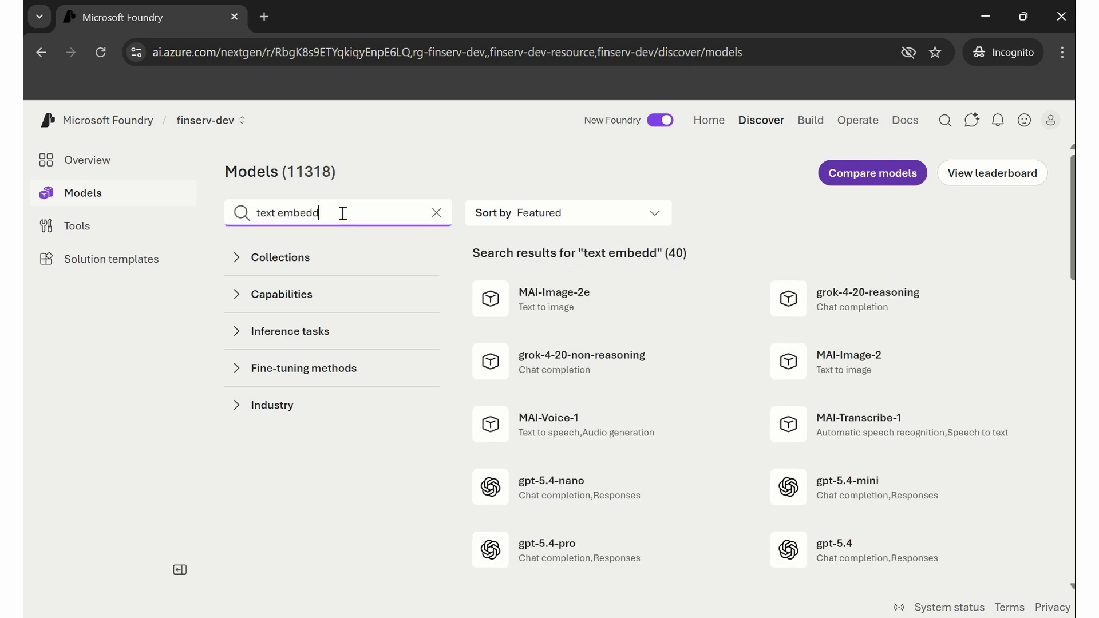
text(ing)
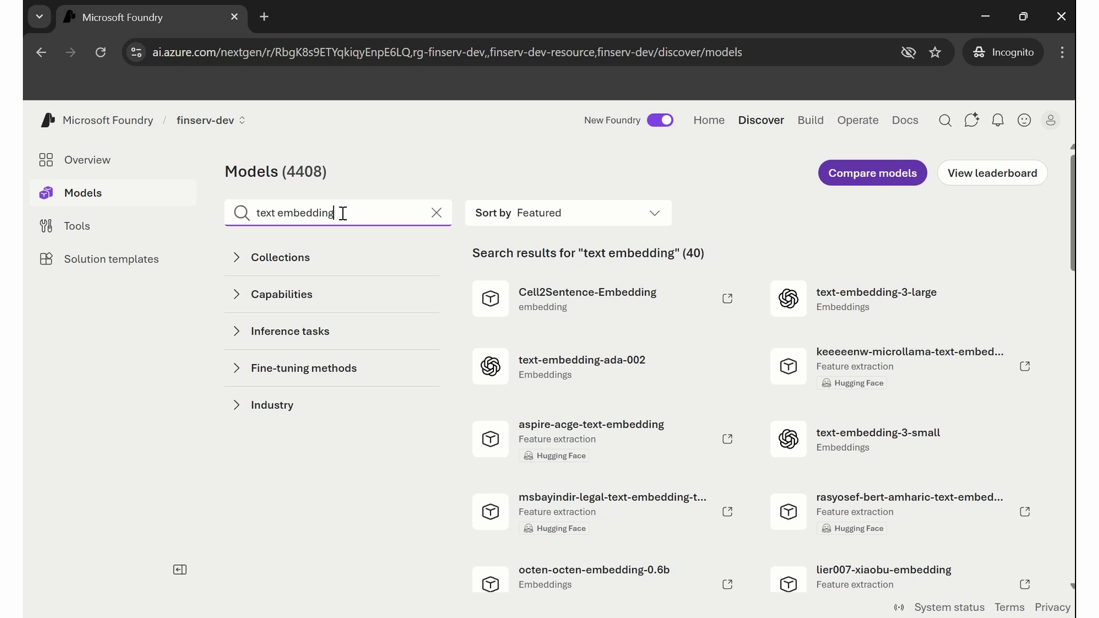
- Deploy the text-embedding-3-large model with custom settings as a Standard deployment and view its deployment details
click(832, 308)
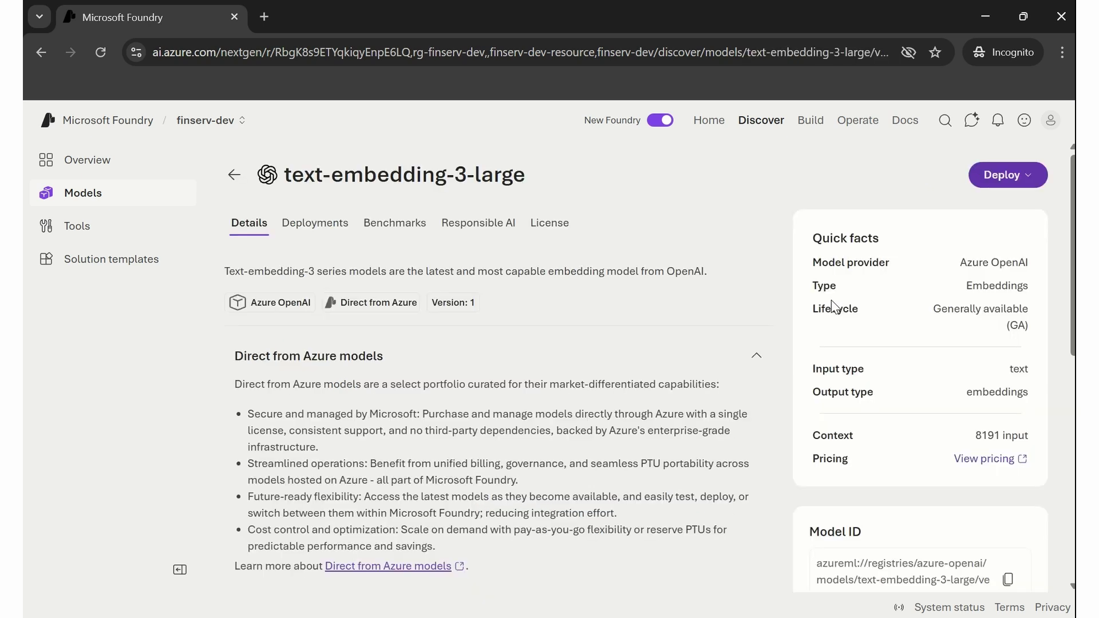
click(1003, 174)
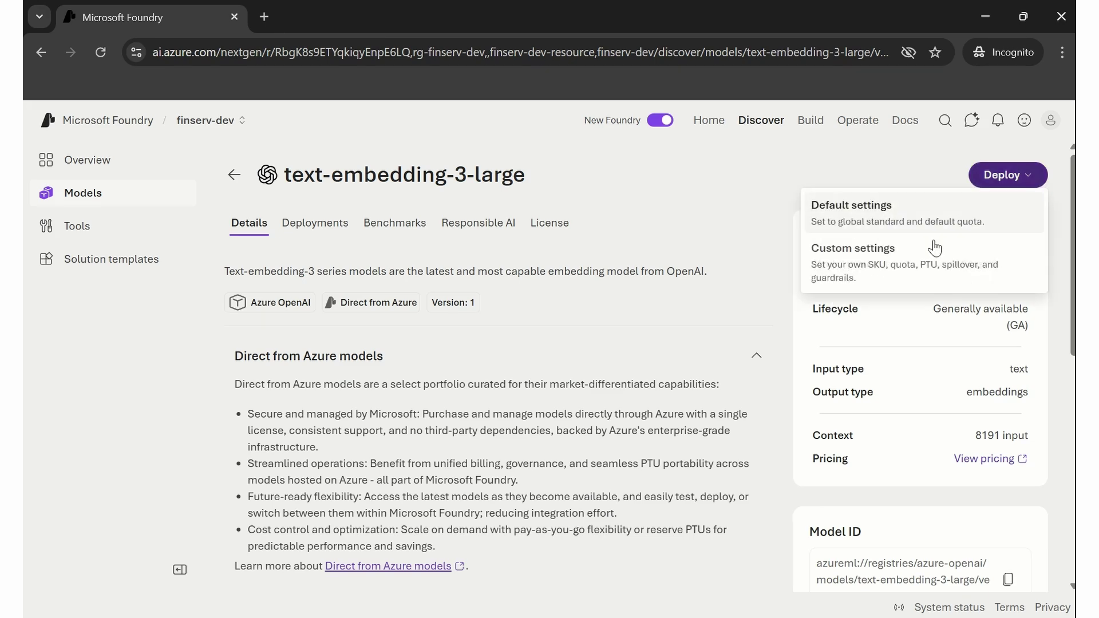
click(863, 247)
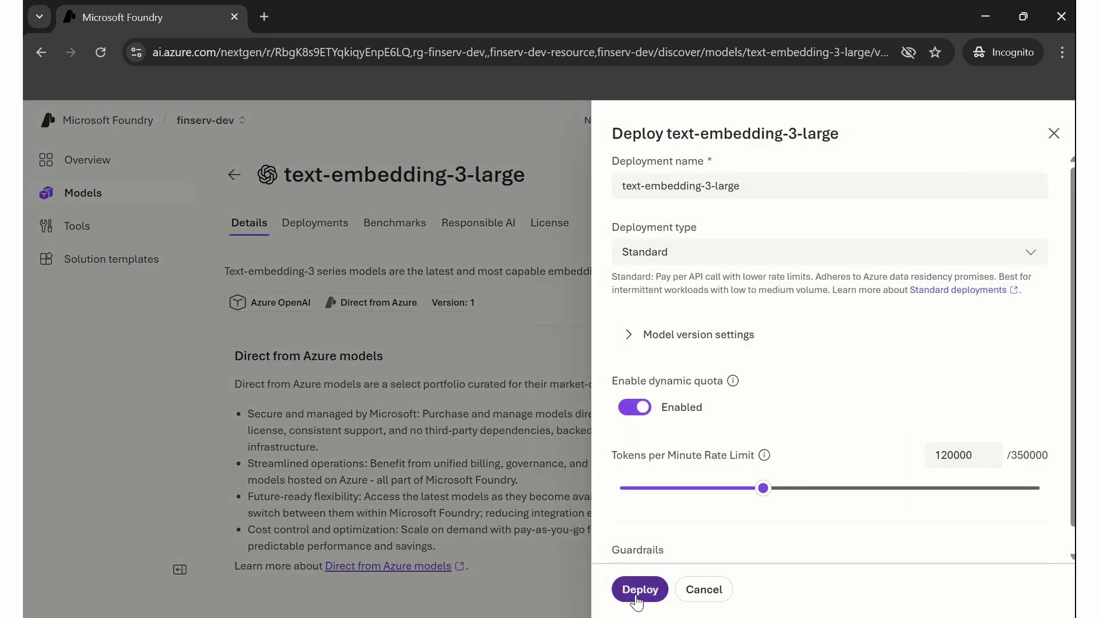
click(637, 595)
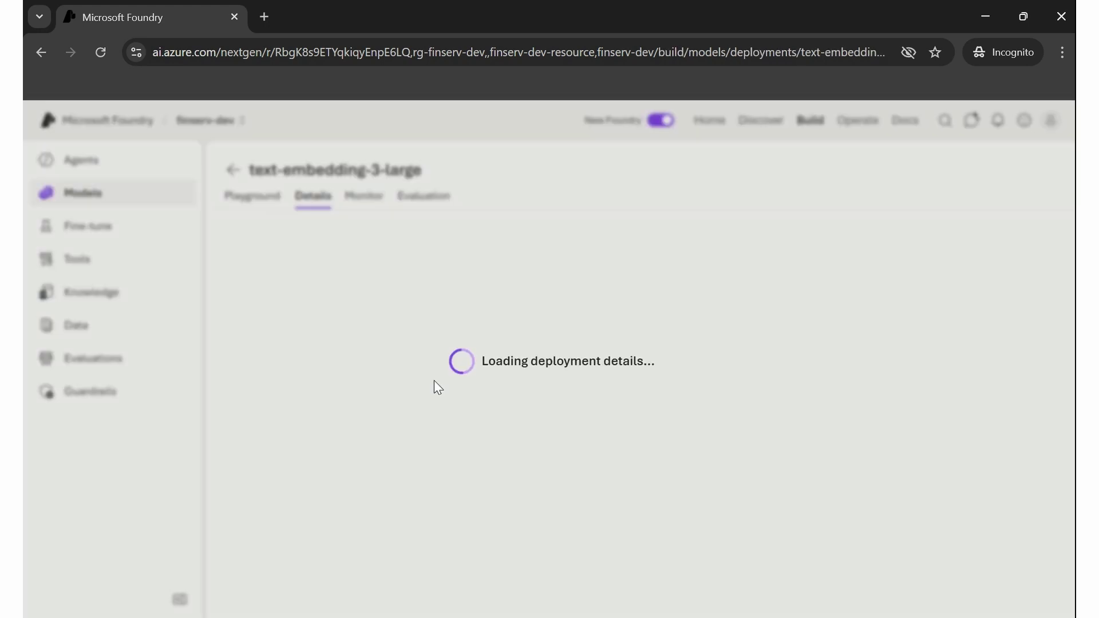
scroll(438, 387, down, 2)
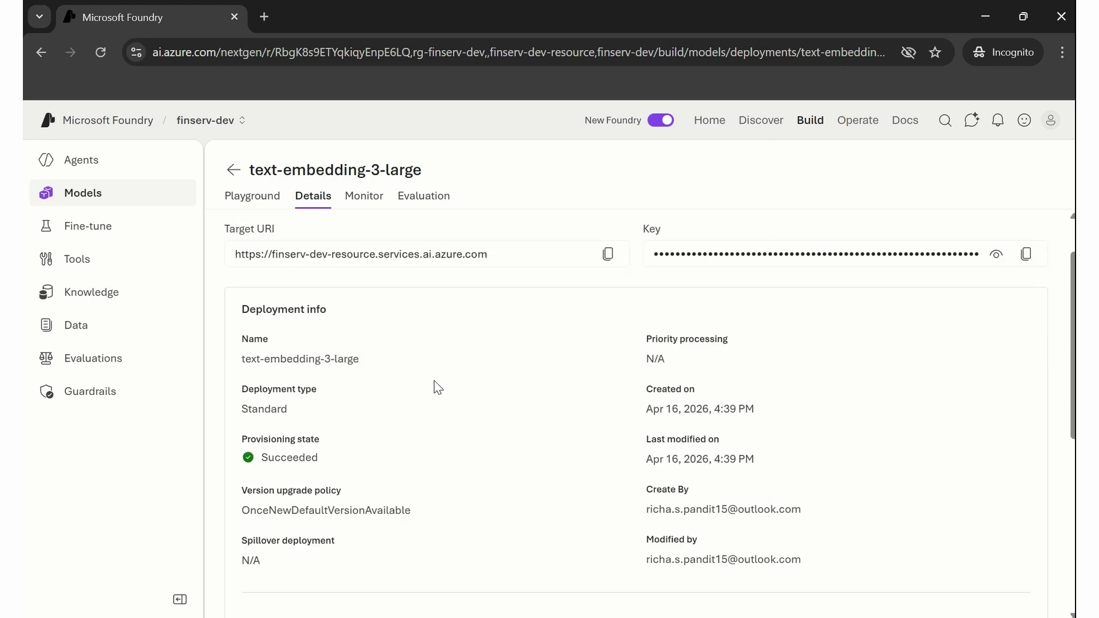
scroll(438, 387, up, 2)
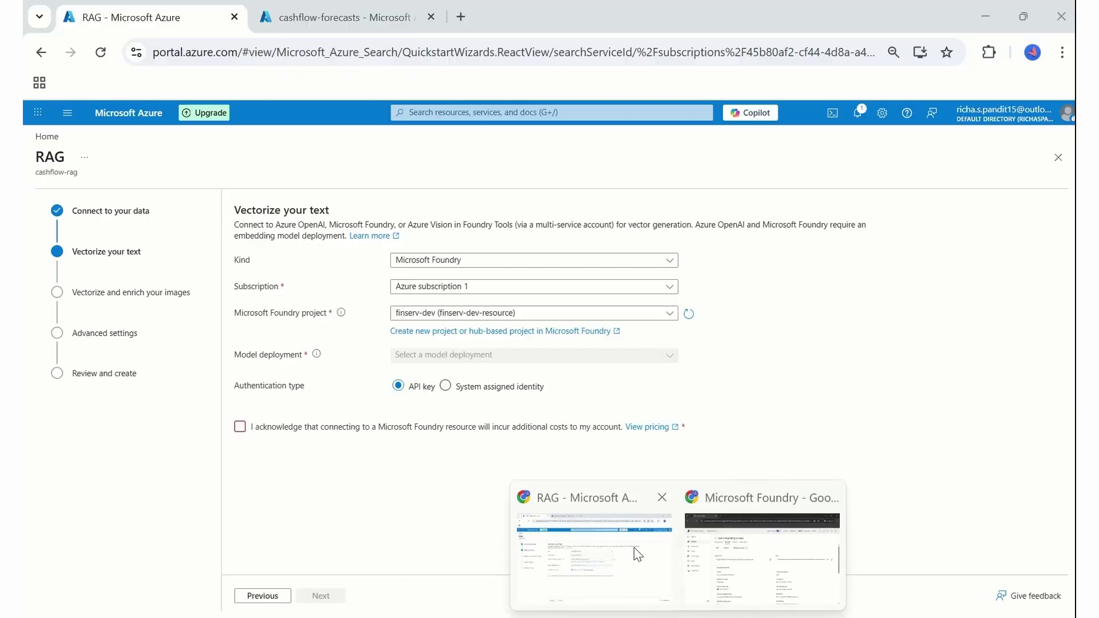
- Return to the RAG import wizard in the Azure portal, refresh the Microsoft Foundry projects and select finserv-dev again
click(636, 554)
click(689, 313)
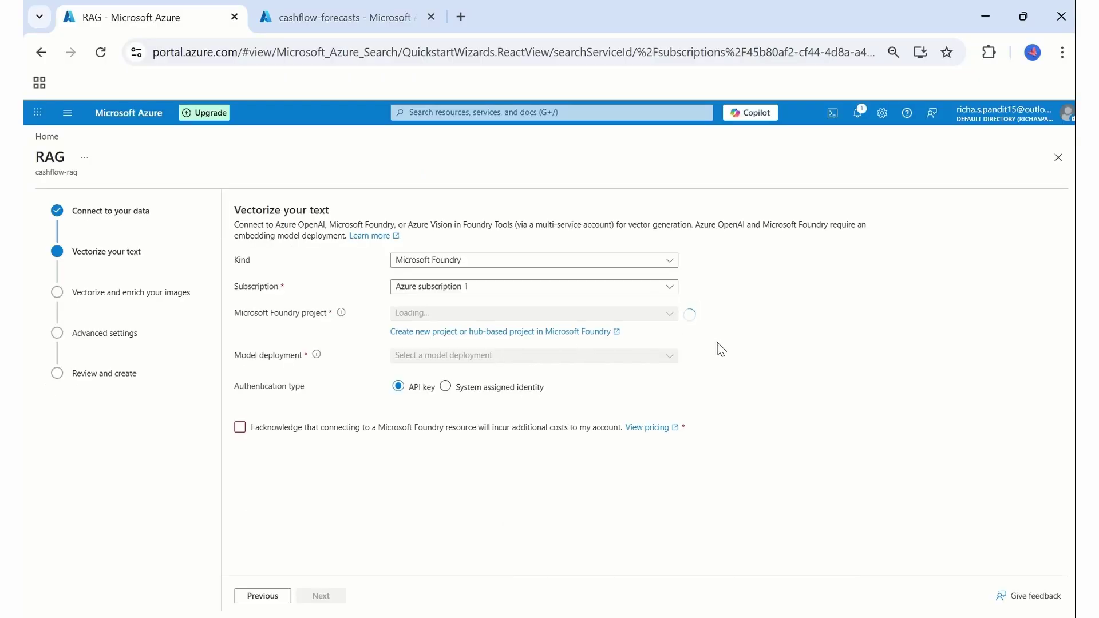
click(669, 314)
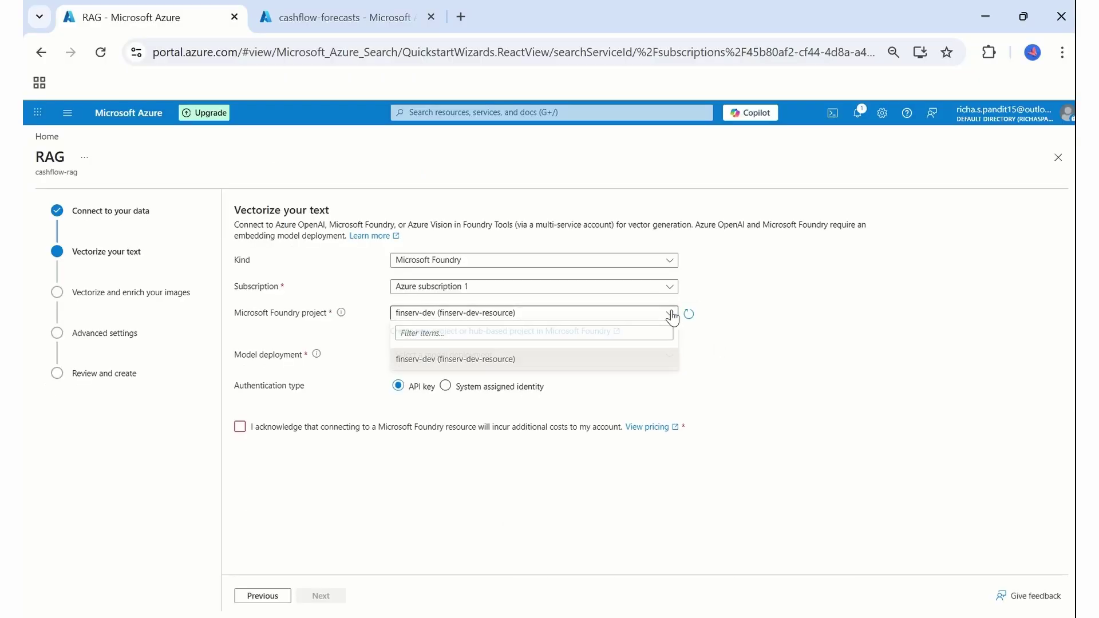
click(595, 360)
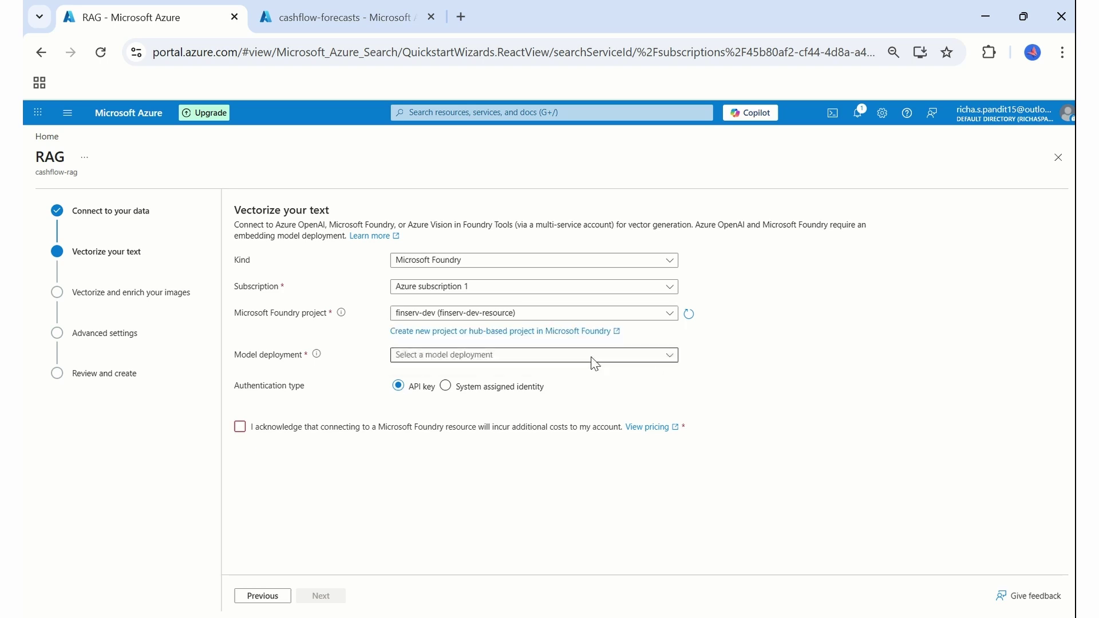
- Choose the text-embedding-3-large model deployment, acknowledge the additional costs and continue to the image vectorization stage
click(667, 356)
click(503, 405)
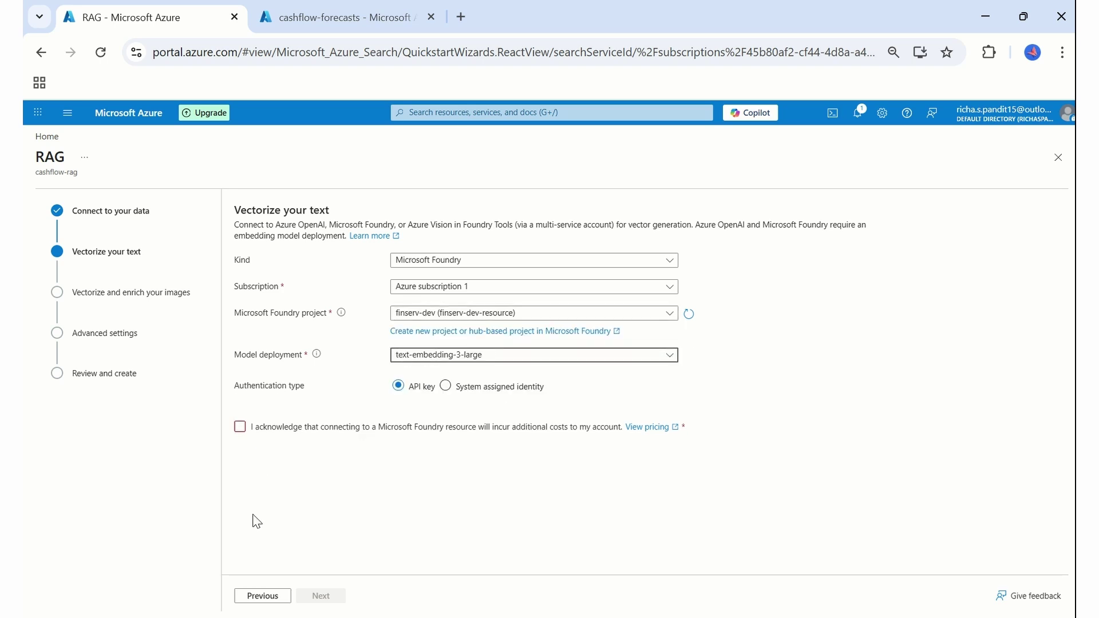
click(240, 426)
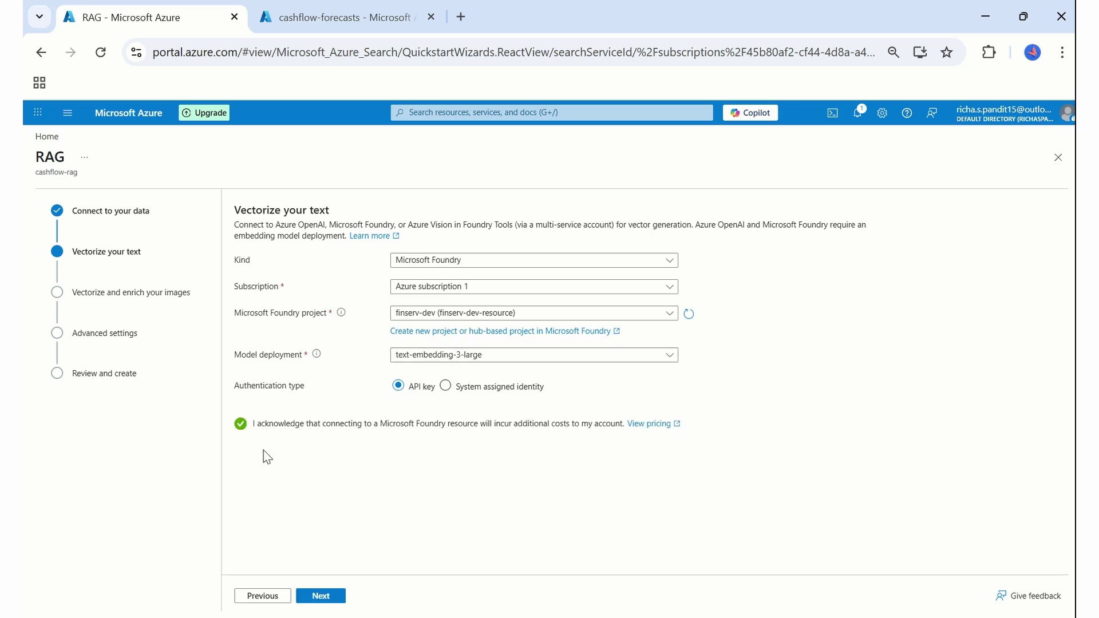
click(321, 597)
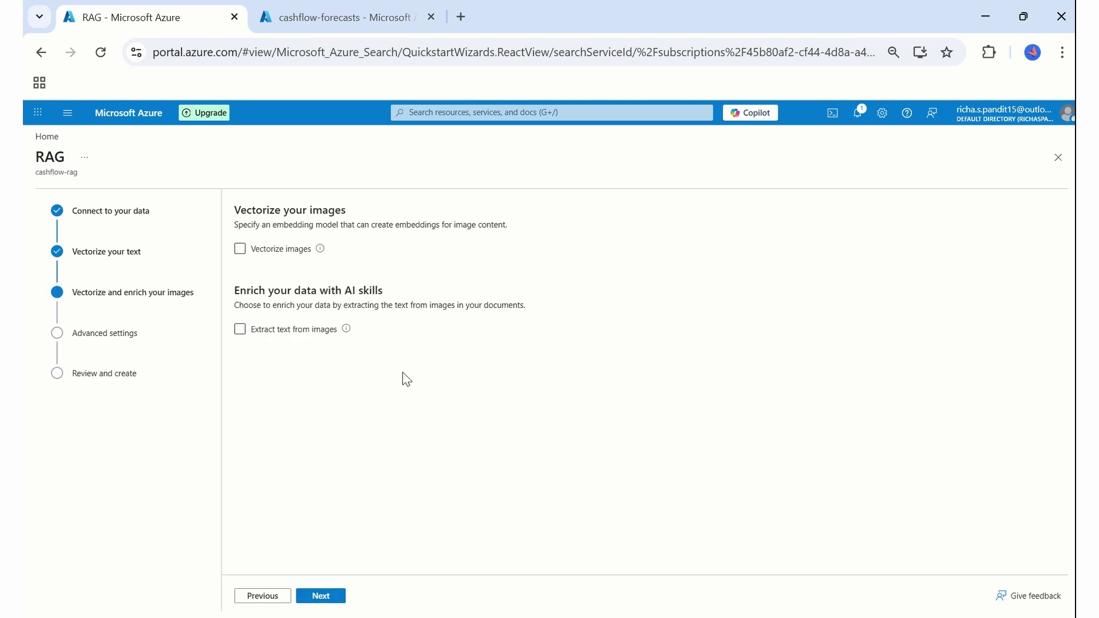
- Continue past the image enrichment and advanced settings stages to the review, keeping the indexing schedule at Once
click(335, 595)
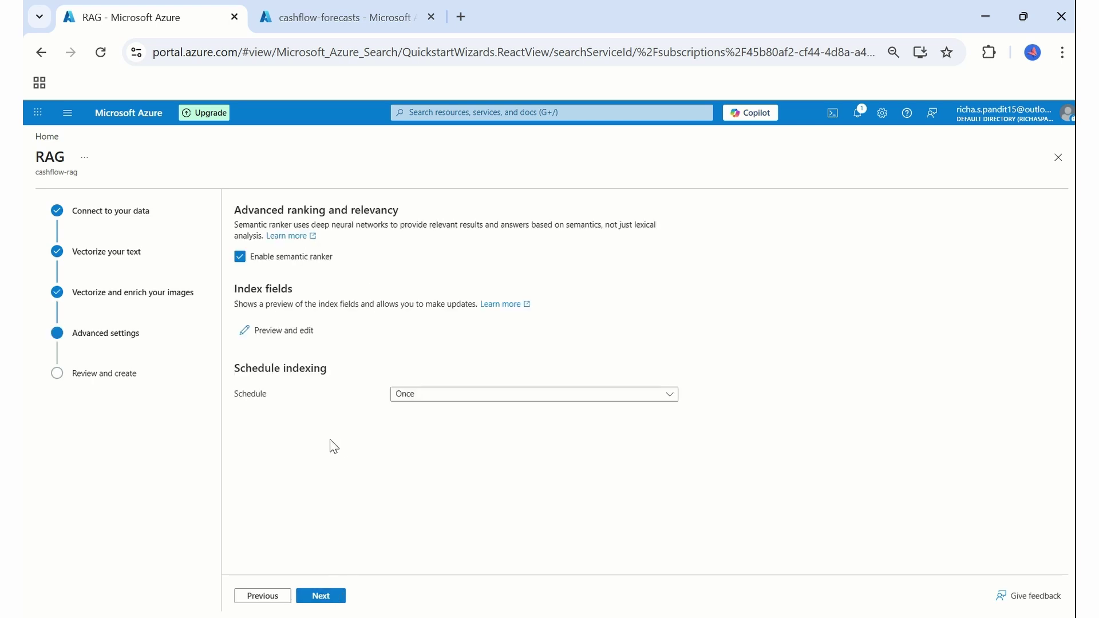
click(412, 404)
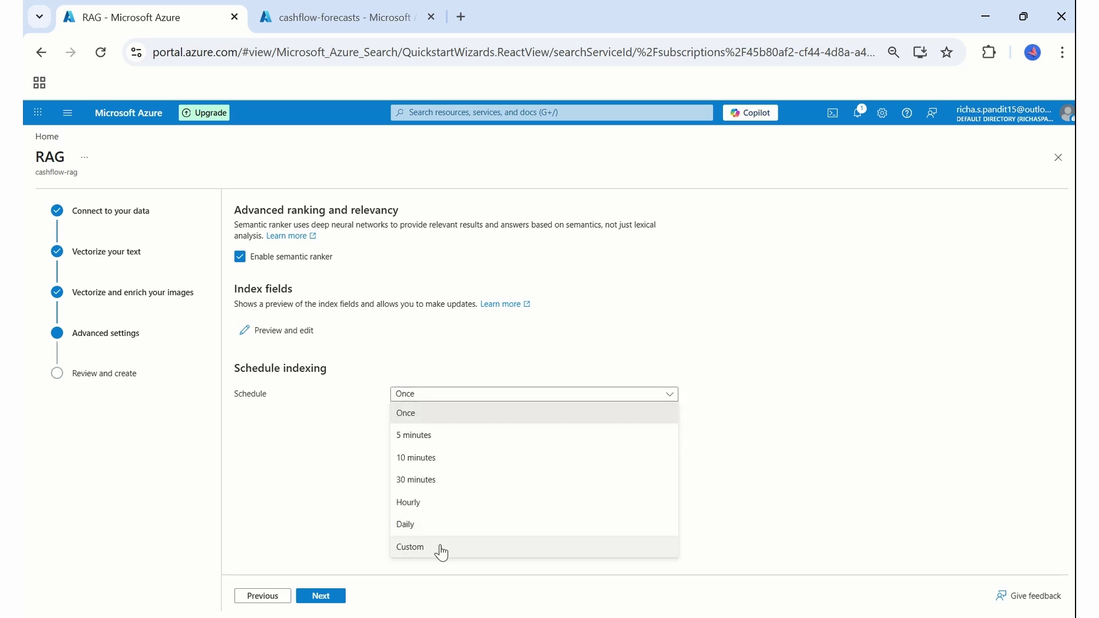
click(333, 457)
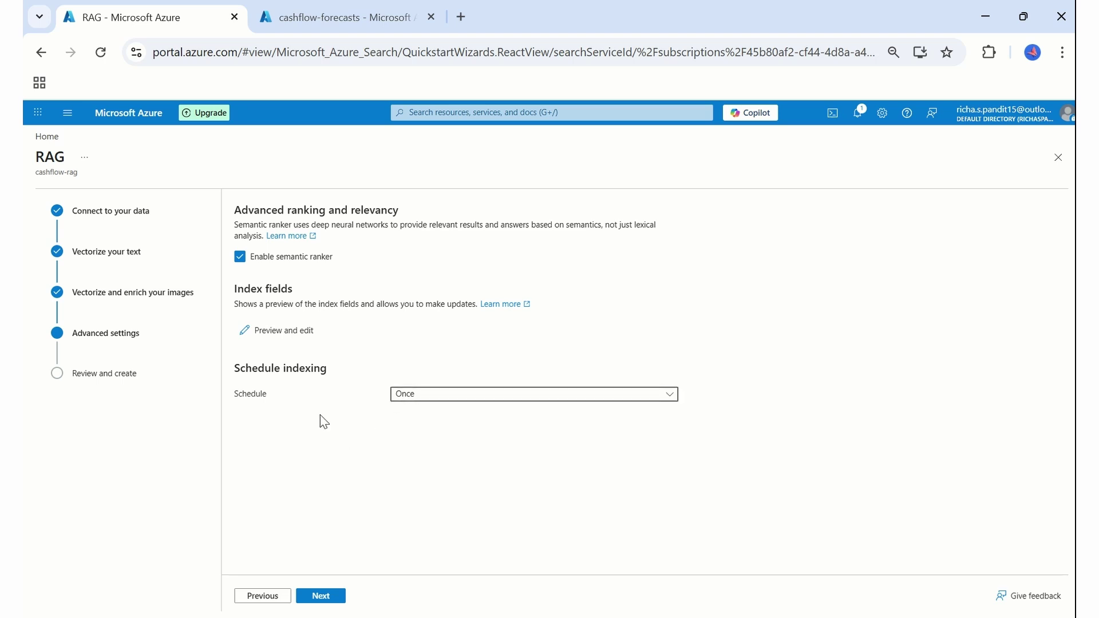
click(336, 597)
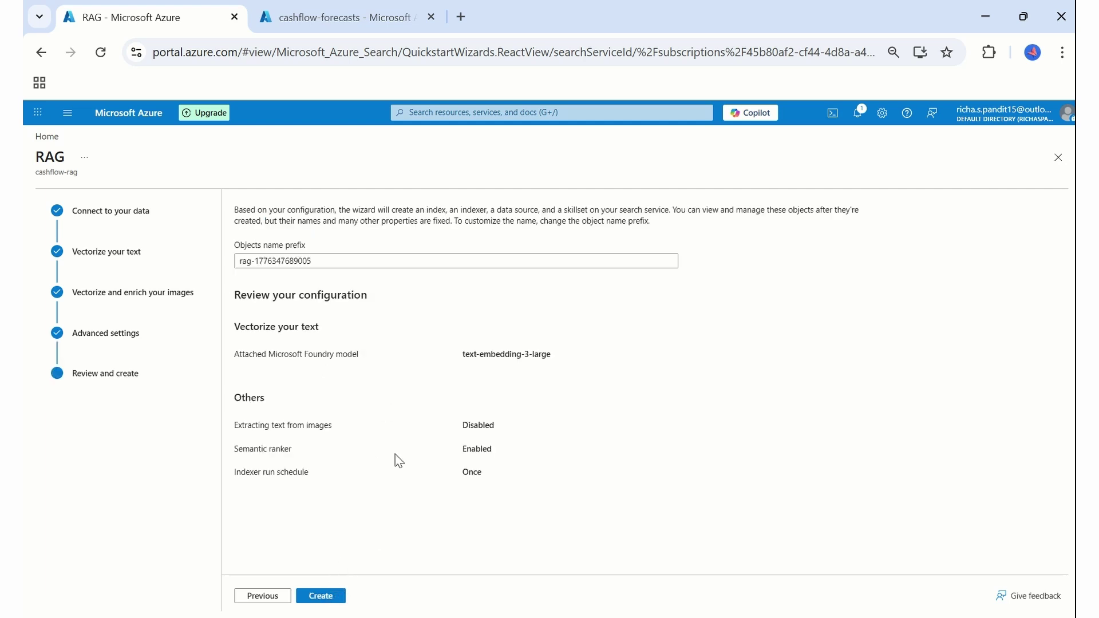
- Set the objects name prefix to cashflow-rag, create the index resources and go to the new index in Search explorer
drag(255, 261, 328, 265)
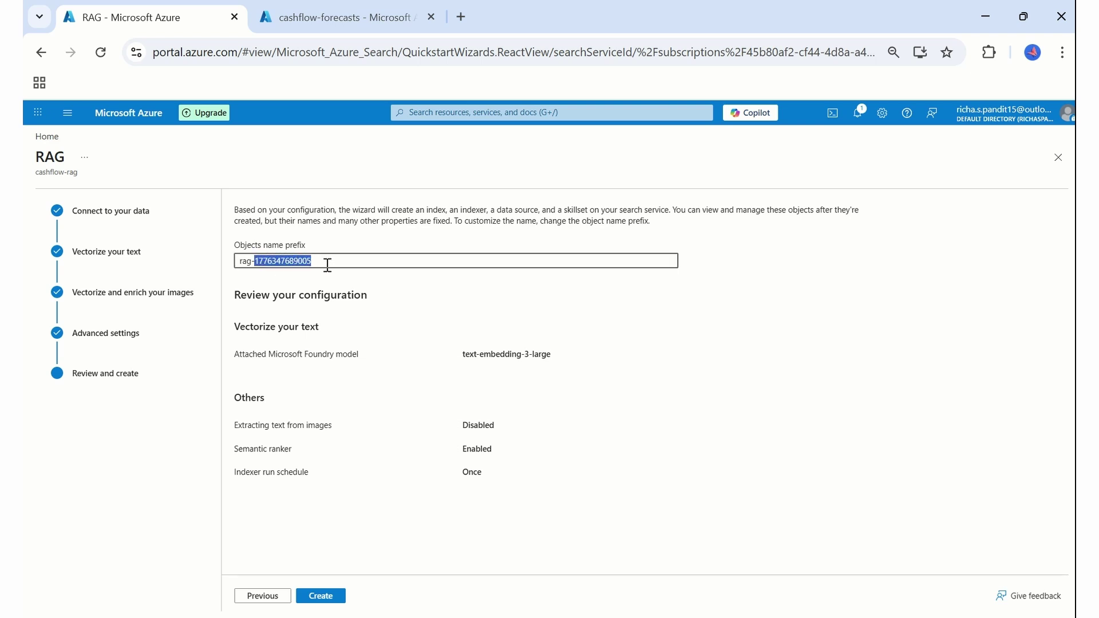
key(BackSpace)
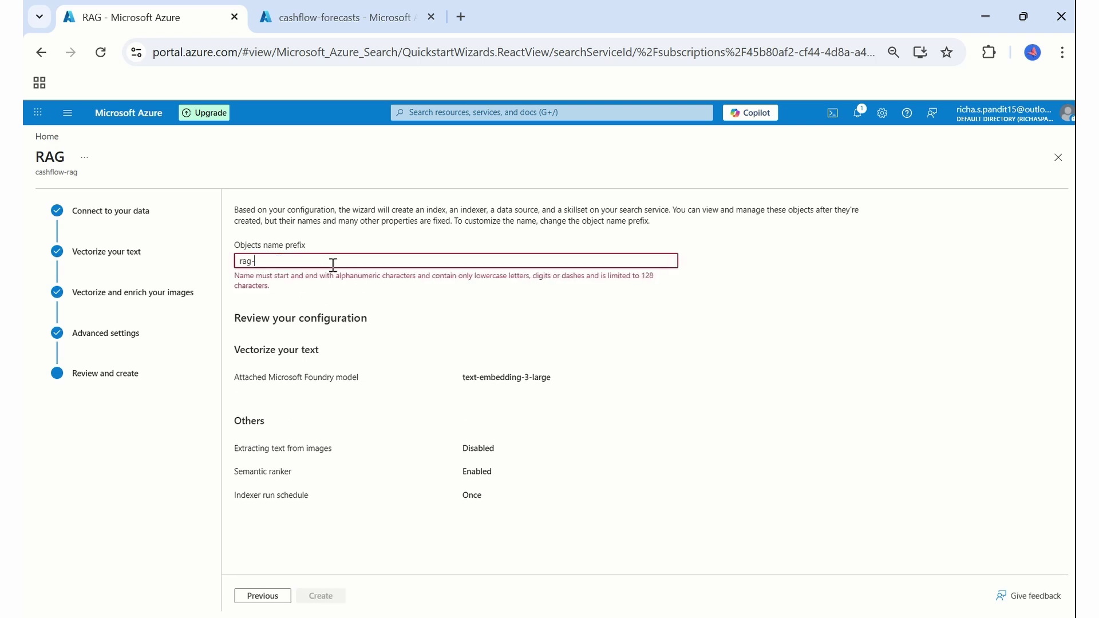
key(BackSpace)
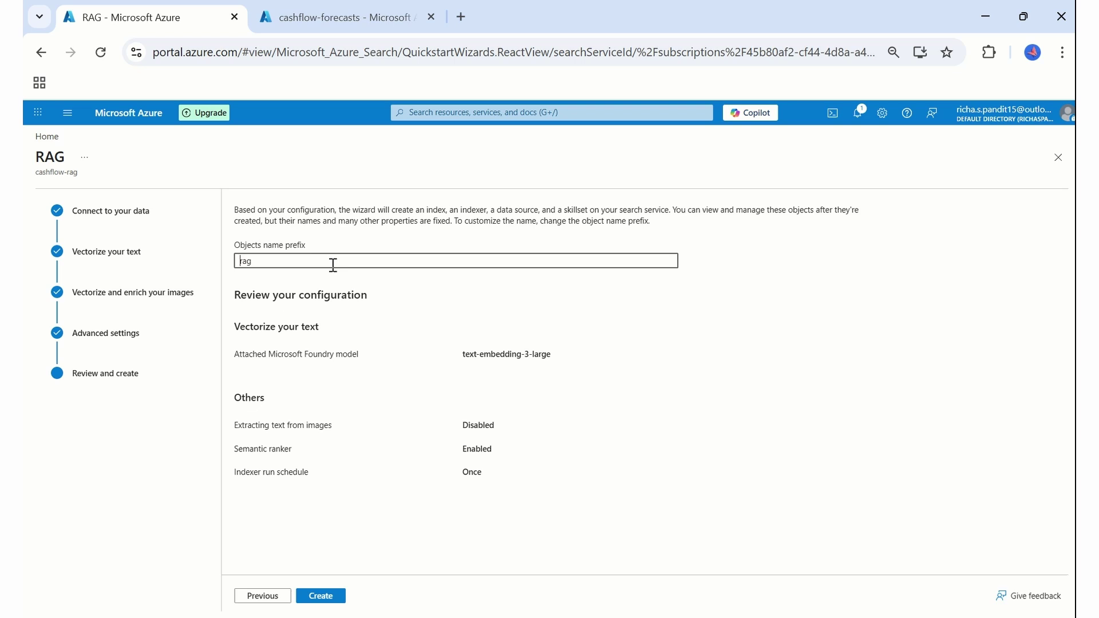
text(cashflow-)
click(323, 596)
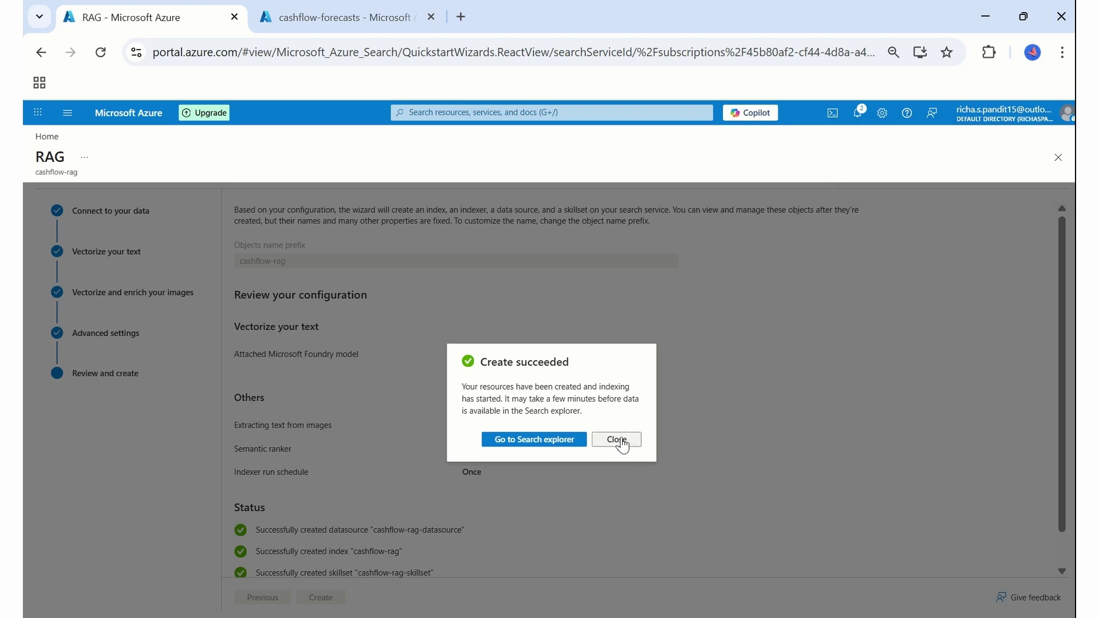
click(568, 442)
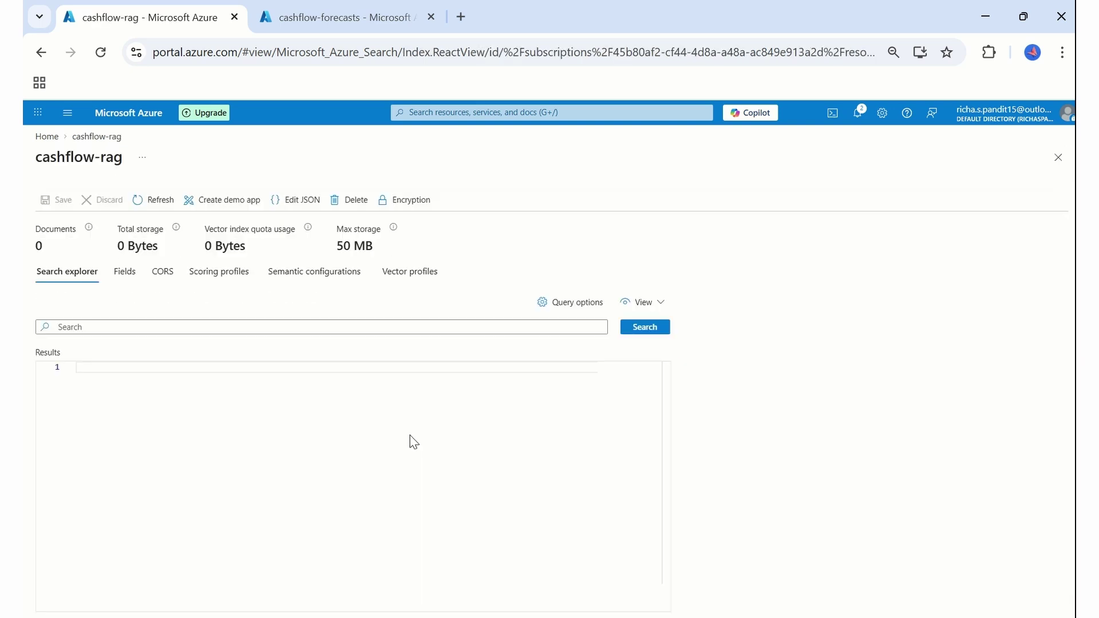
- Add an Edm.String field named url that is retrievable, filterable, sortable, facetable and searchable to the cashflow-rag index, and save the index
click(125, 284)
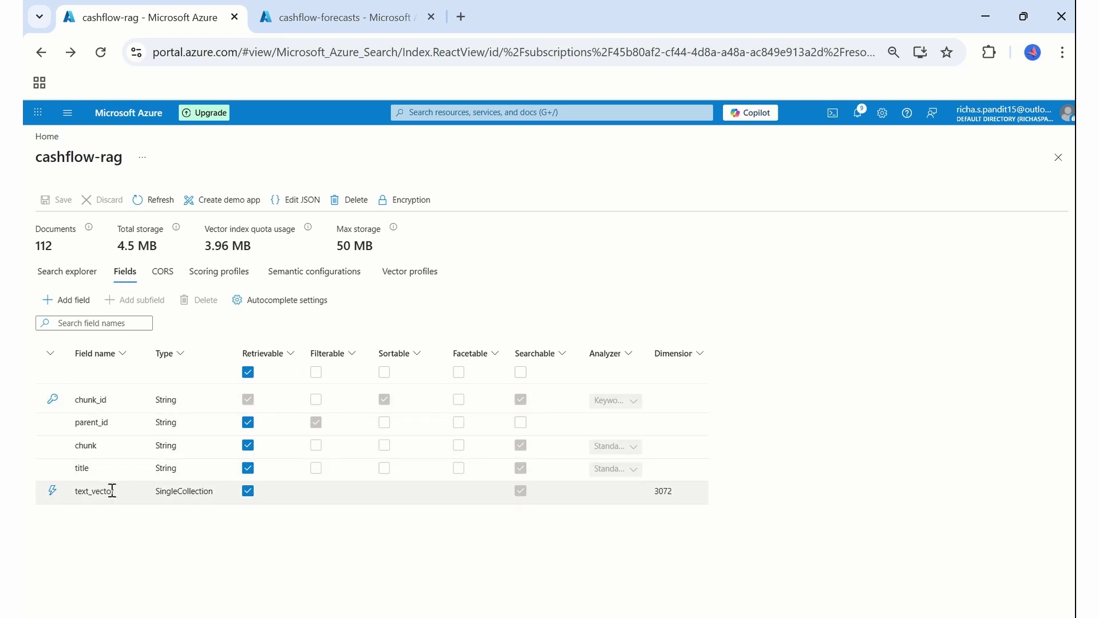
click(78, 309)
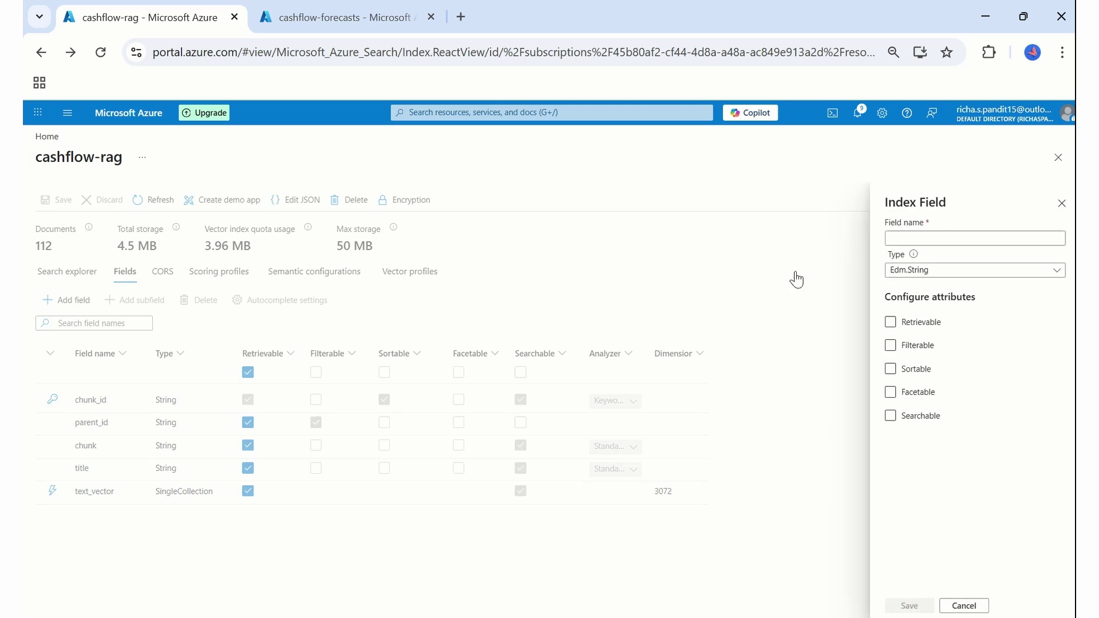
click(891, 238)
text(url)
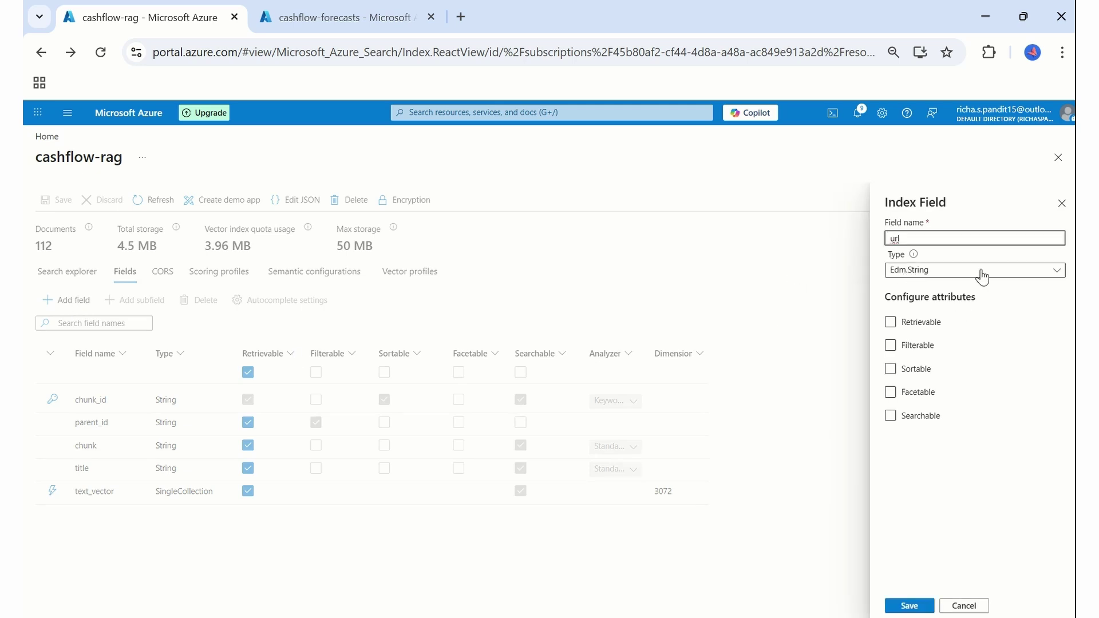
click(890, 323)
click(891, 346)
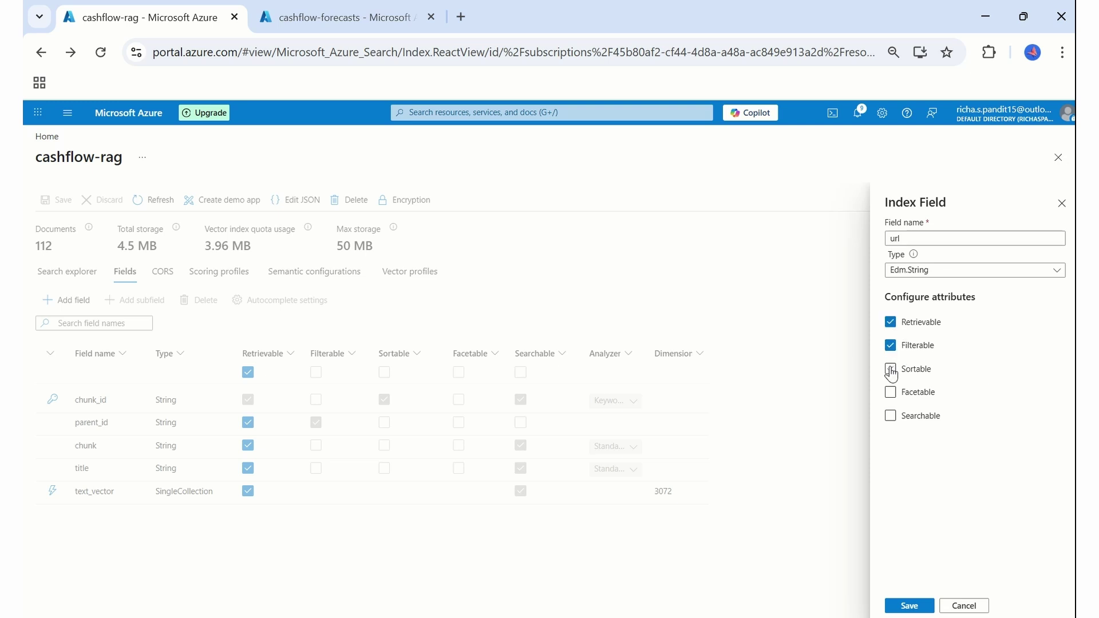
click(891, 369)
click(890, 392)
click(890, 416)
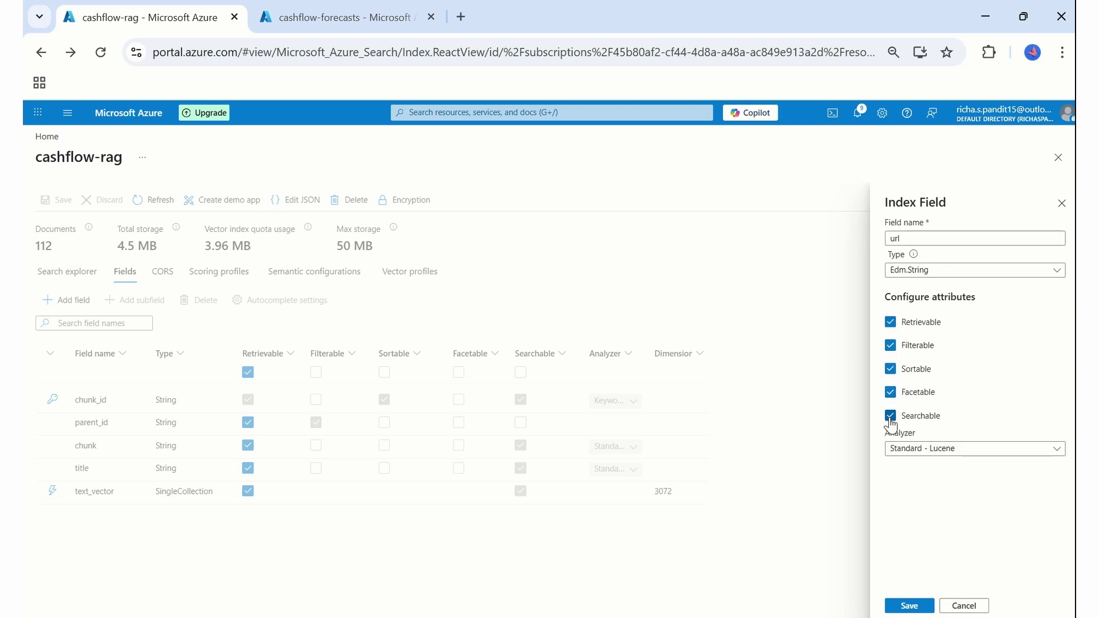
click(910, 603)
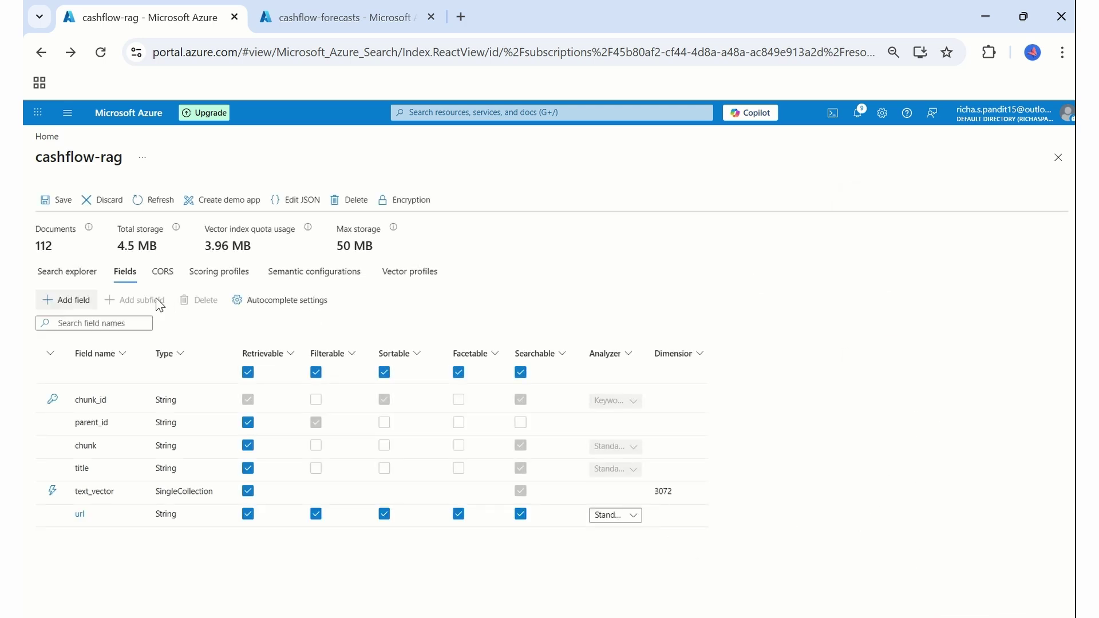
click(56, 200)
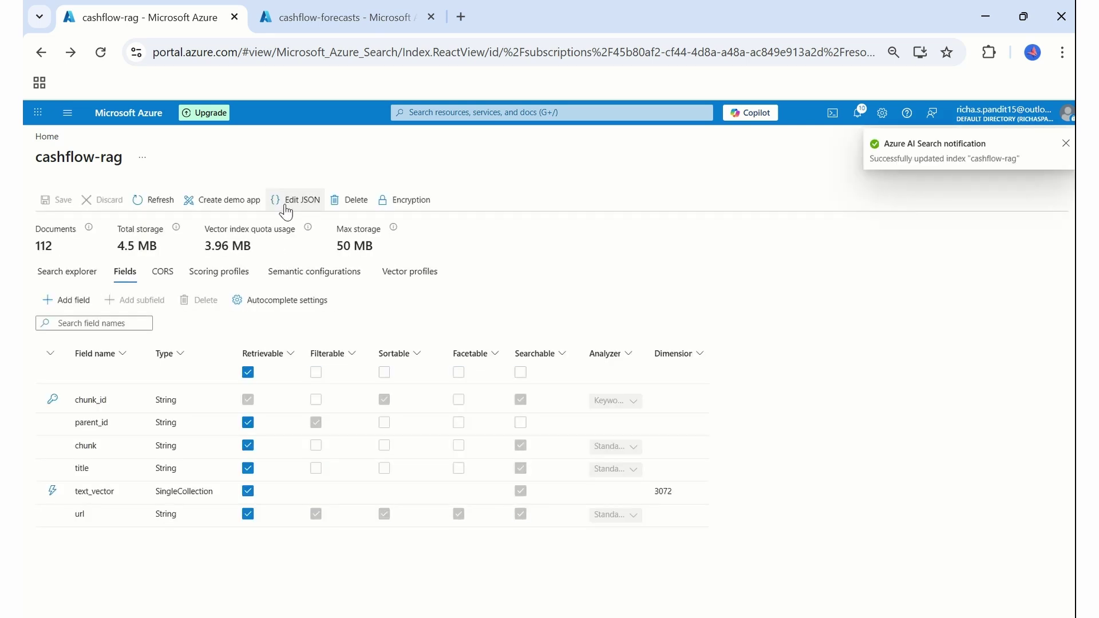
- Examine the index's JSON definition, including its fields, semantic configuration, vector search algorithm and vectorizers, and leave it without changes
click(287, 212)
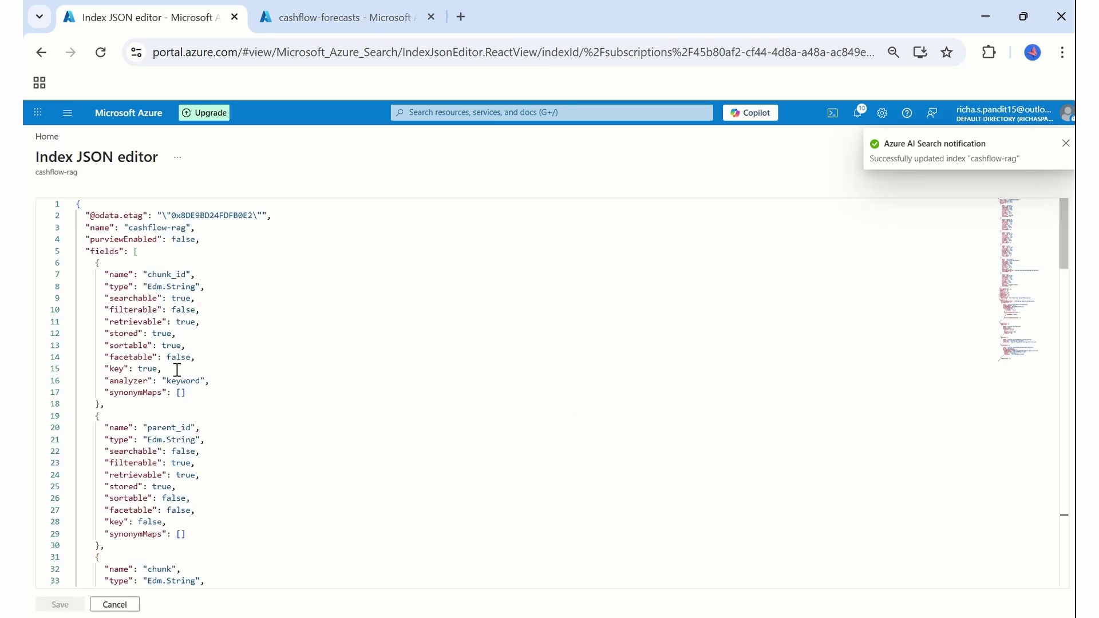
scroll(264, 303, down, 10)
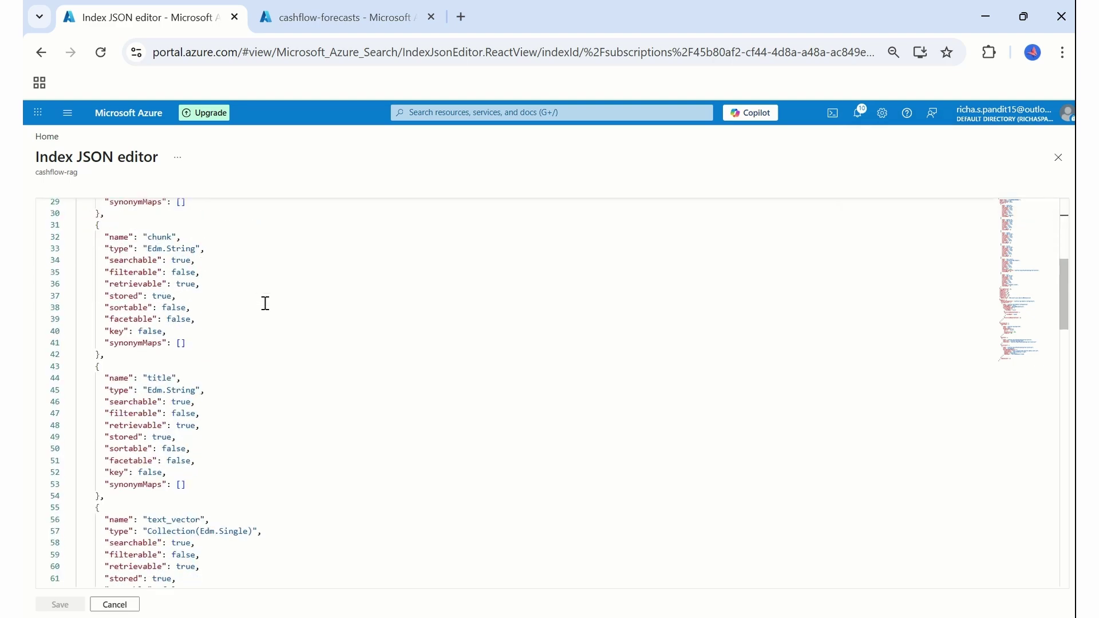
scroll(265, 304, down, 8)
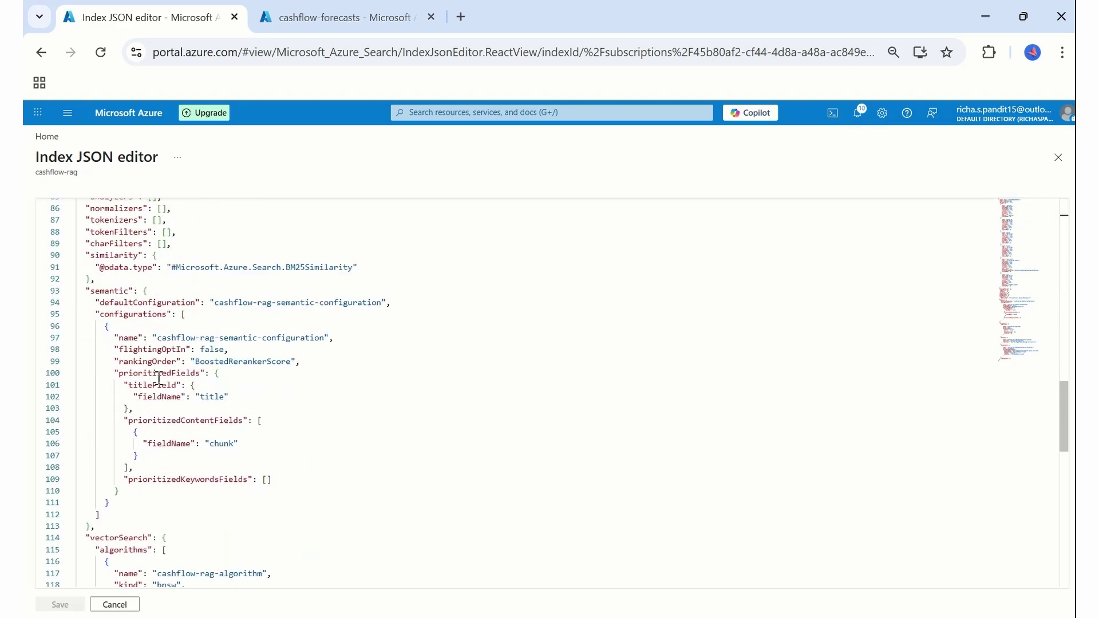
scroll(159, 379, down, 2)
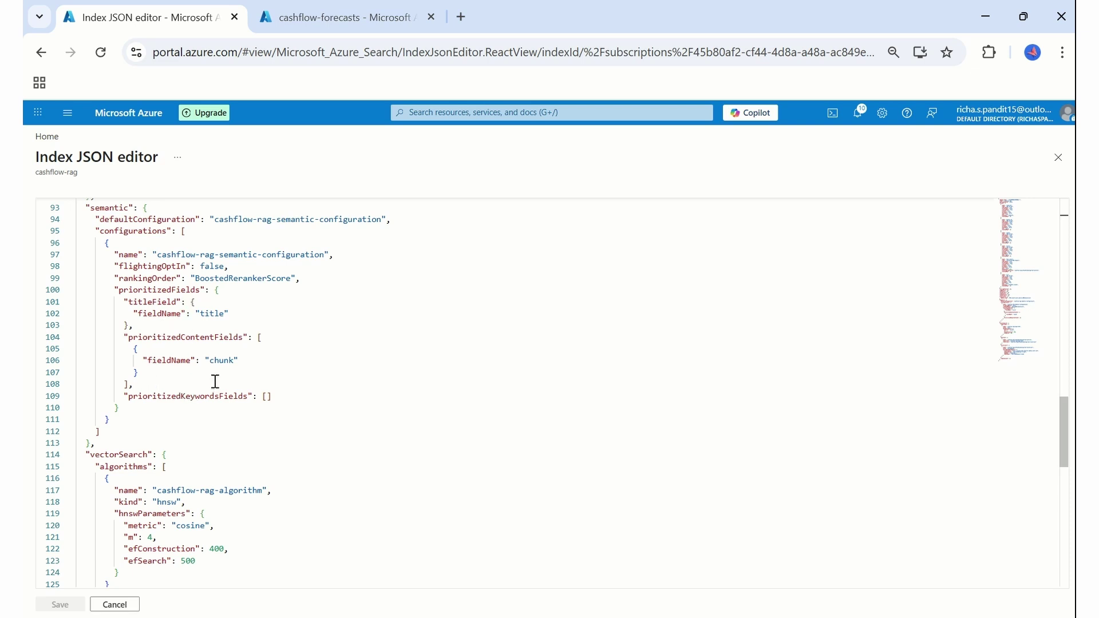
scroll(215, 381, down, 1)
scroll(191, 441, down, 5)
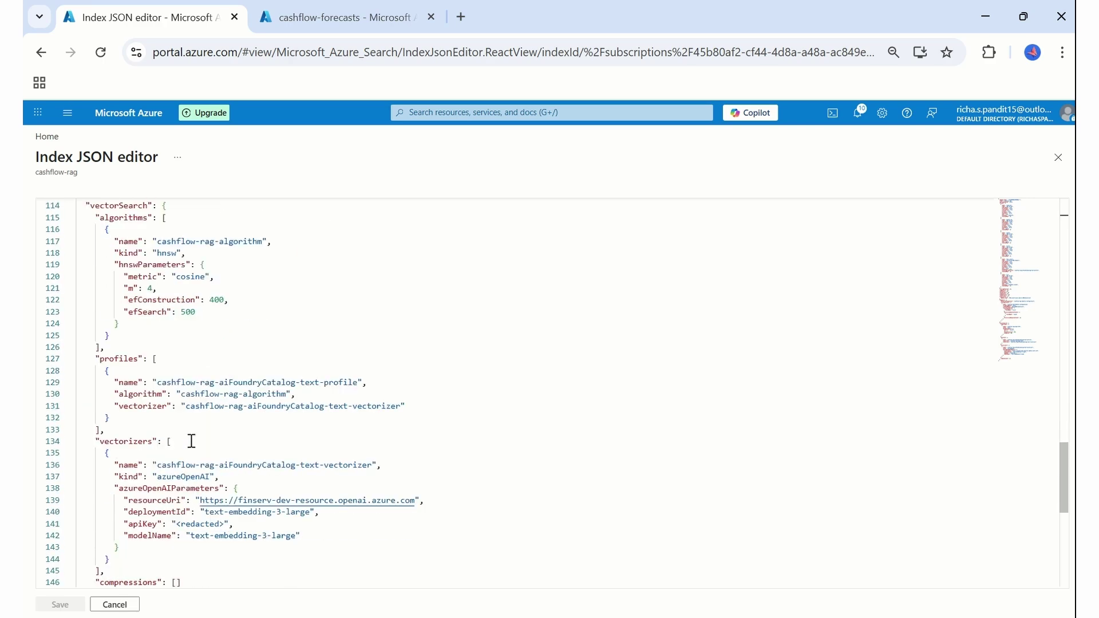
scroll(191, 441, down, 1)
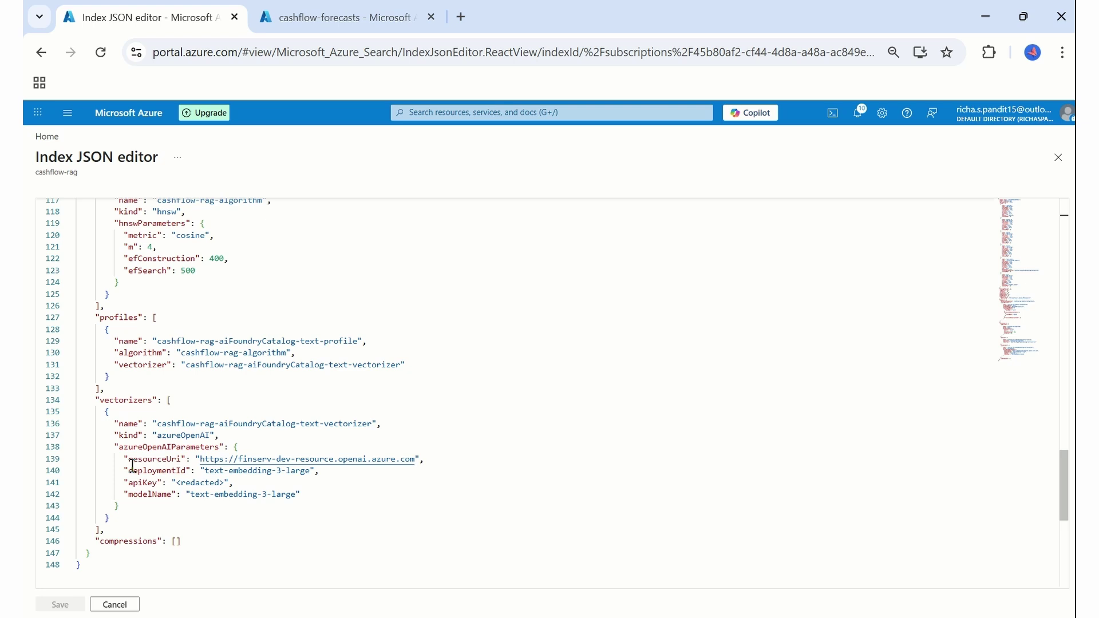
click(117, 605)
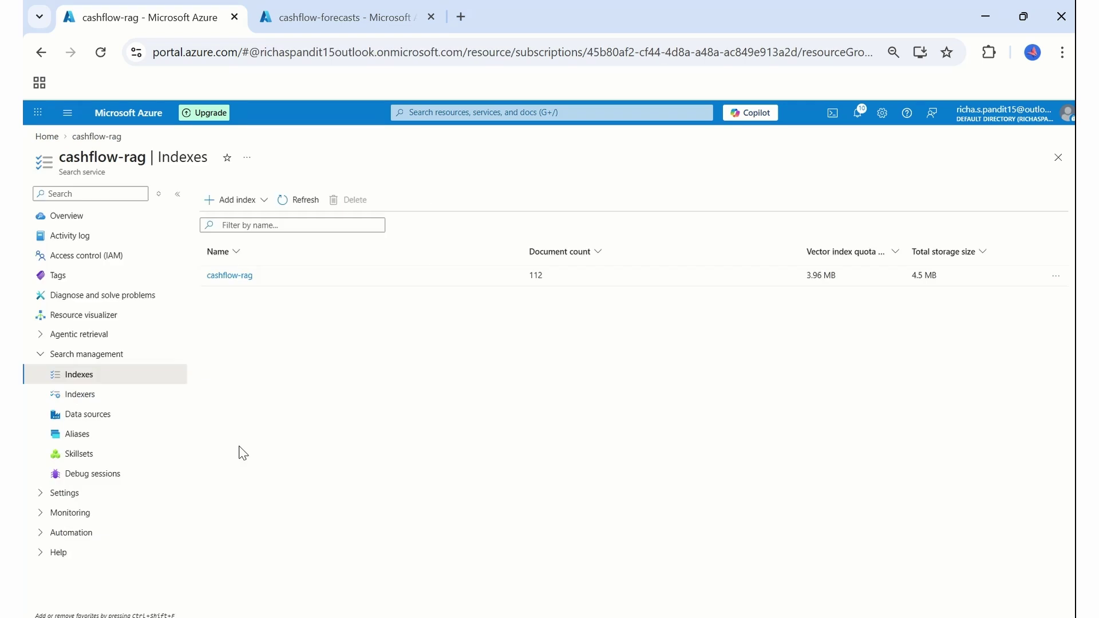
- Open the JSON definition of cashflow-rag-indexer from the service's indexers and locate the metadata_storage_name field mapping
click(95, 396)
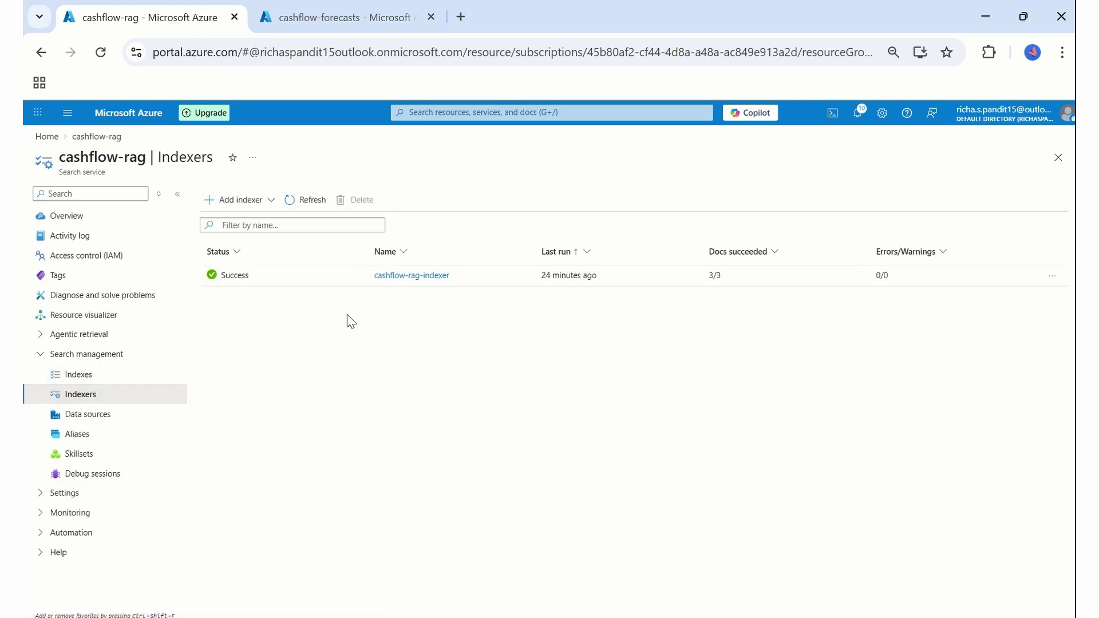
click(407, 278)
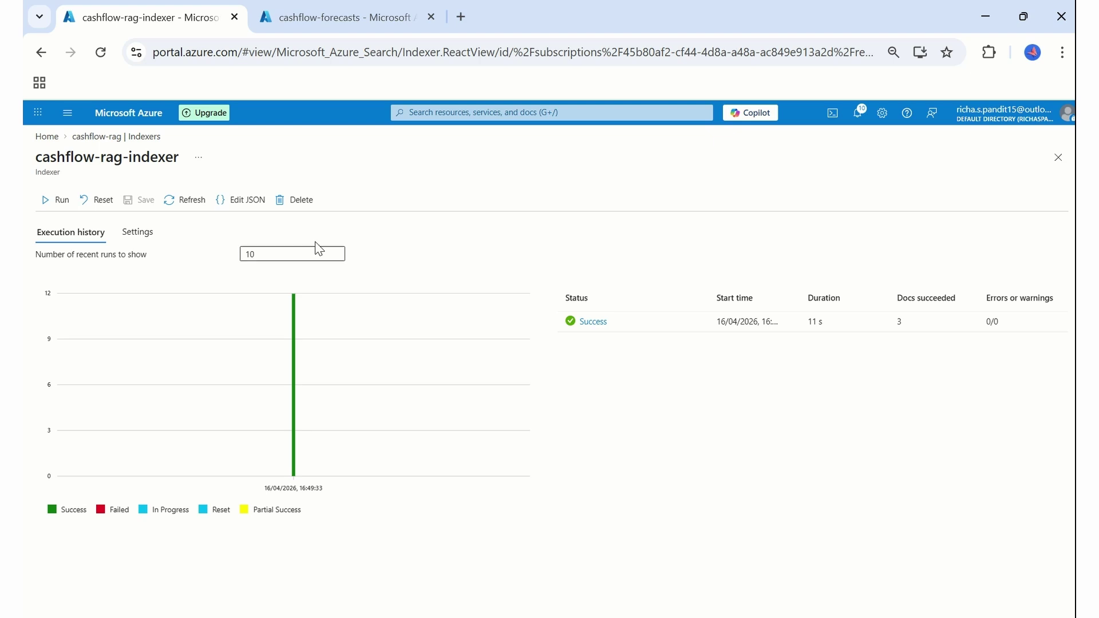
click(240, 202)
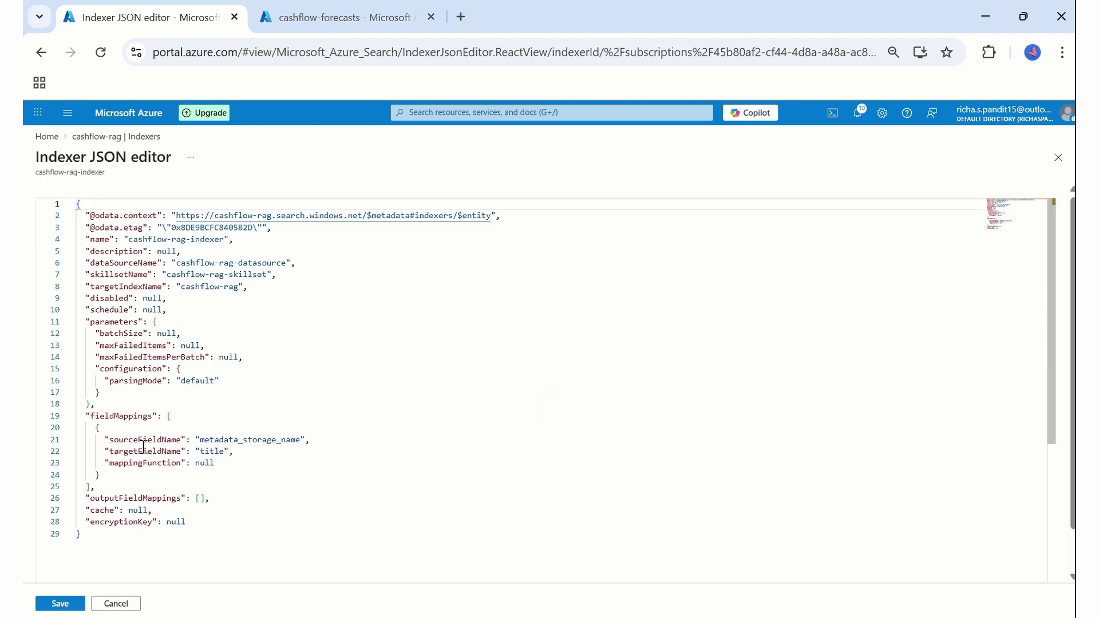
drag(213, 432, 302, 438)
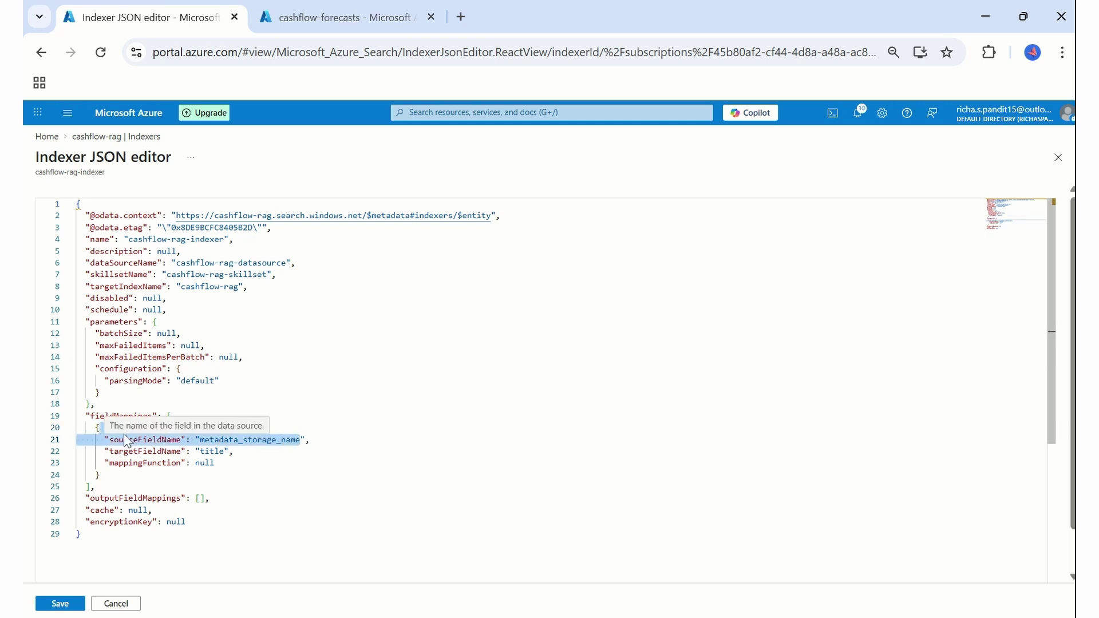
- Duplicate the metadata_storage_name mapping block as a second, comma-separated entry in the indexer's fieldMappings array
click(114, 475)
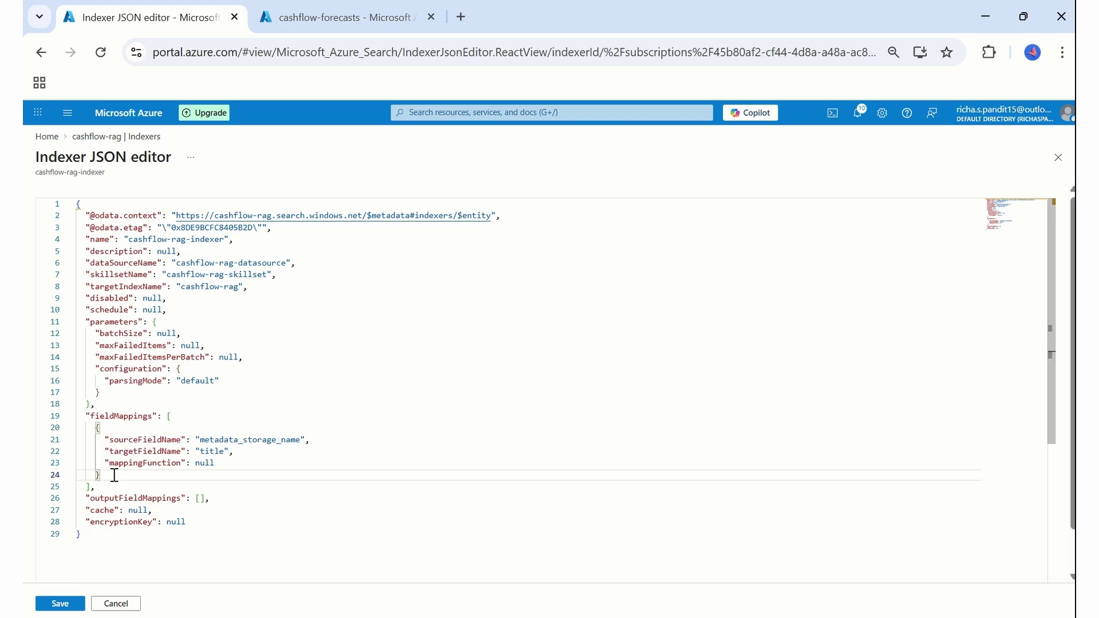
key(shift+Up)
key(shift+Up)
key(shift+Up)
key(shift+Up)
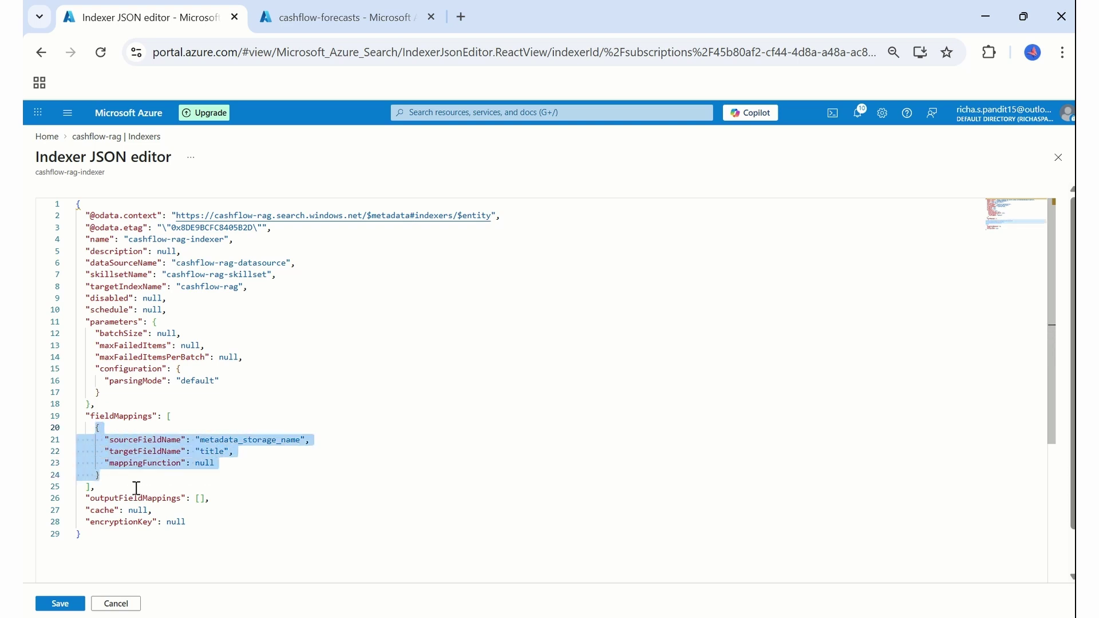
click(117, 477)
text(,)
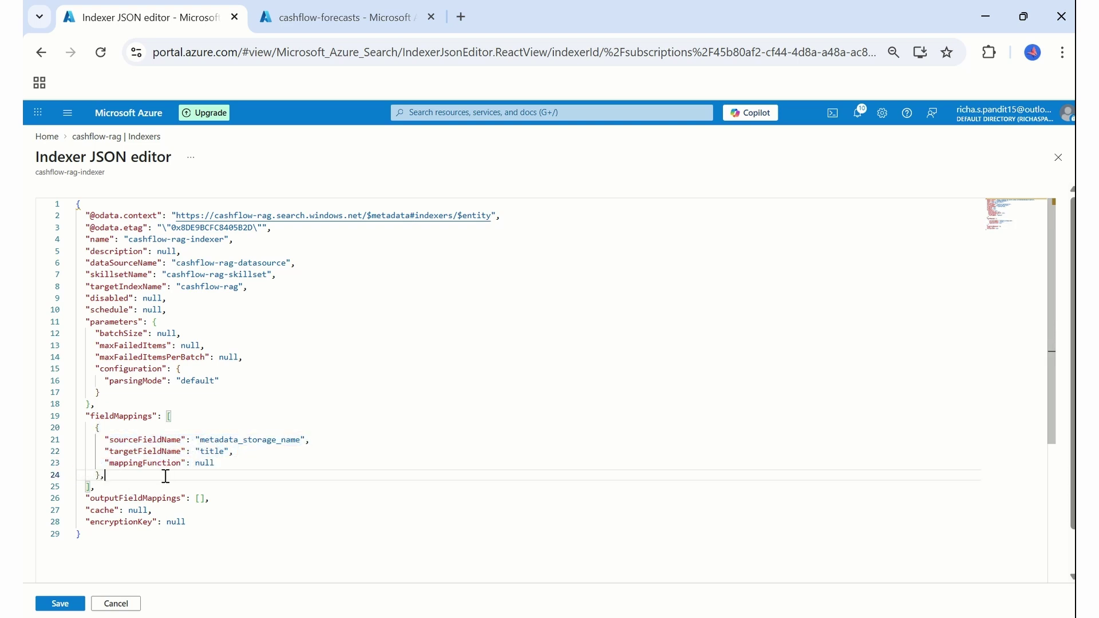
key(Return)
text({       "sourceFieldName": "metadata_storage_name",       "targetFieldName": "title",       "mappingFunction": null     })
- In the duplicated mapping, set sourceFieldName to metadata_storage_path and targetFieldName to url
click(294, 499)
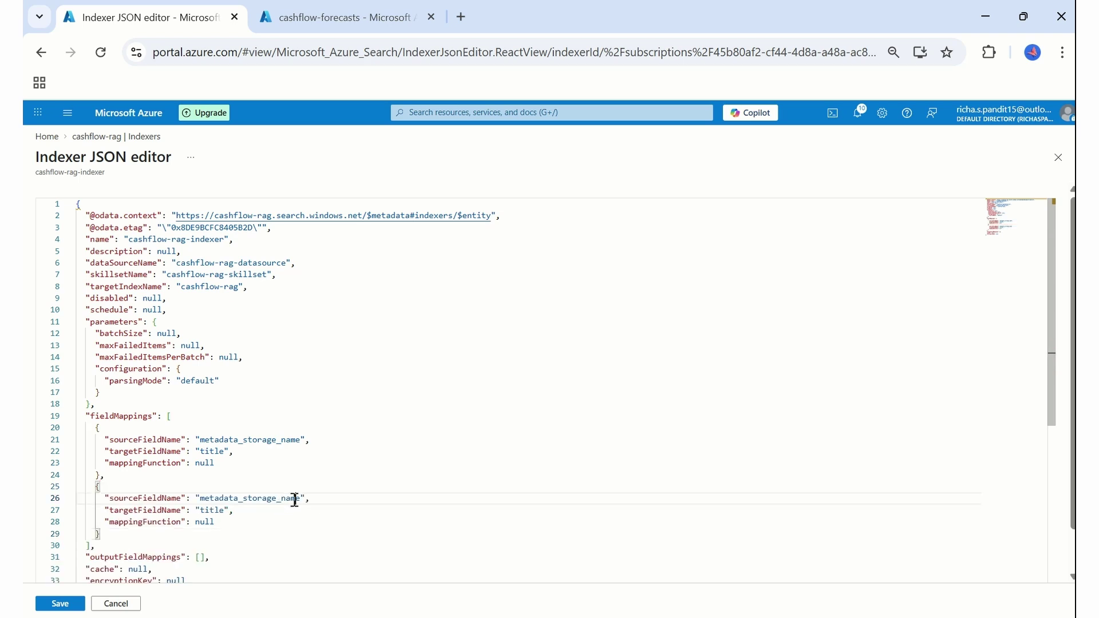
double_click(294, 499)
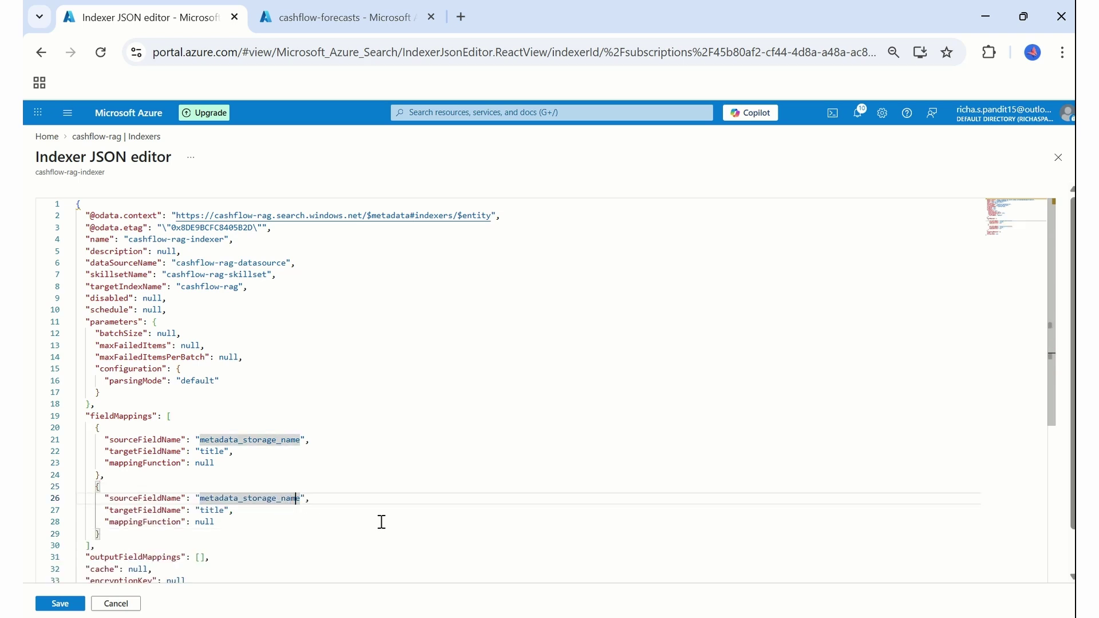
key(Right)
key(BackSpace)
key(BackSpace)
key(BackSpace)
key(BackSpace)
text(pat)
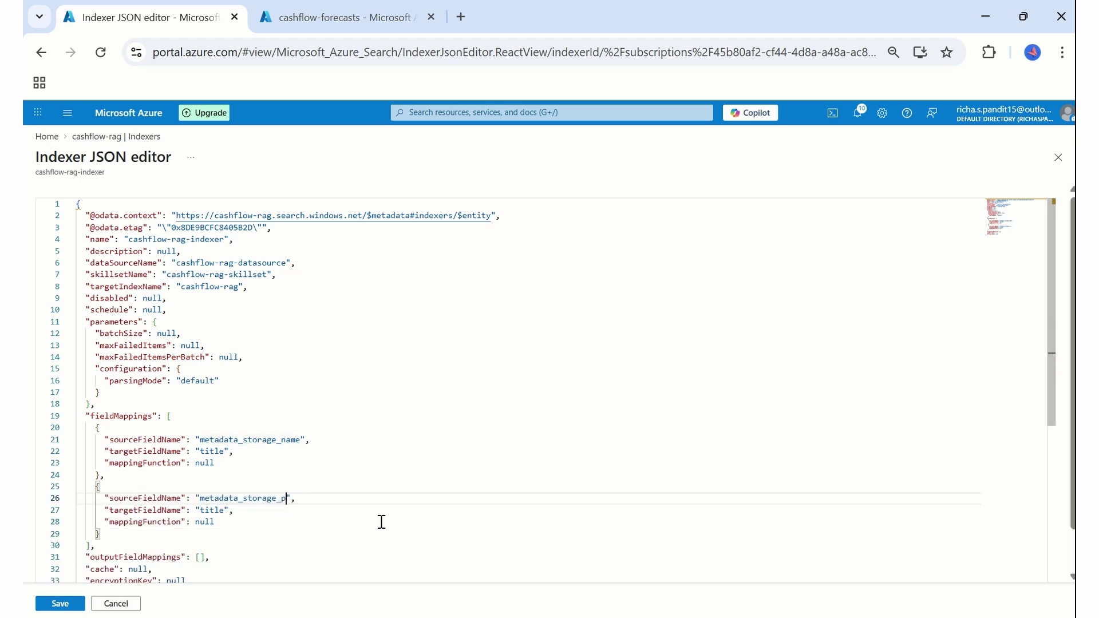
text(h)
double_click(213, 511)
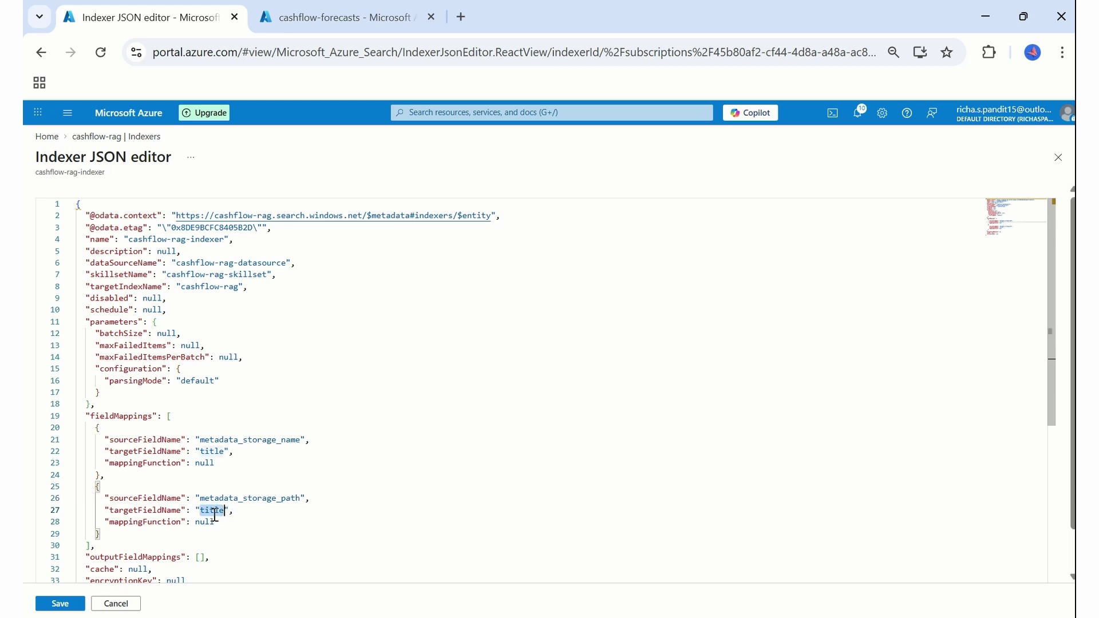
text(url)
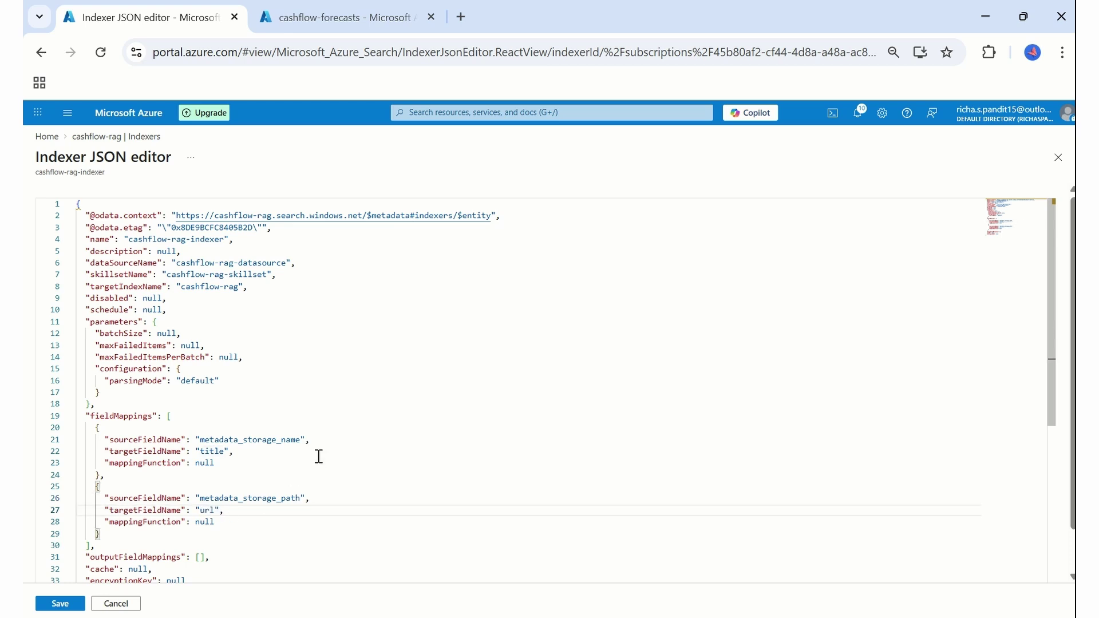
- Remove the mappingFunction line and its preceding comma from the url field mapping, and save the indexer definition
drag(217, 521, 51, 521)
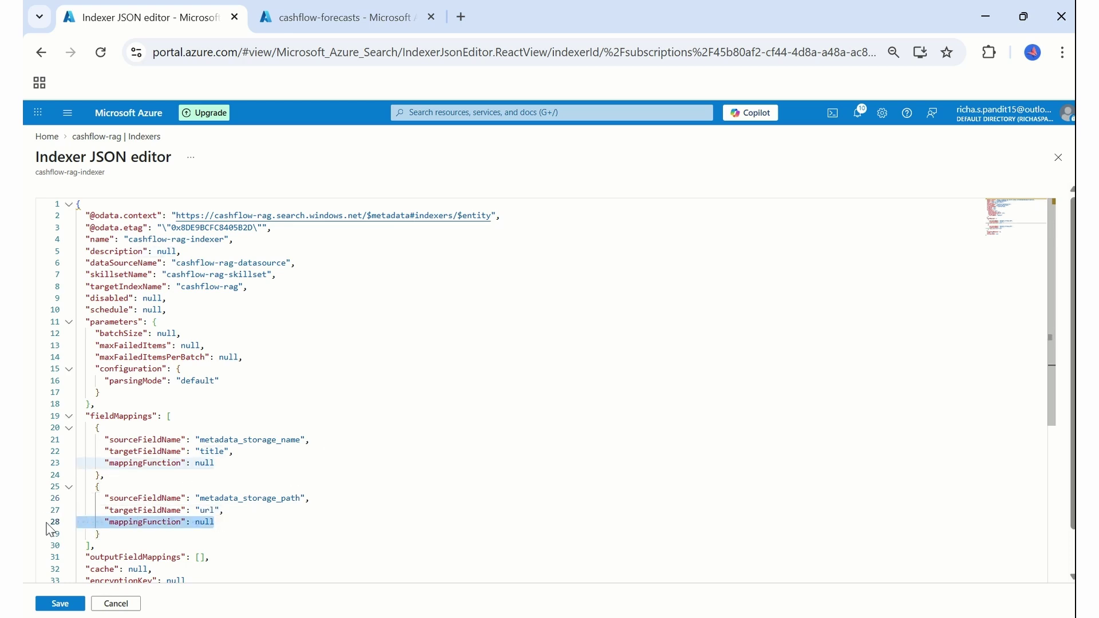
key(BackSpace)
key(BackSpace)
key(BackSpace)
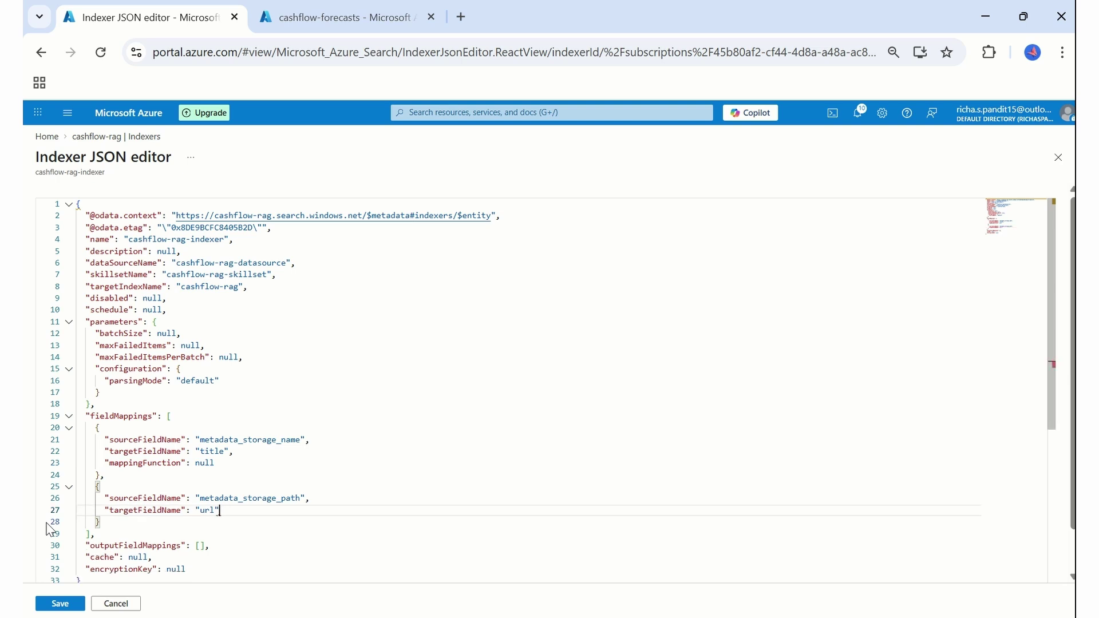
click(58, 605)
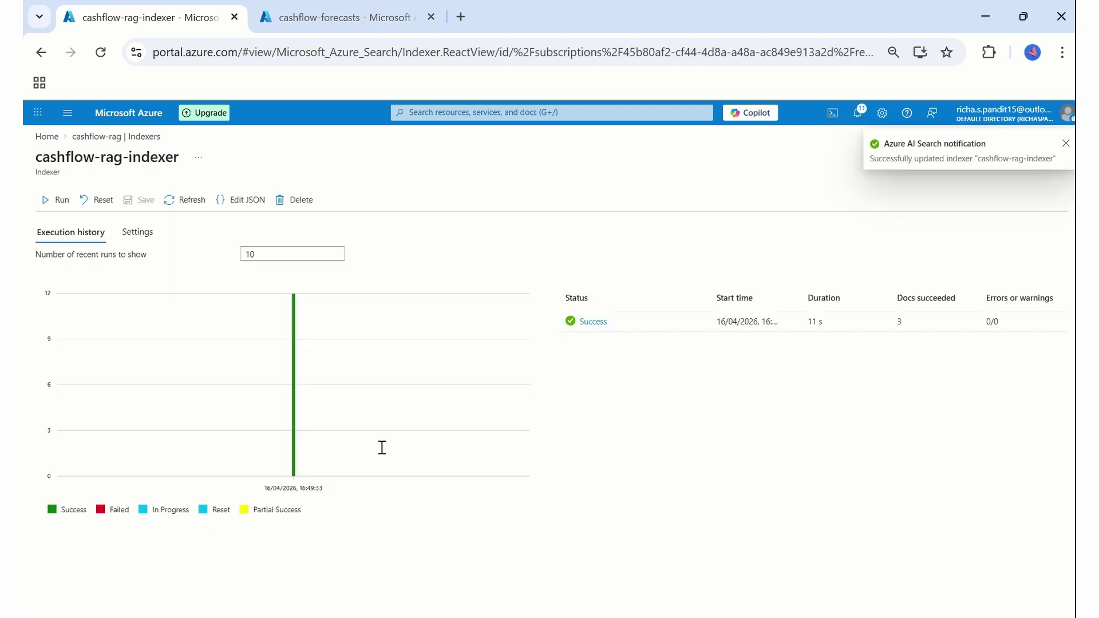
- Run cashflow-rag-indexer with the updated mappings and refresh its execution history
click(57, 201)
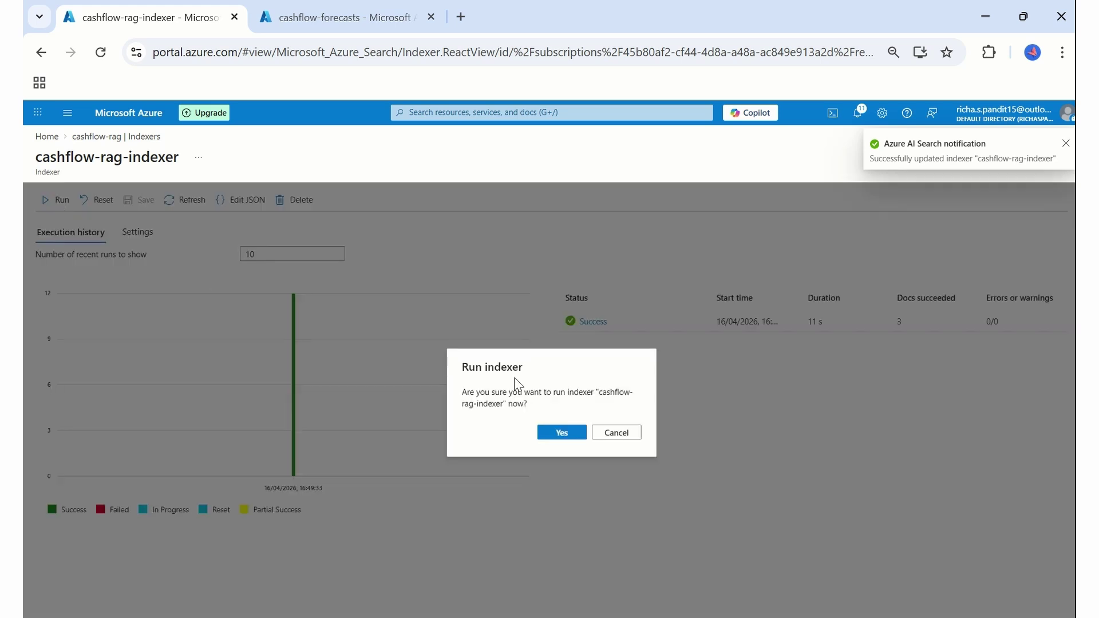
click(562, 434)
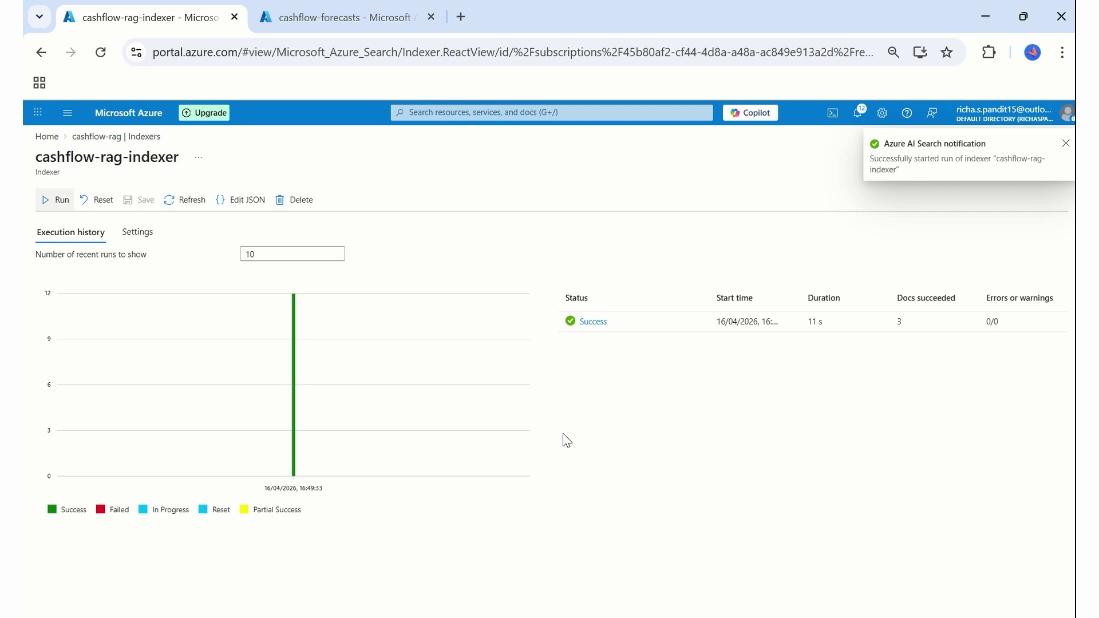
click(175, 201)
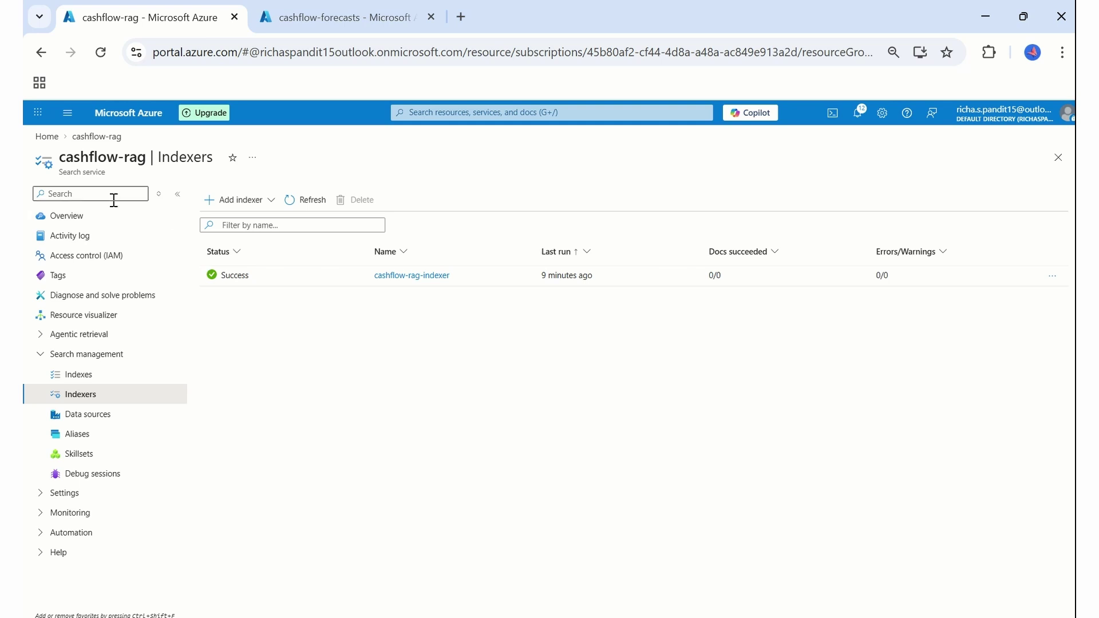
- Copy the cashflow-rag service URL from its overview and open the service's access keys
click(114, 221)
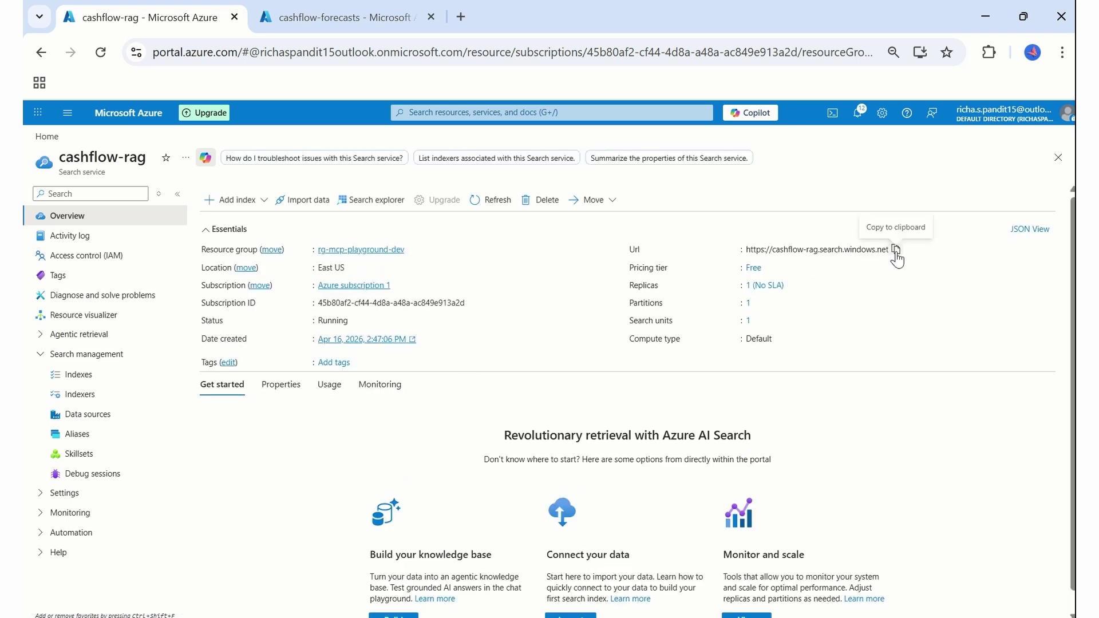
click(895, 252)
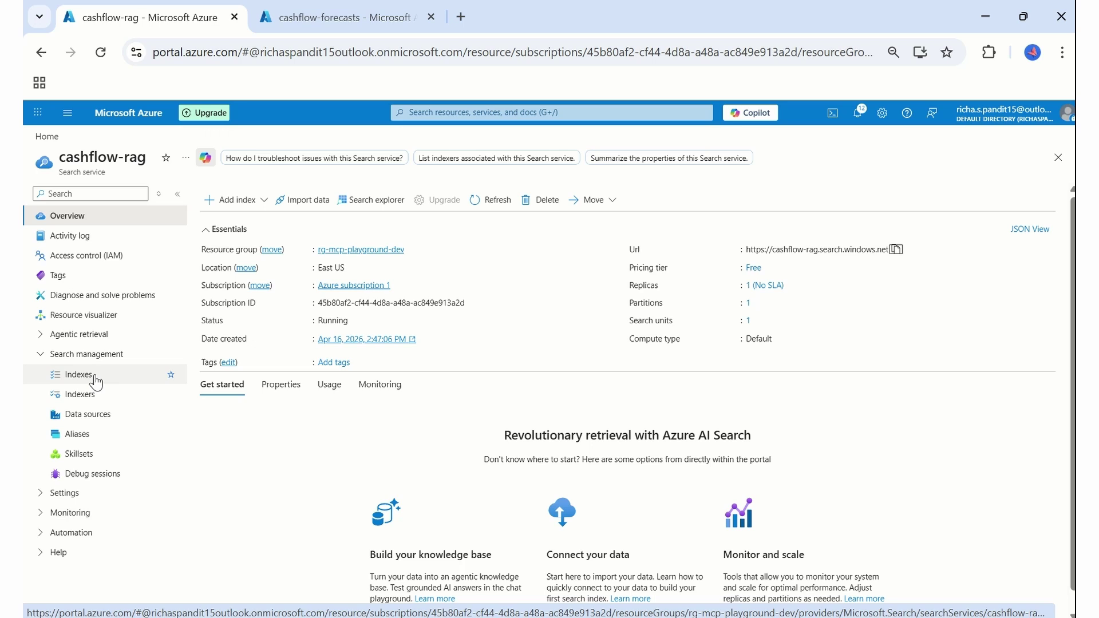
click(66, 494)
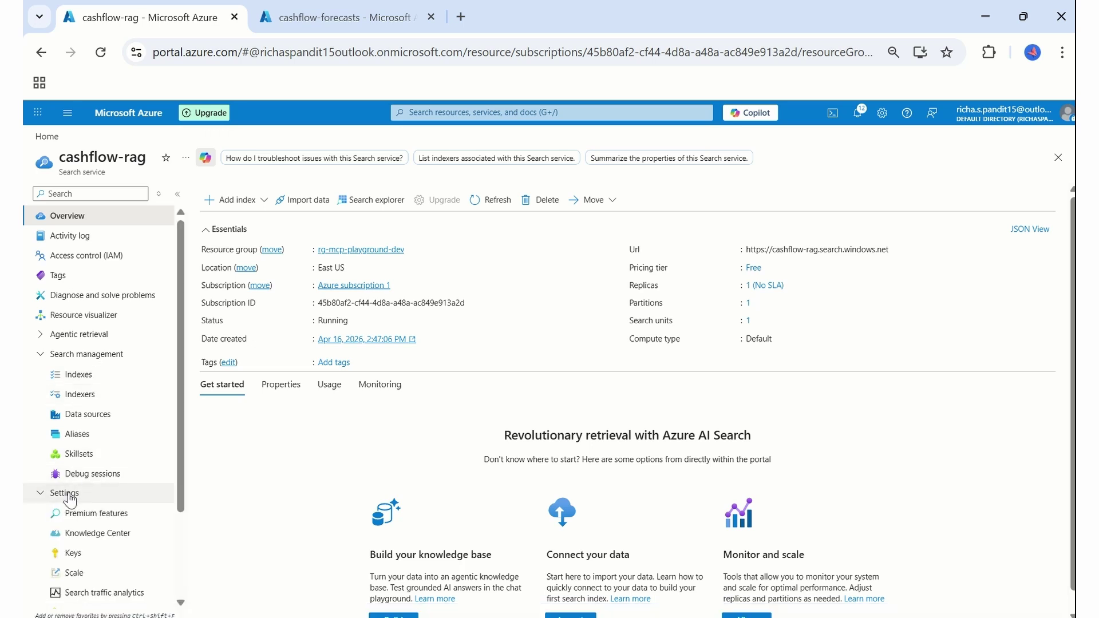
click(80, 554)
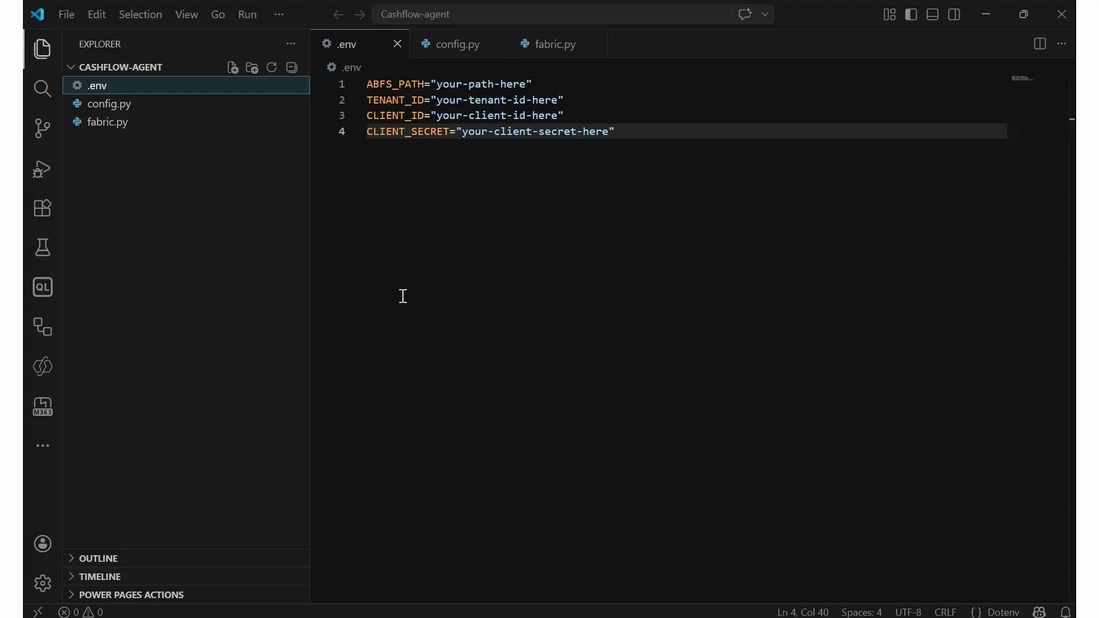
- In the Cashflow-agent project in VS Code, create three empty files named rag.py, external_api.py and main.py
click(233, 68)
text(rag.py)
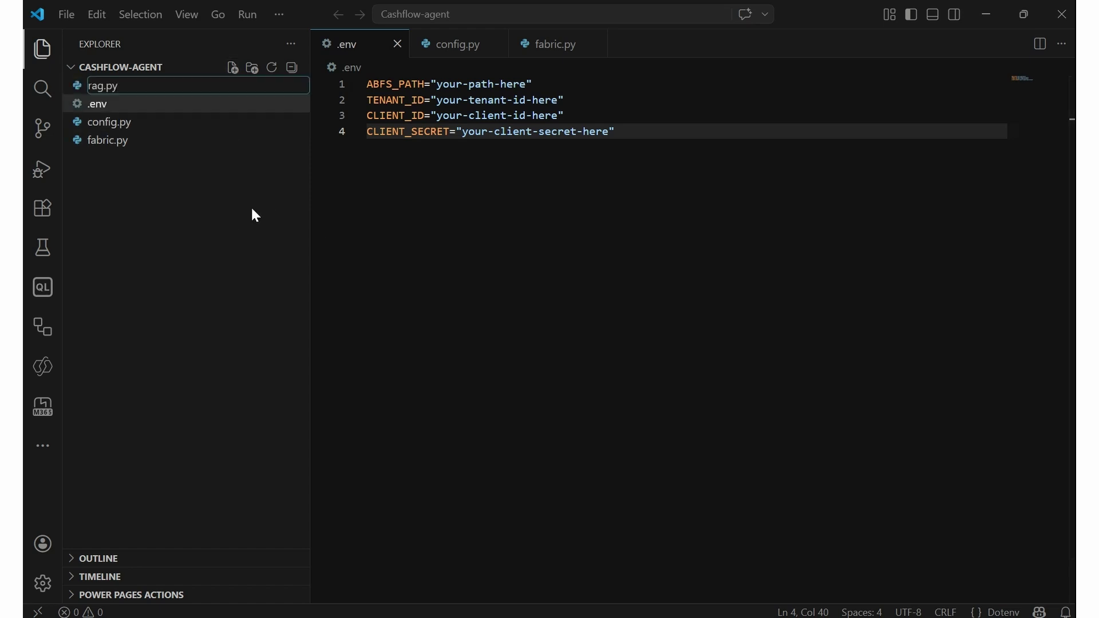
key(Return)
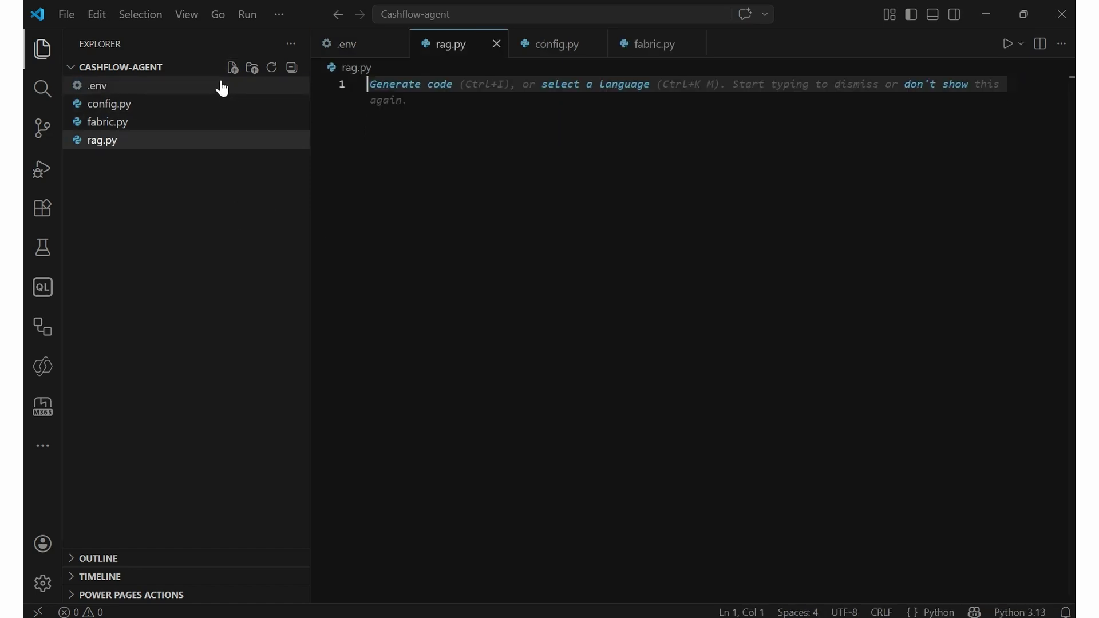
click(232, 68)
text(x)
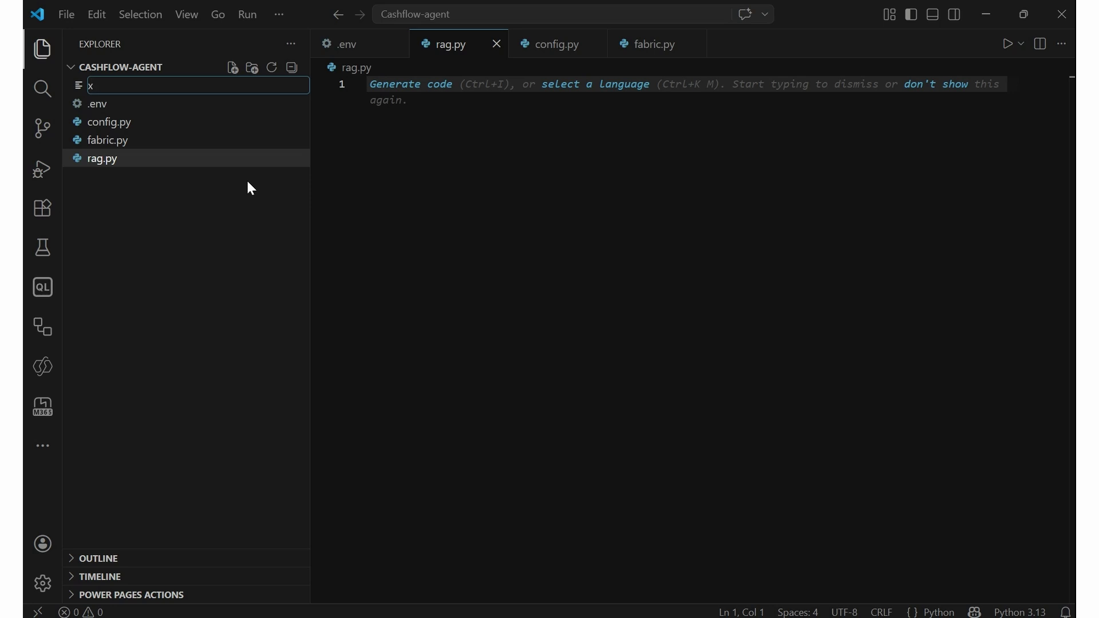
key(BackSpace)
text(external_api.py)
key(Return)
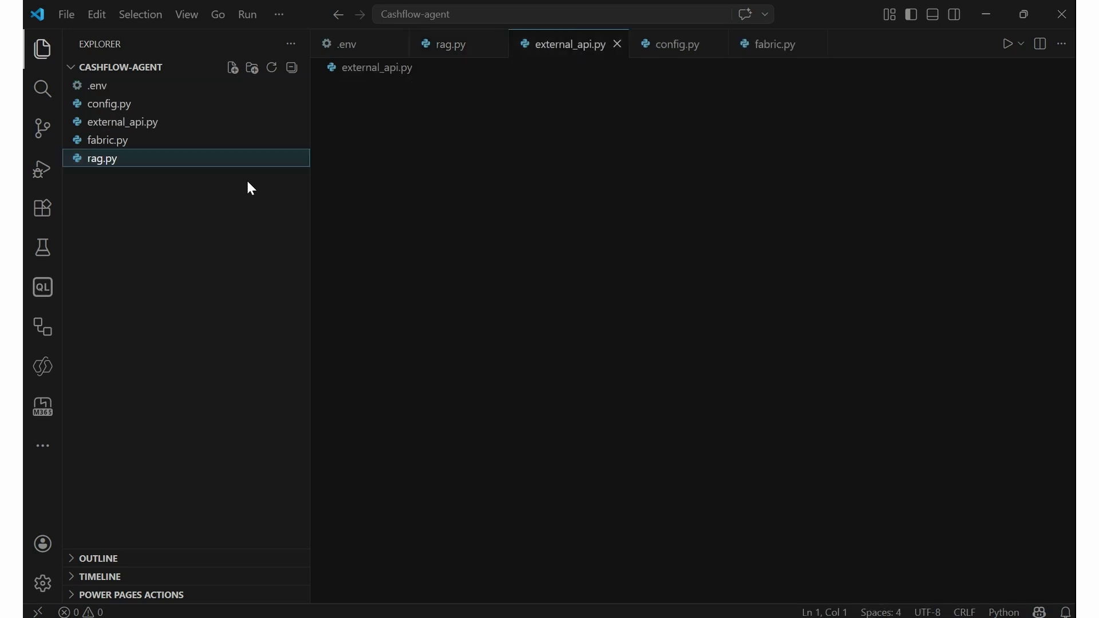
click(233, 68)
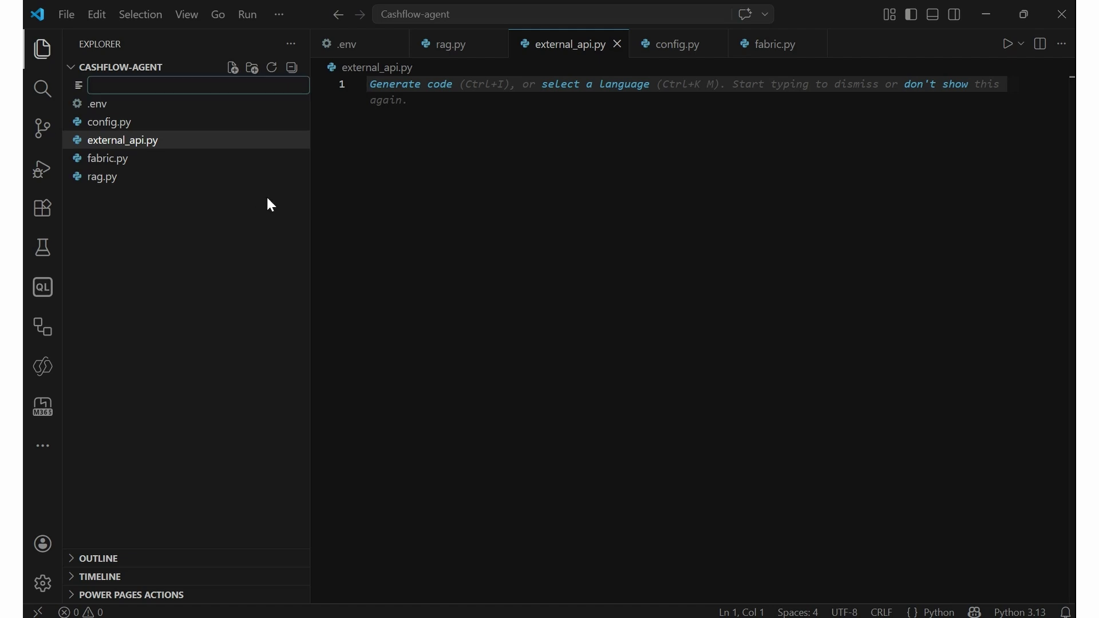
text(main.py)
key(Return)
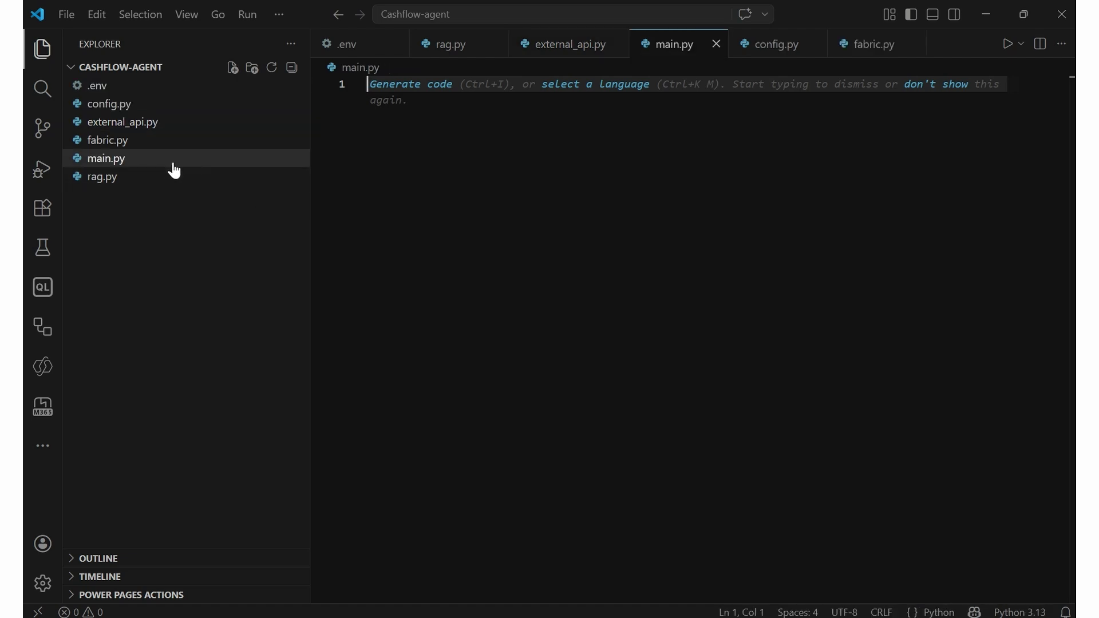
- Append the search endpoint and key, FX API URL and key, base currency GBP, local token, host 0.0.0.0 and port 8000 to .env
click(129, 87)
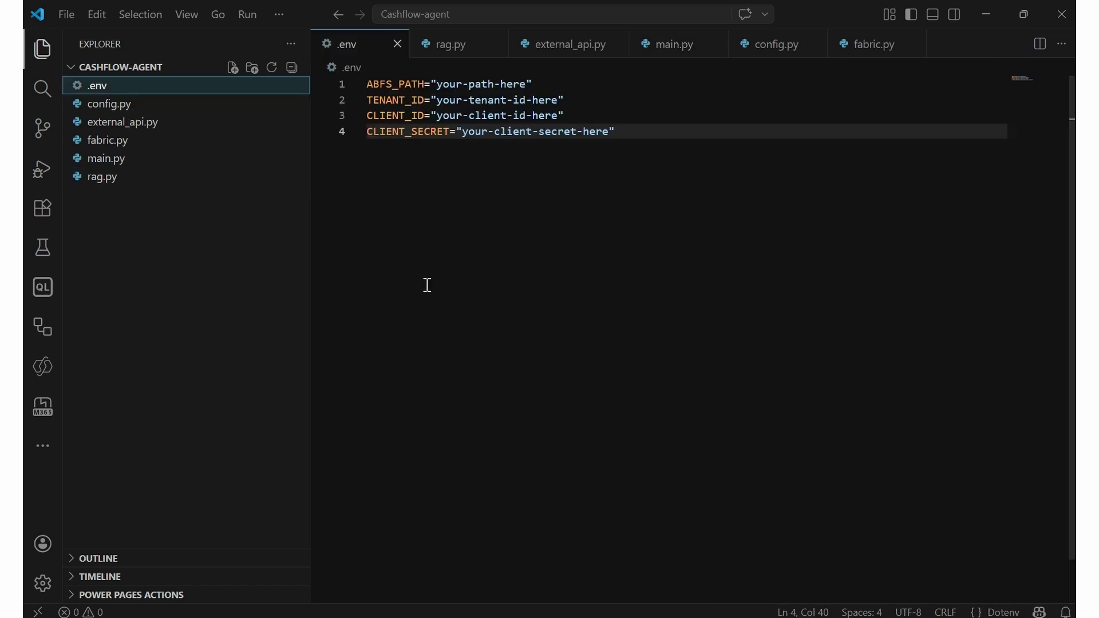
click(649, 140)
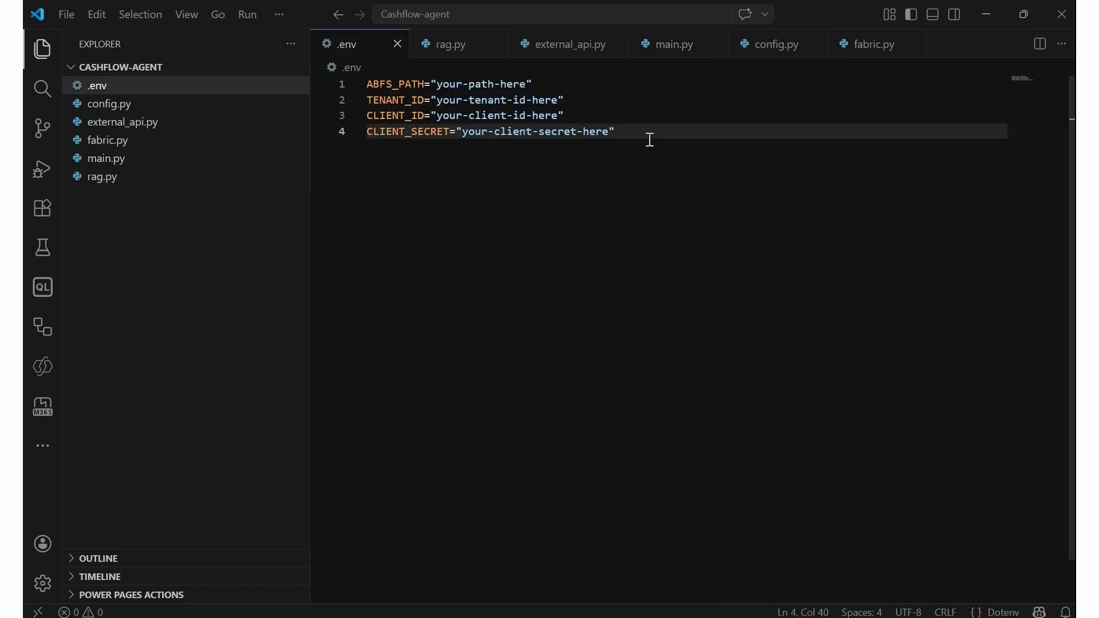
key(Return)
key(Return)
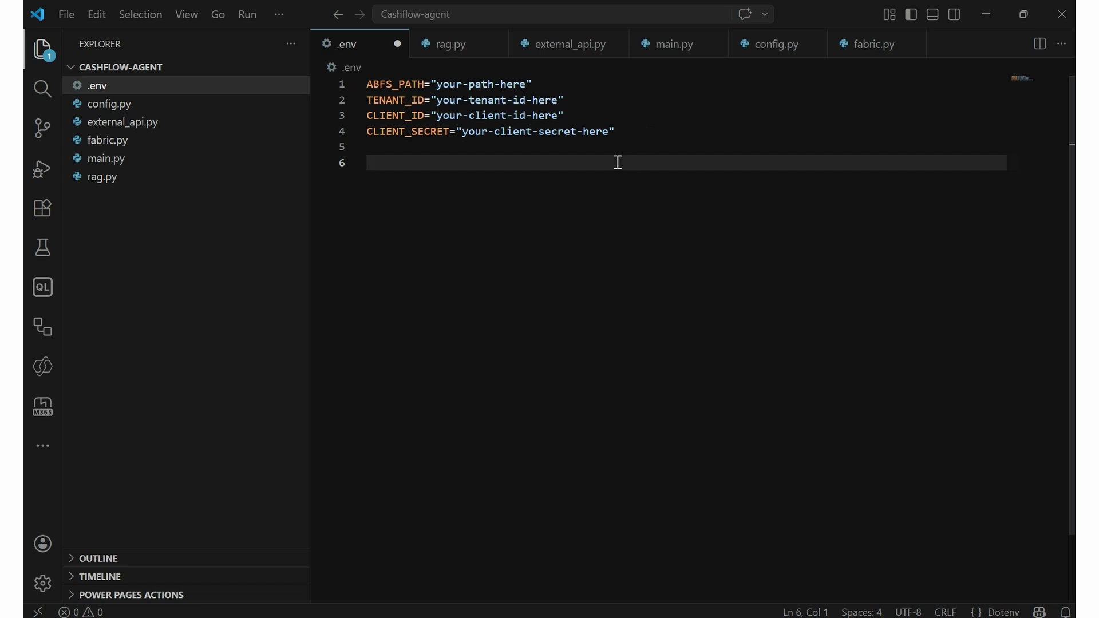
key(ctrl+v)
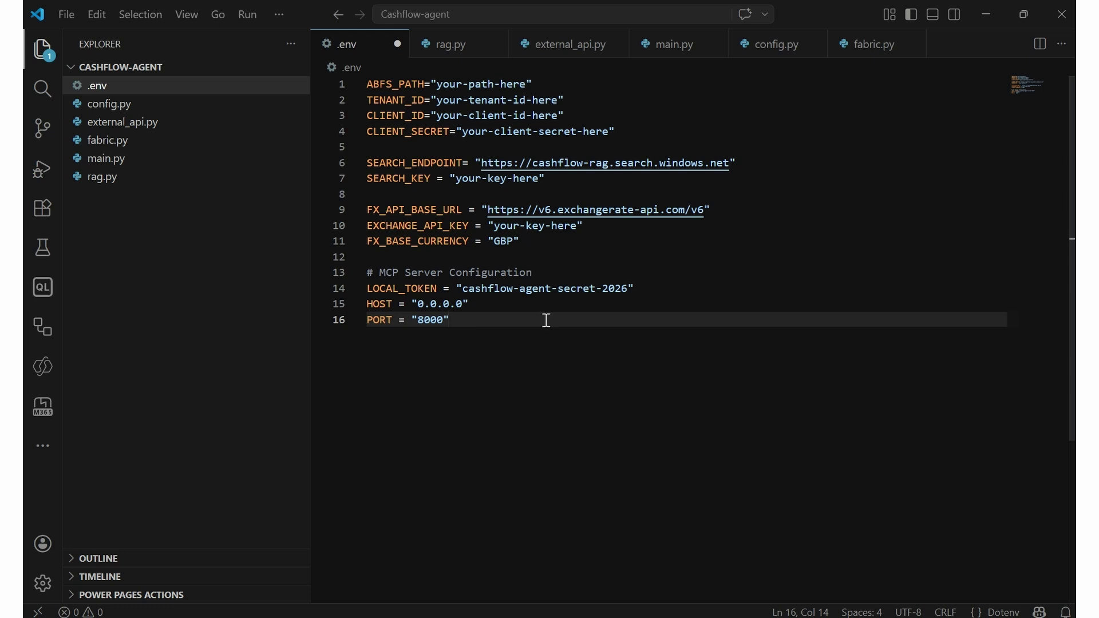
click(767, 52)
key(Return)
key(Return)
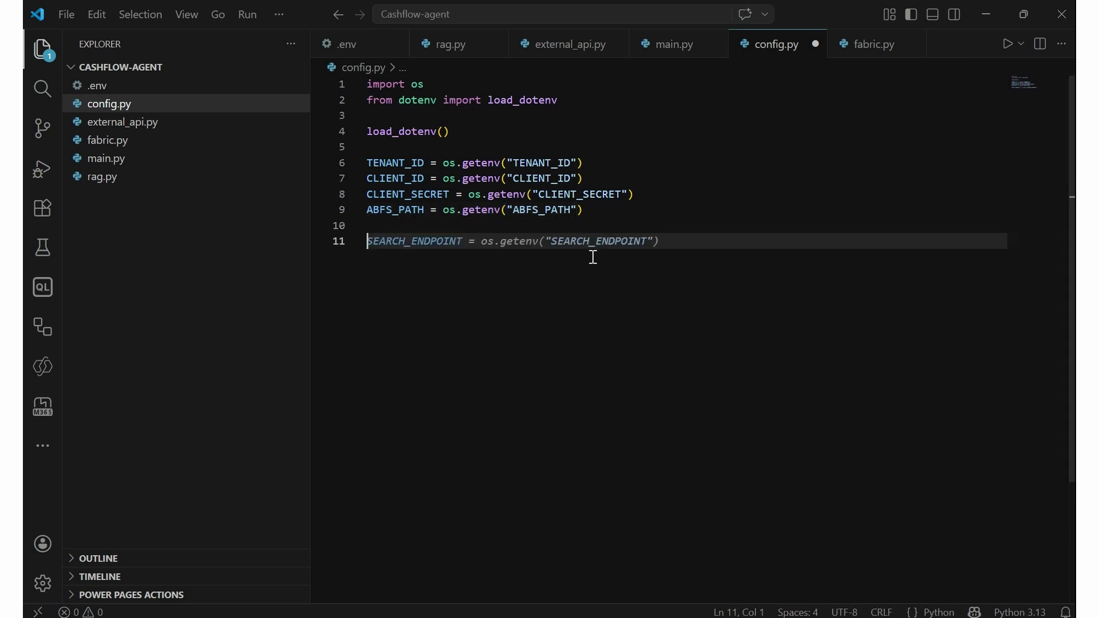
key(ctrl+v)
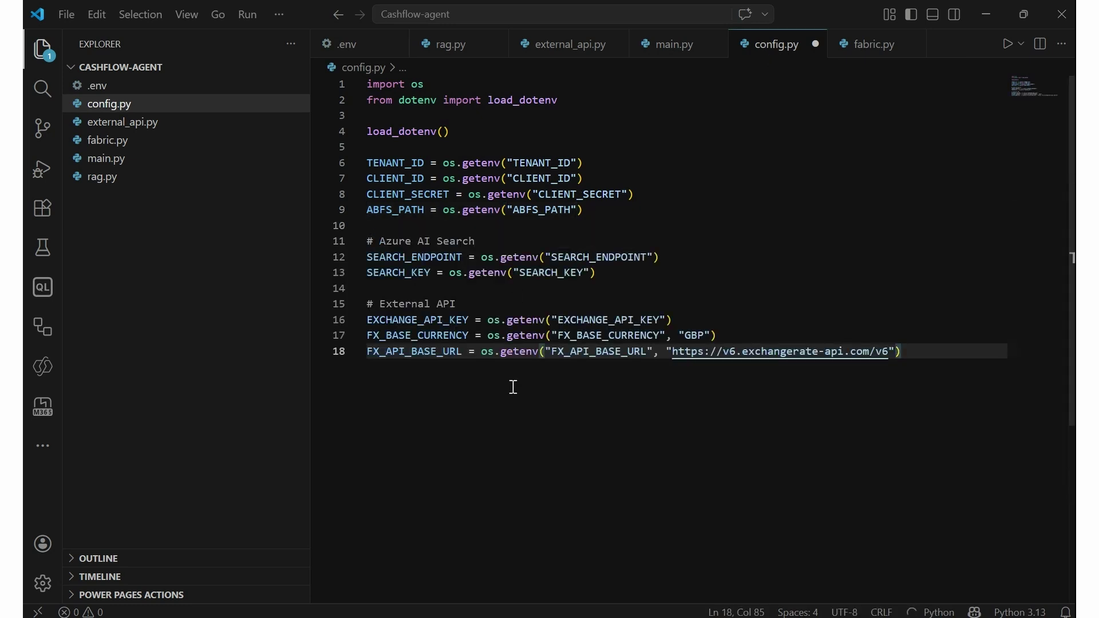
key(ctrl+s)
- Fill external_api.py with the get_fx_rate function, which fetches conversion rates using the config values and defaults target_currency to USD
click(552, 52)
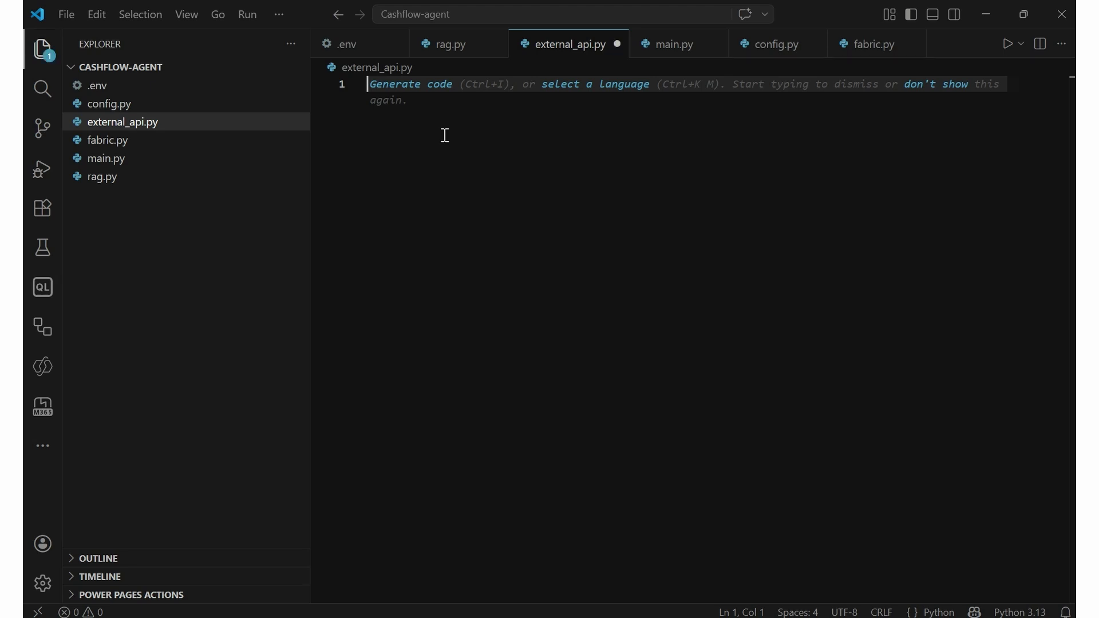
key(ctrl+v)
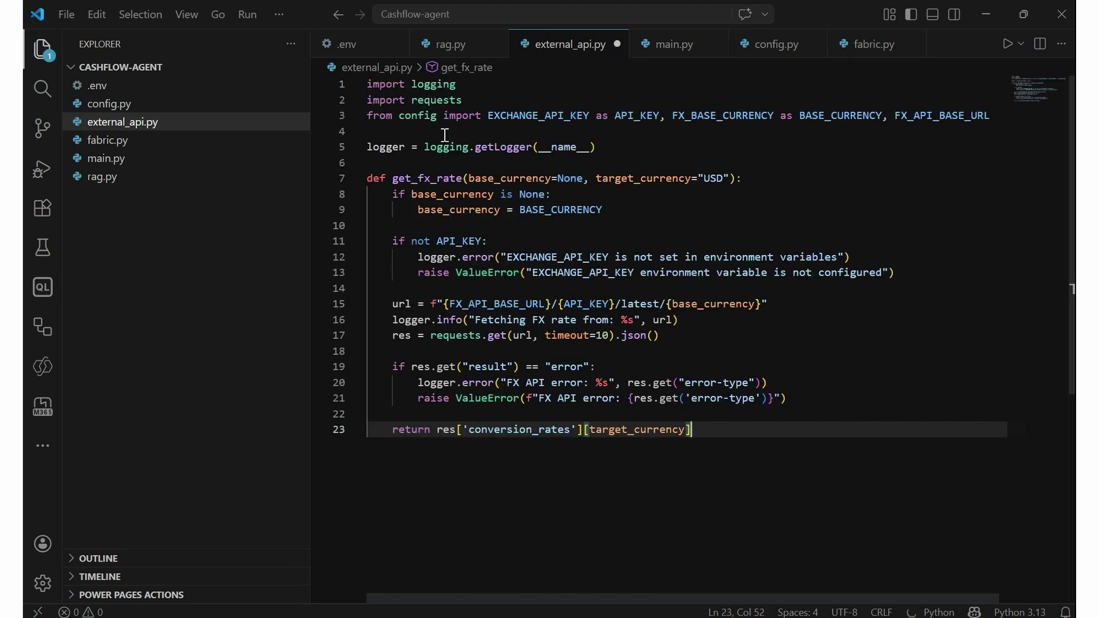
- Examine external_api.py's config imports, get_fx_rate parameters, API key check, request URL, logging, error handling and returned conversion rate
drag(475, 115, 480, 143)
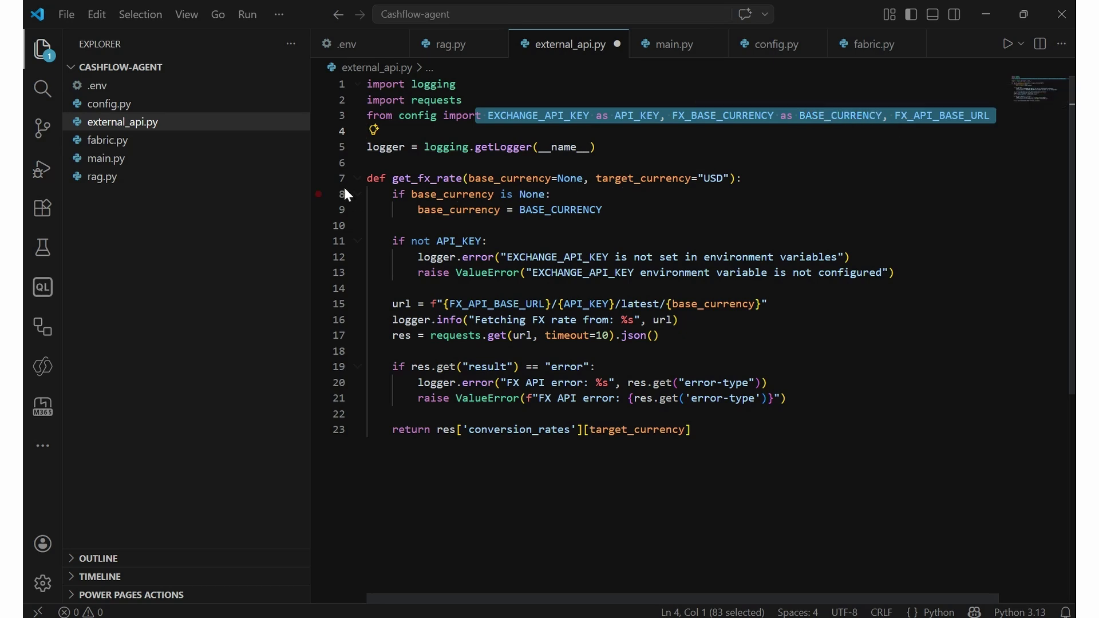
drag(405, 178, 615, 178)
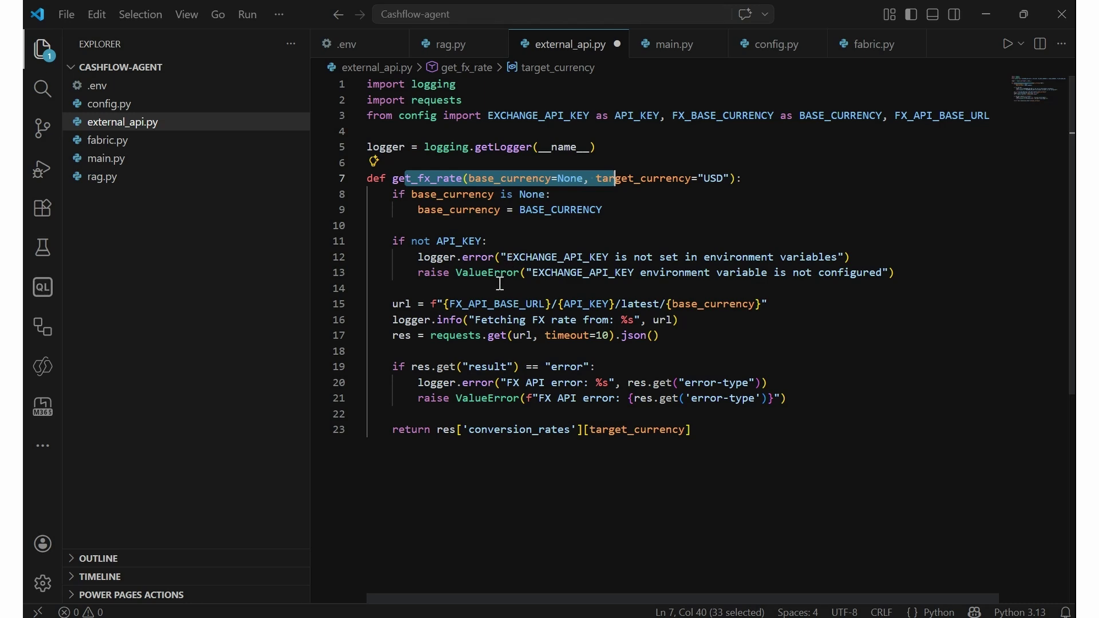
drag(437, 241, 548, 259)
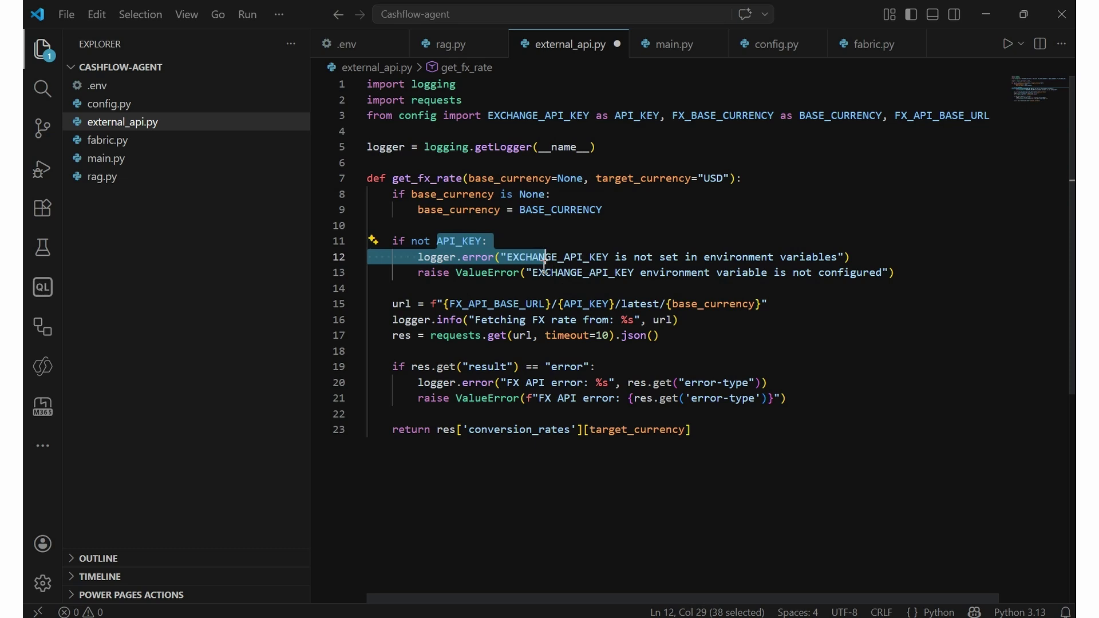
click(501, 307)
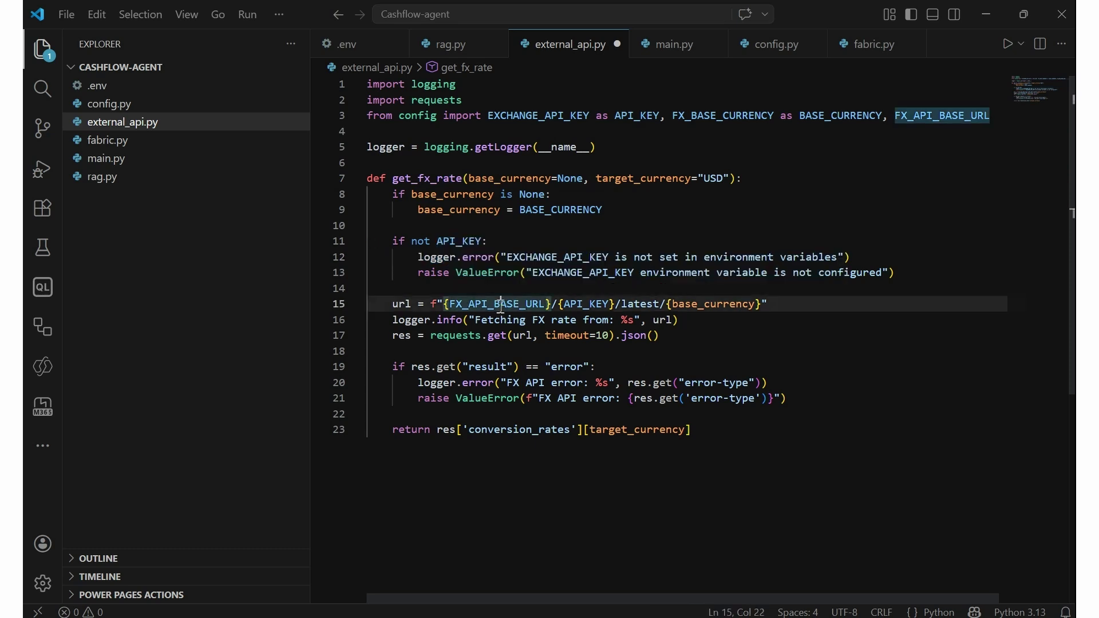
click(502, 335)
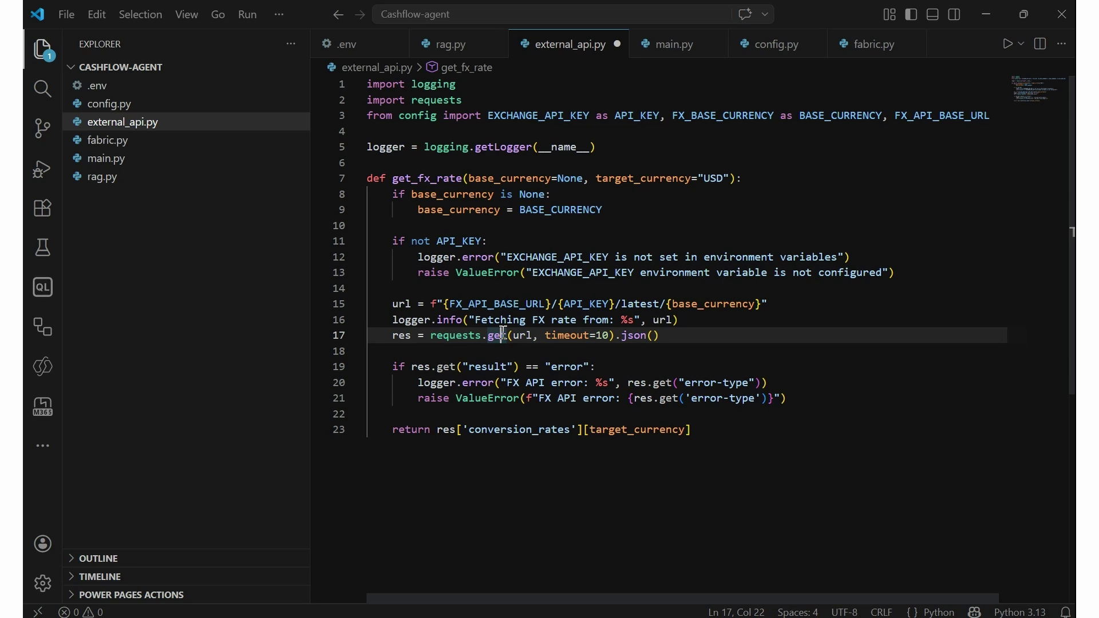
drag(502, 336, 595, 337)
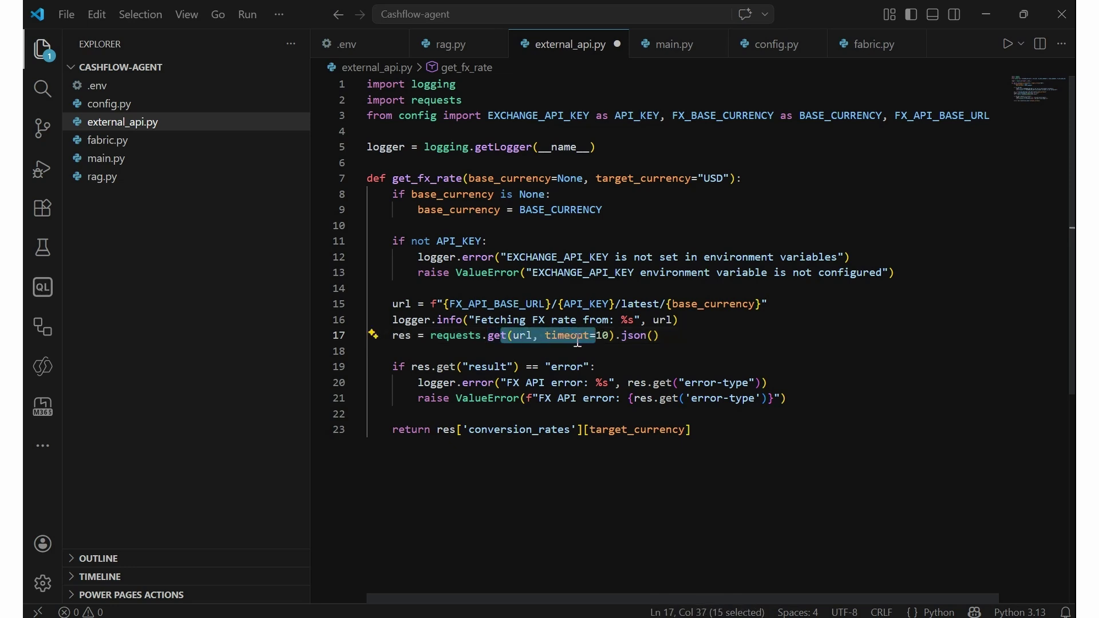
drag(494, 320, 588, 319)
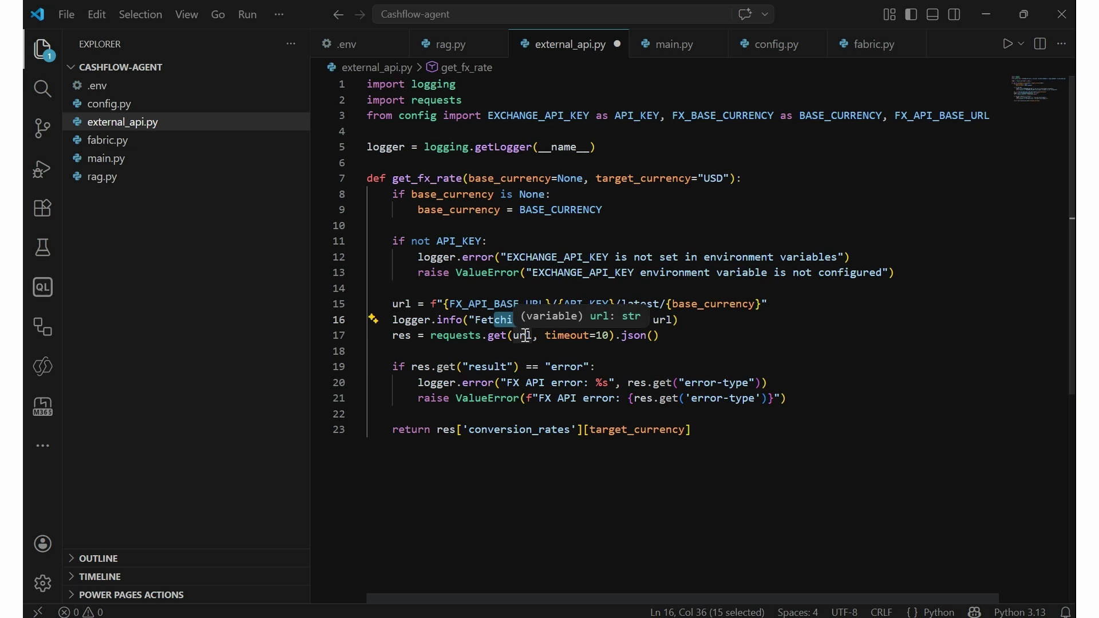
drag(480, 366, 595, 382)
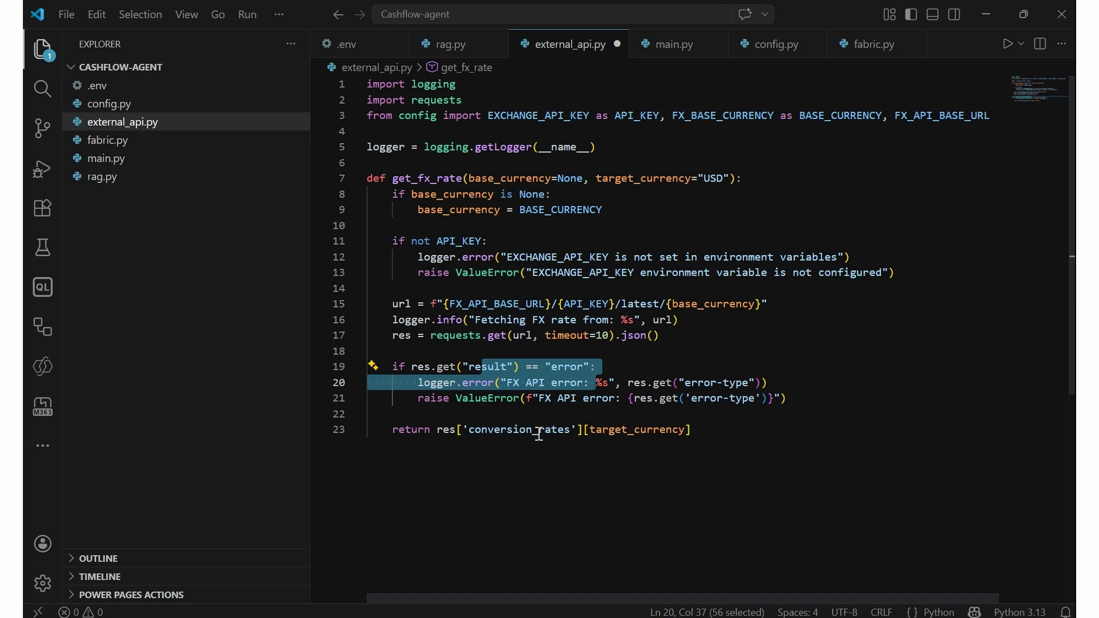
drag(539, 433, 675, 446)
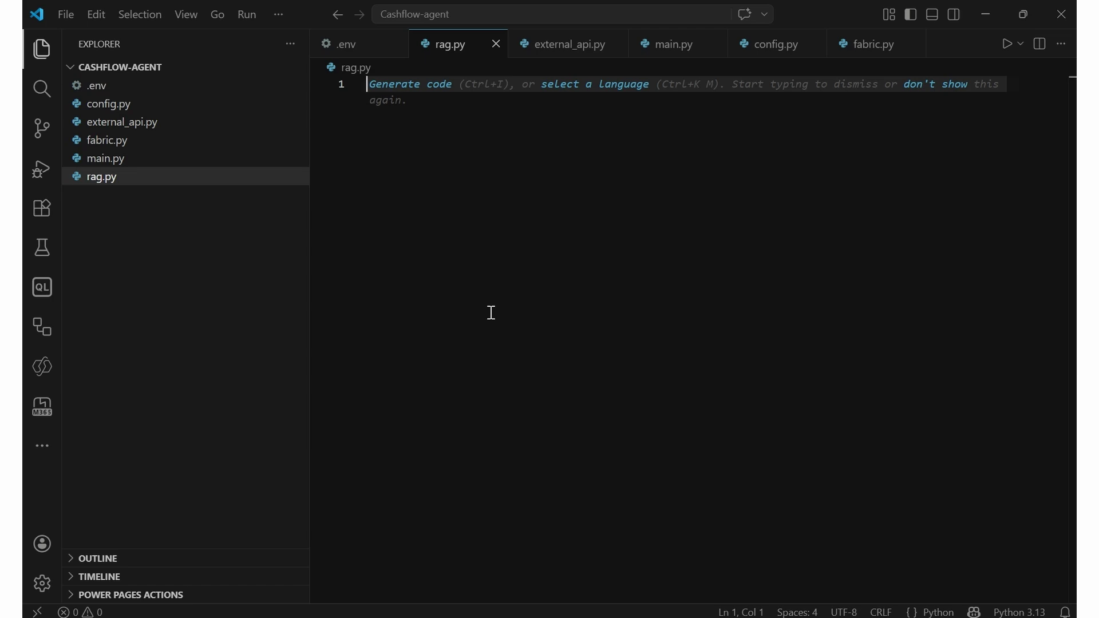
- Fill rag.py with the search_documents function, which queries the cashflow-rag index with top=3 and normalises the results, and save it
key(ctrl+v)
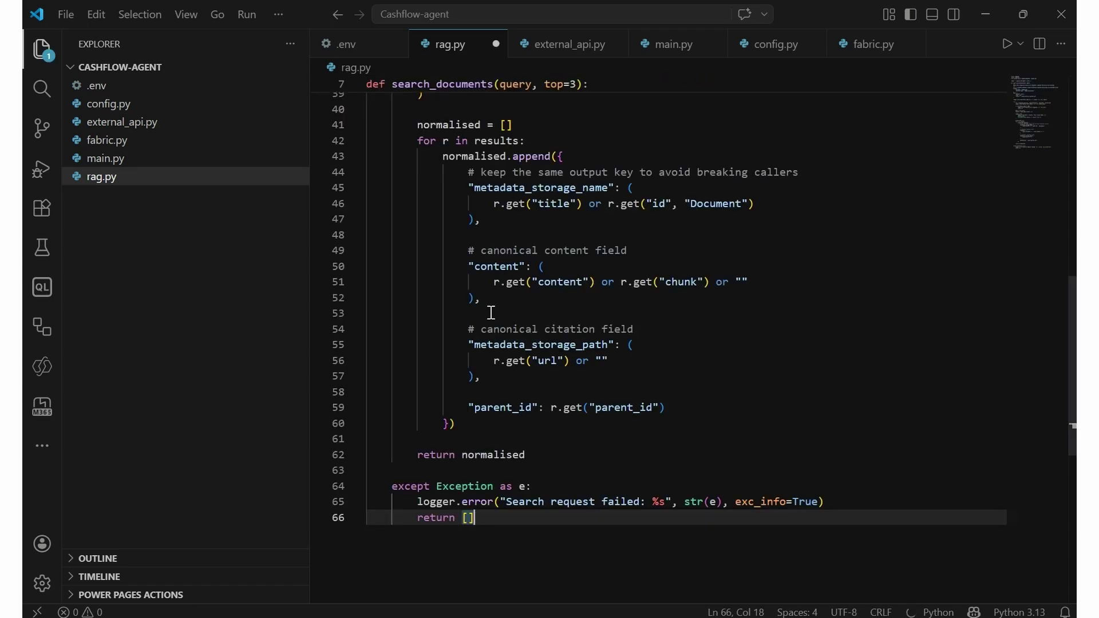
key(ctrl+s)
scroll(491, 311, up, 12)
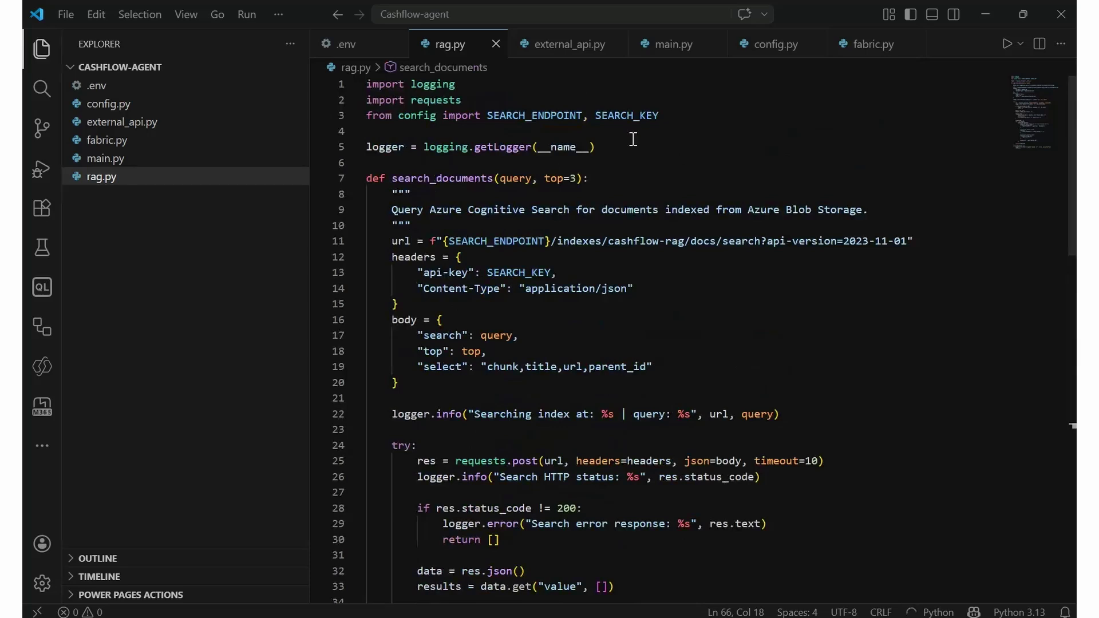
- Examine rag.py's imports, logger definition and the query and top parameters of search_documents
drag(659, 115, 366, 84)
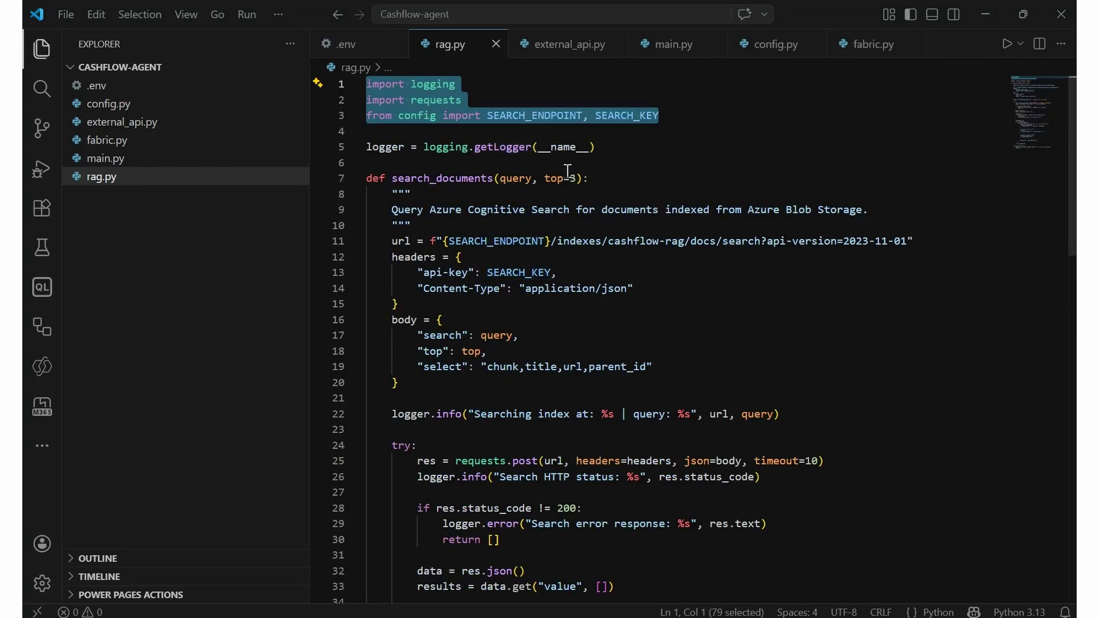
drag(595, 147, 366, 147)
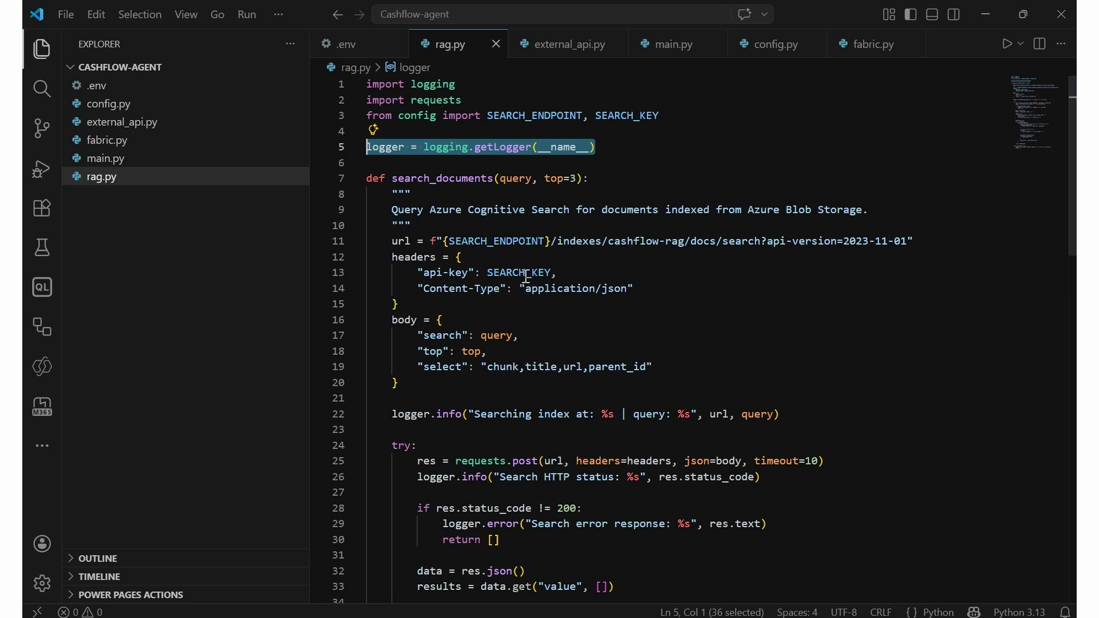
click(524, 272)
double_click(521, 180)
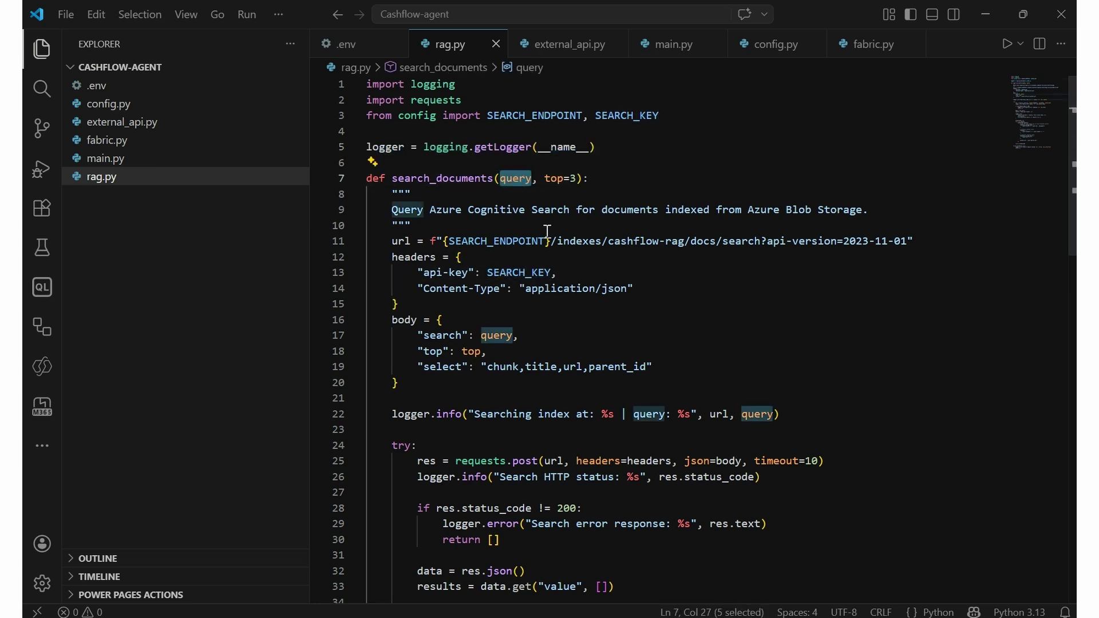
double_click(557, 178)
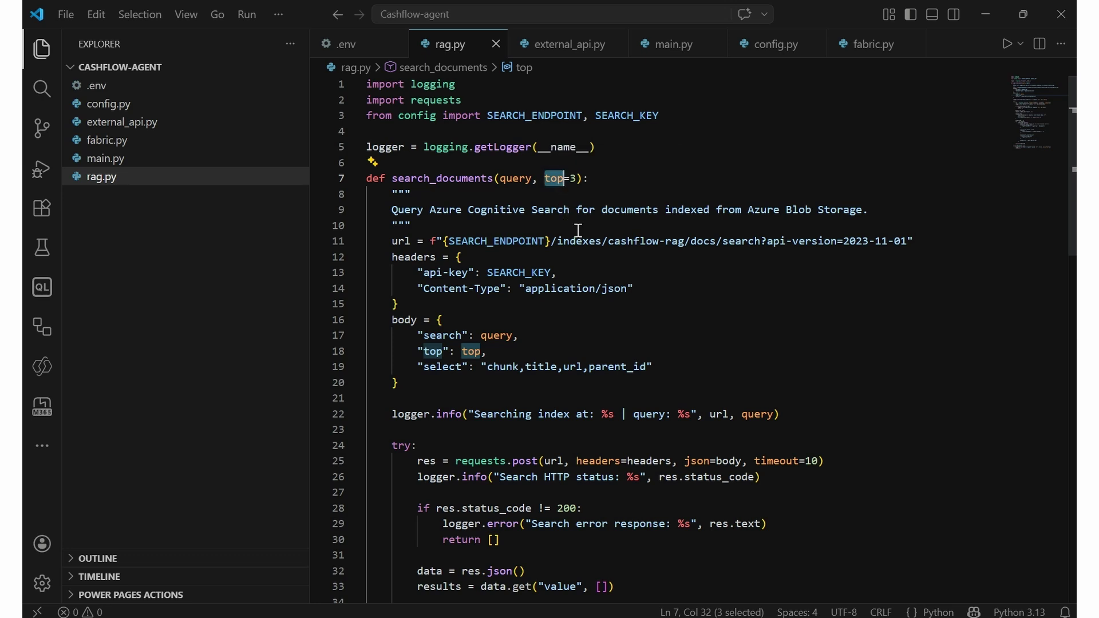
drag(545, 178, 577, 178)
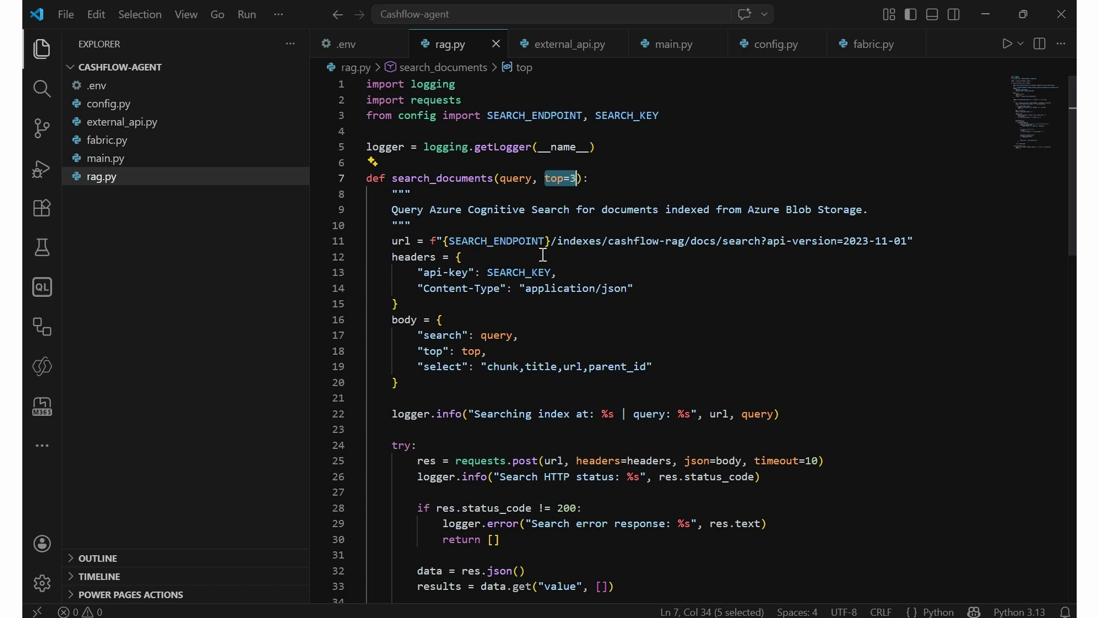
- Examine the search URL with its cashflow-rag index name and API version, plus the request headers and body in search_documents
scroll(542, 255, down, 1)
drag(393, 200, 918, 199)
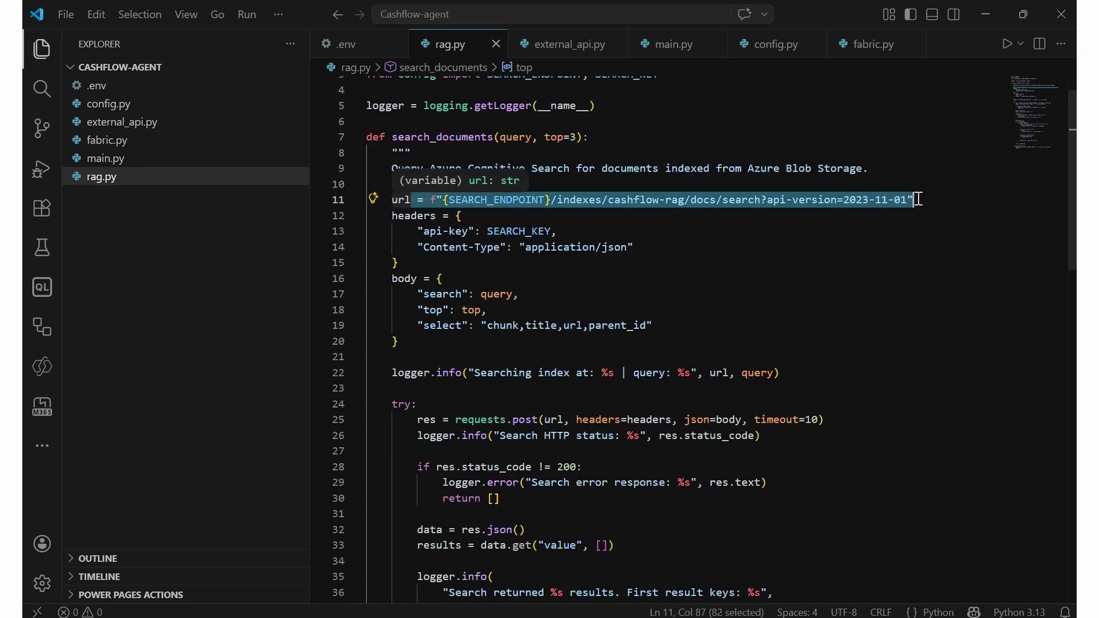
click(668, 199)
drag(607, 200, 679, 195)
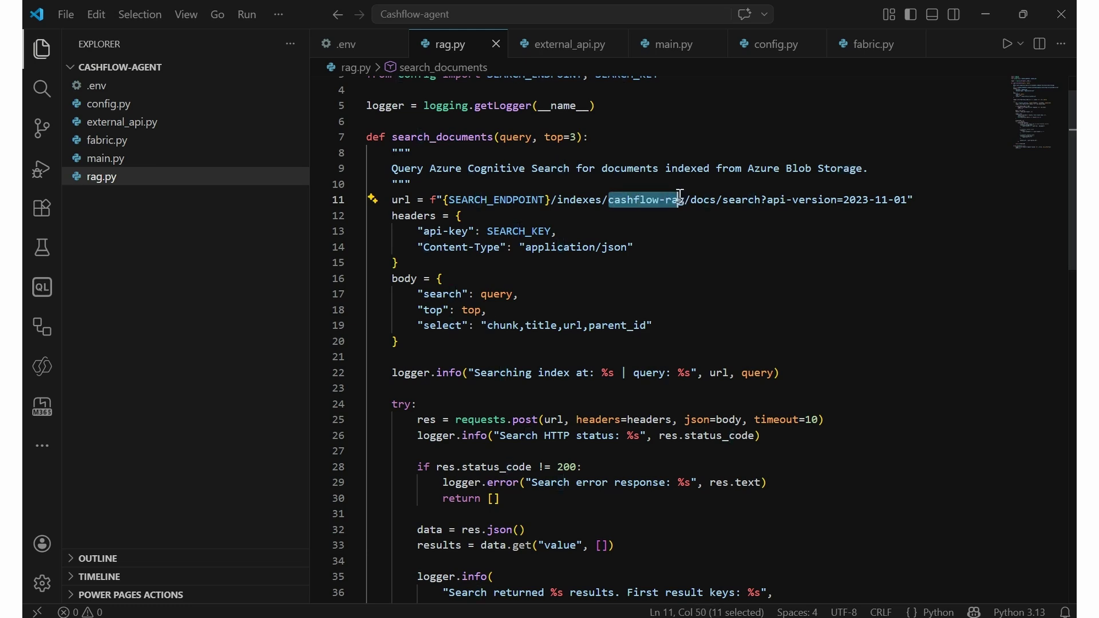
drag(806, 200, 908, 200)
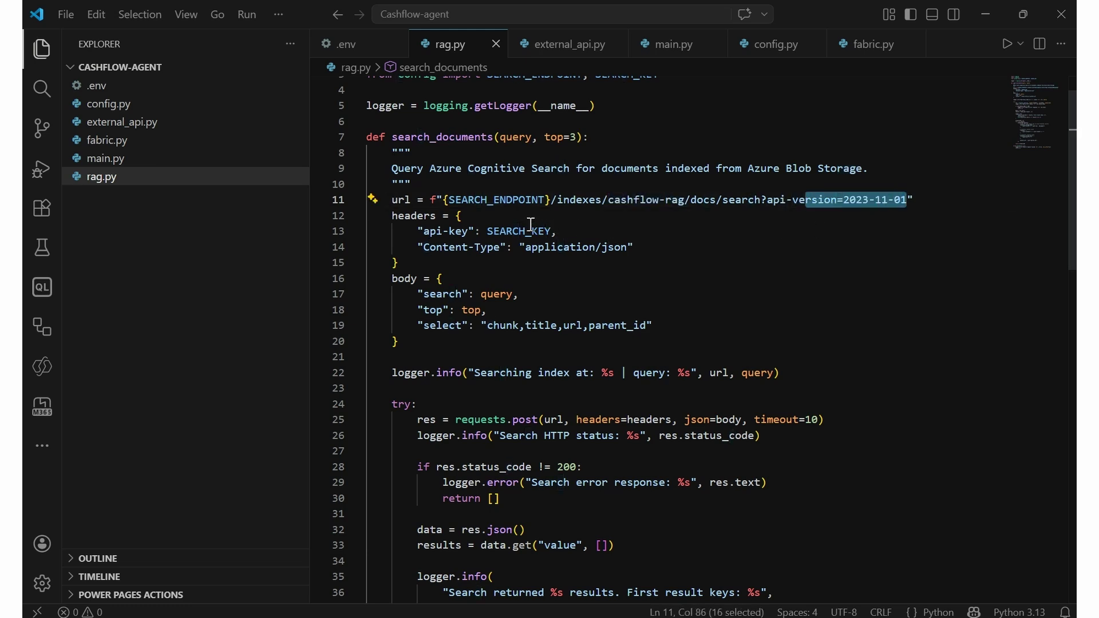
scroll(530, 224, down, 1)
drag(392, 174, 420, 221)
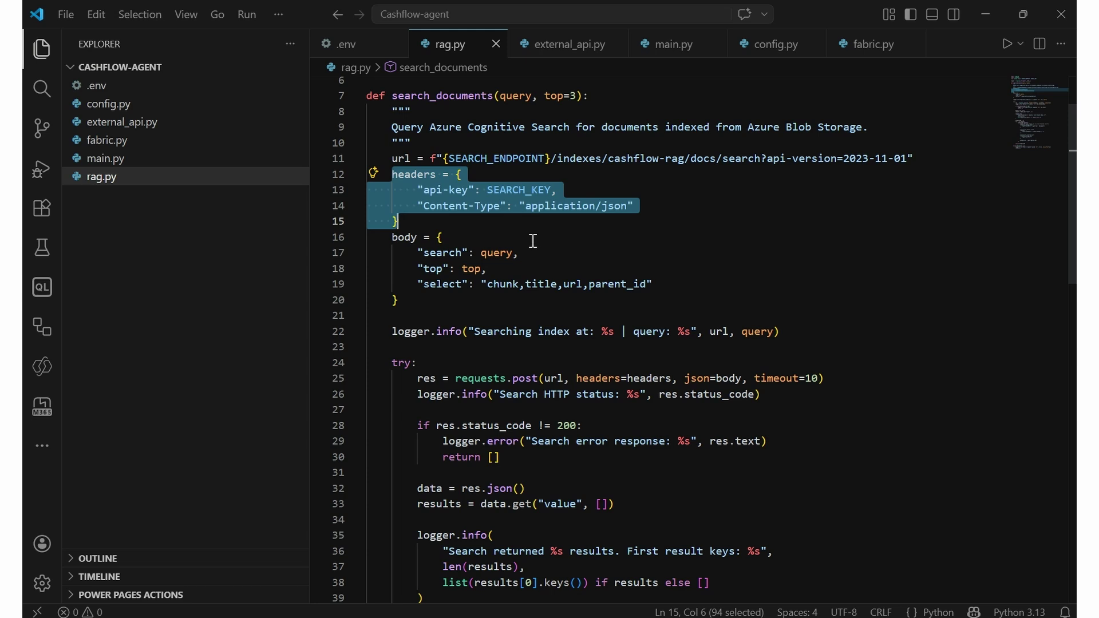
drag(391, 237, 422, 302)
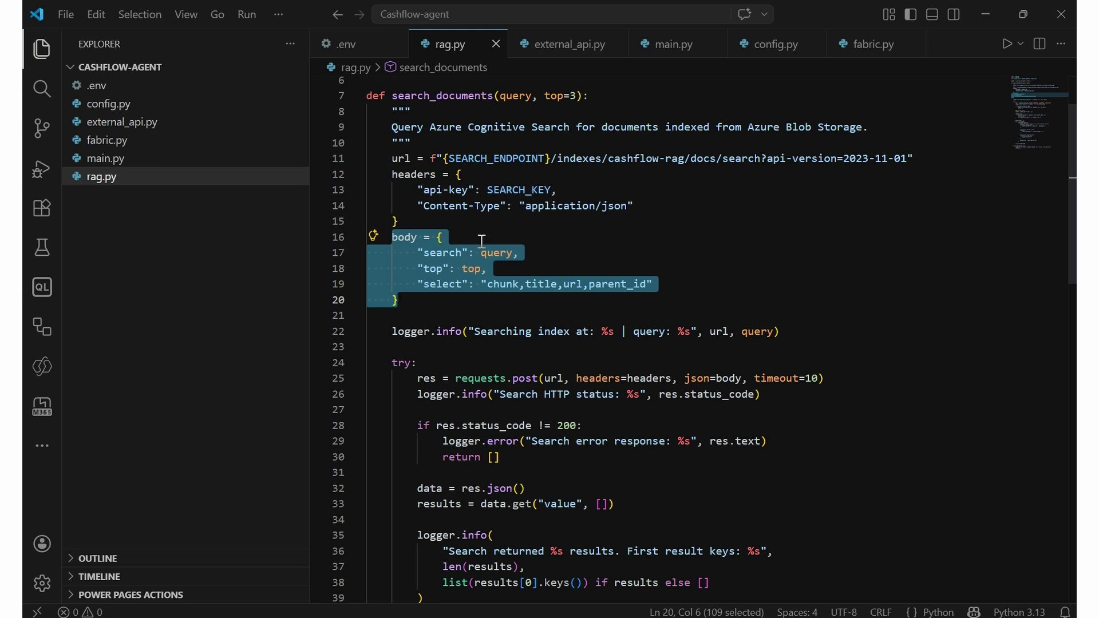
click(445, 298)
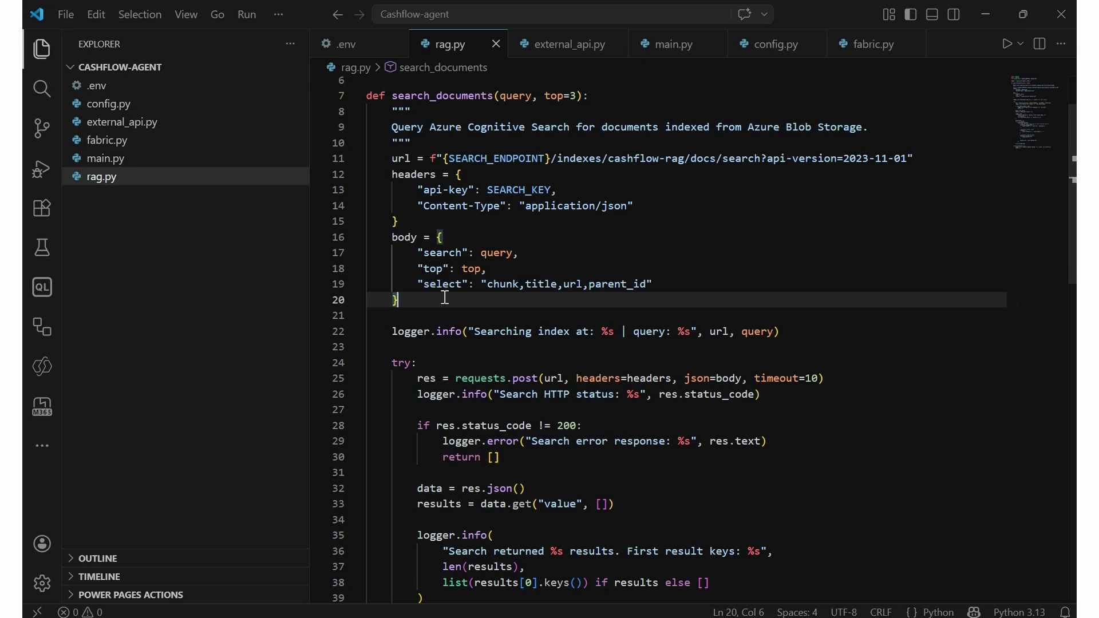
scroll(445, 298, down, 1)
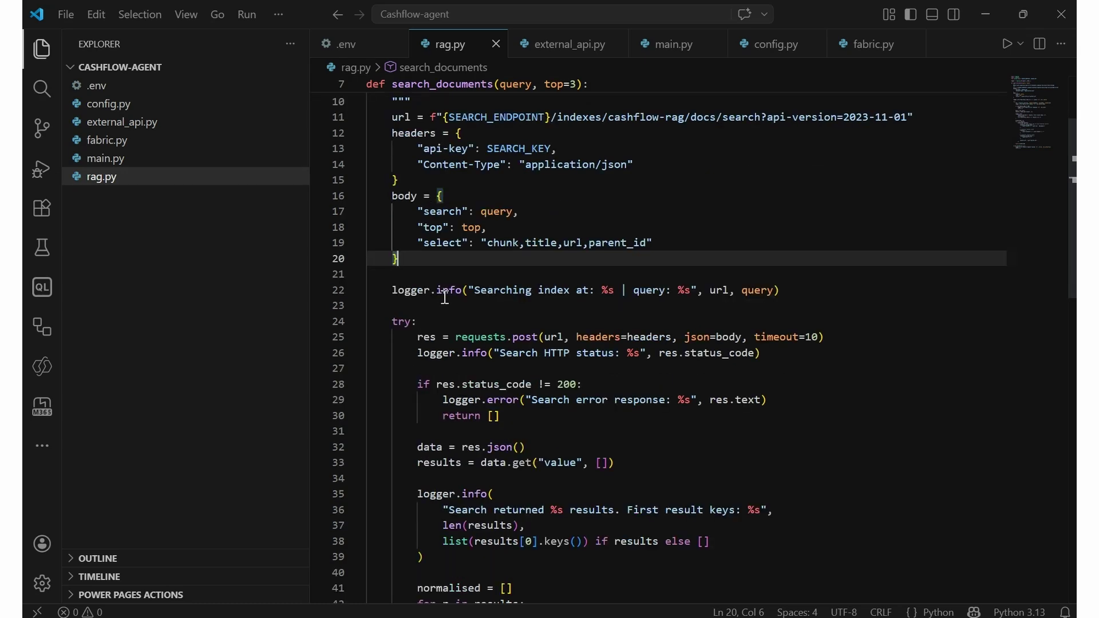
scroll(445, 299, down, 1)
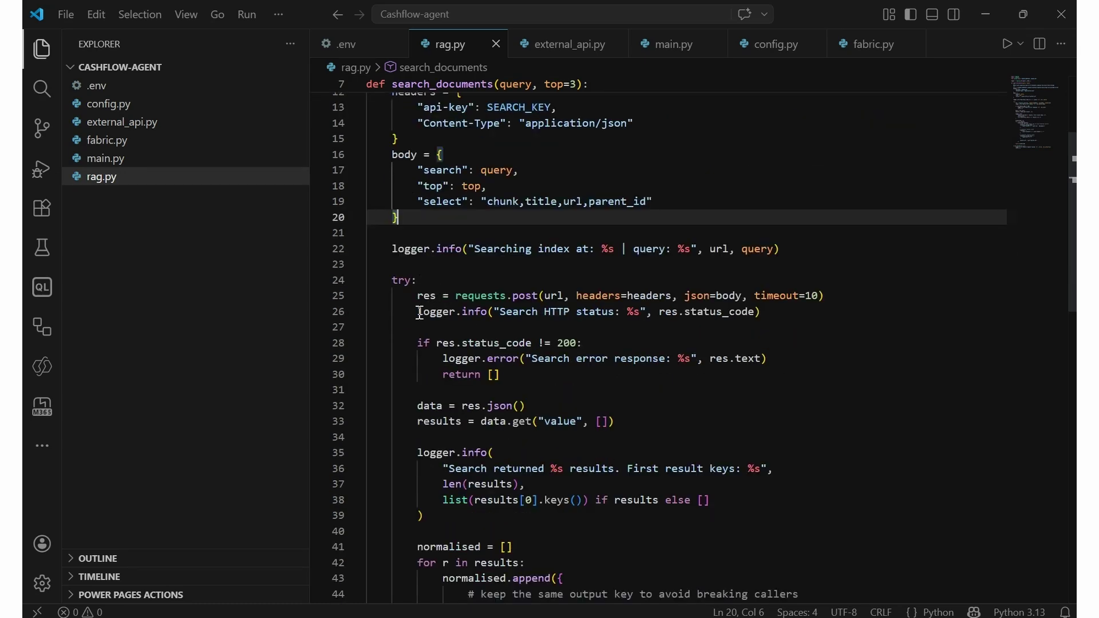
- Examine the requests.post call and its timeout, the non-200 status check, and the extraction and logging of results in rag.py
click(417, 295)
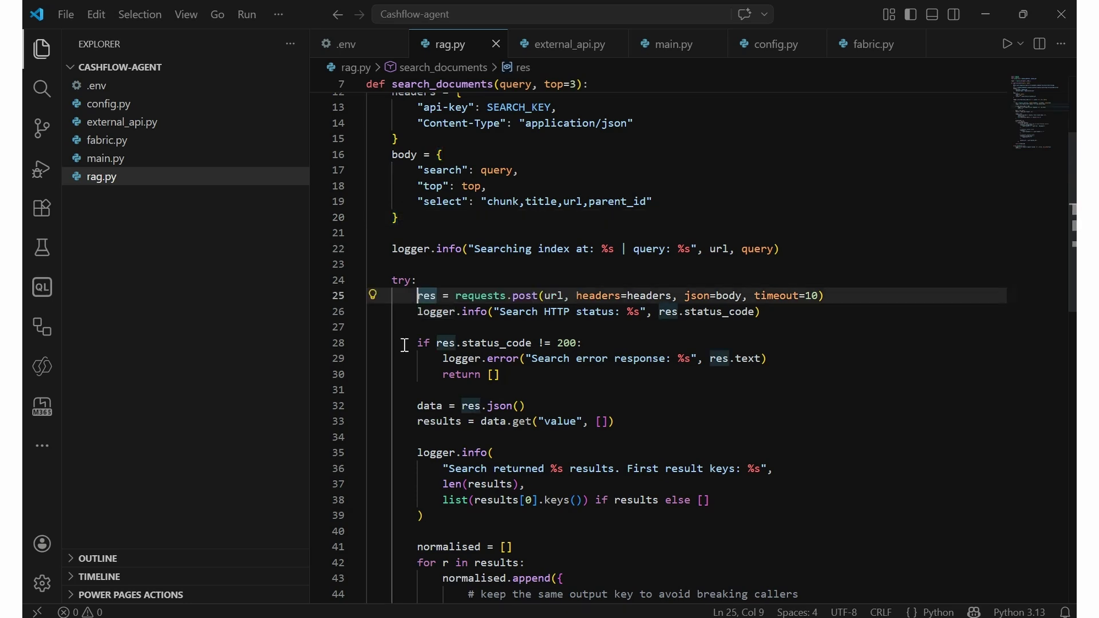
drag(418, 295, 635, 296)
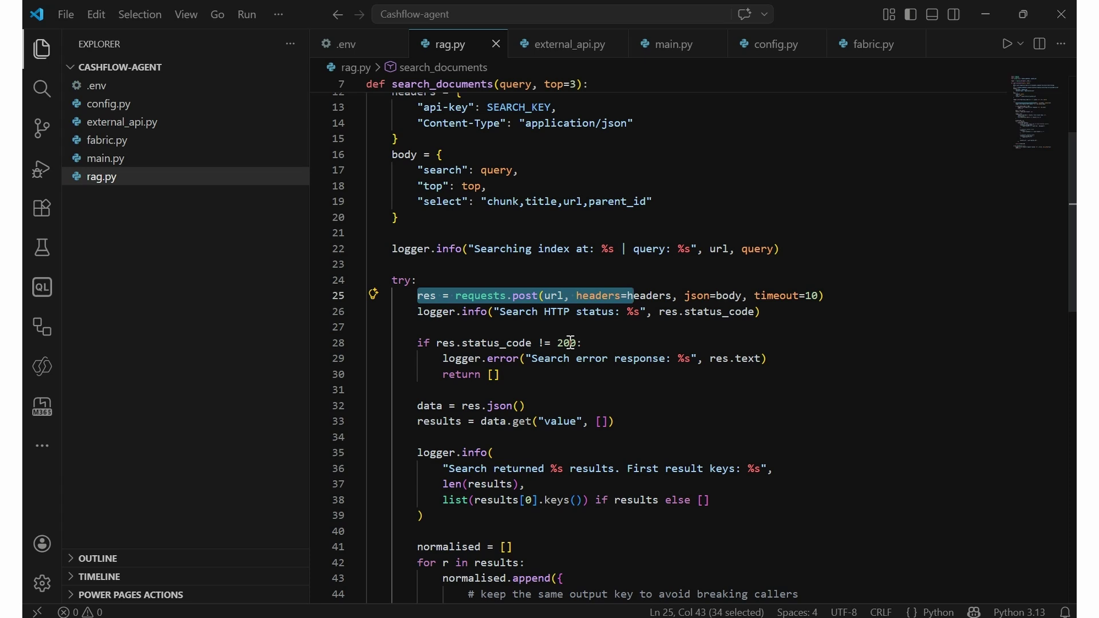
double_click(774, 296)
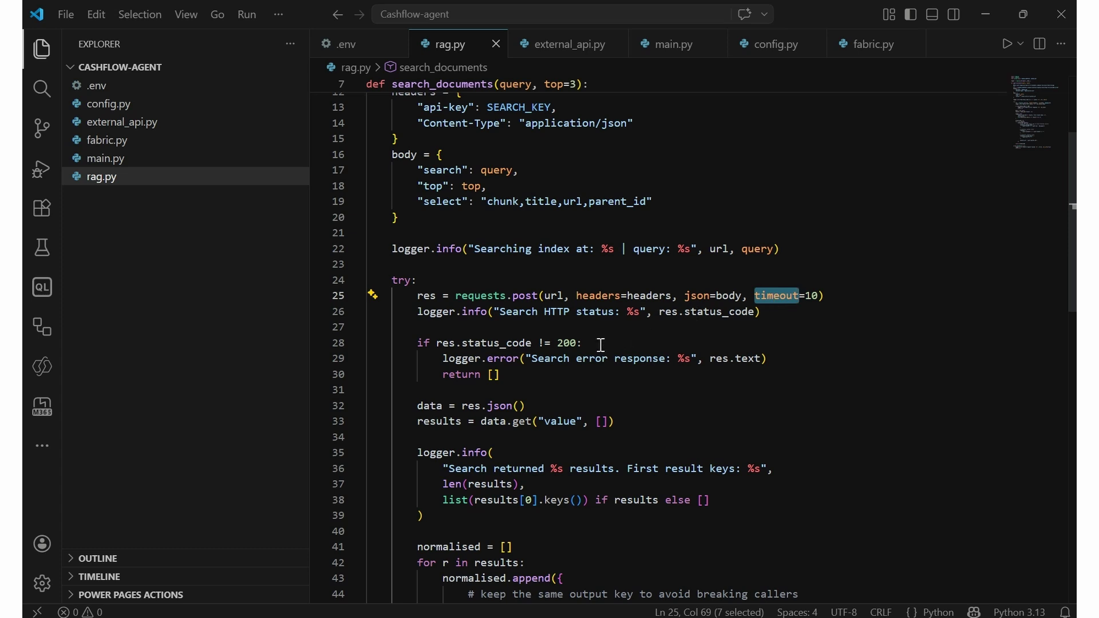
drag(417, 342, 522, 378)
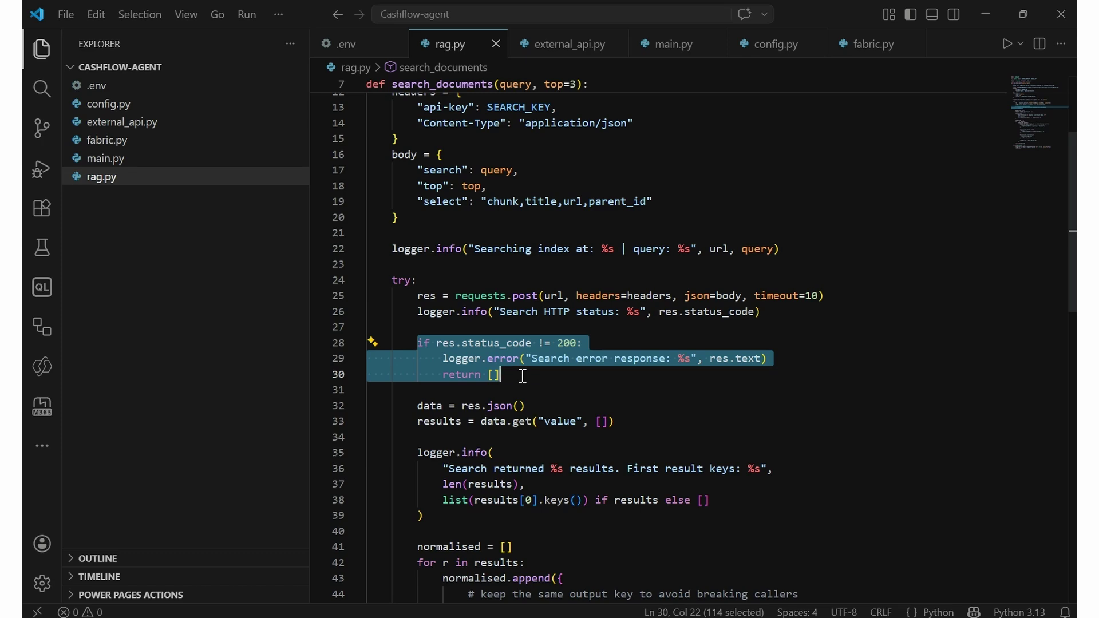
scroll(460, 369, down, 1)
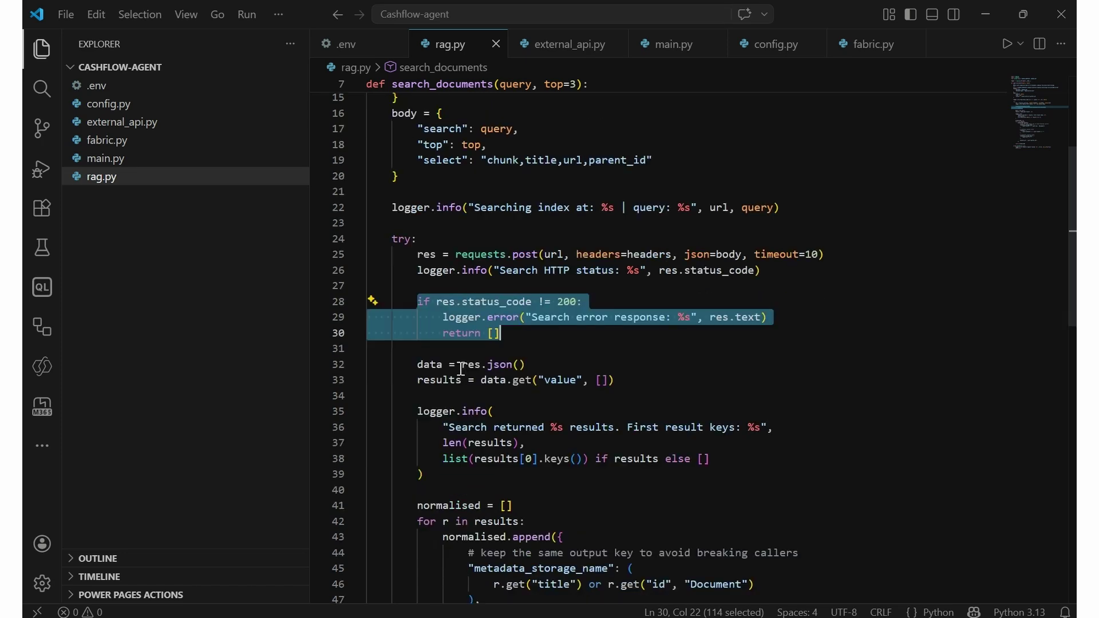
scroll(460, 369, down, 1)
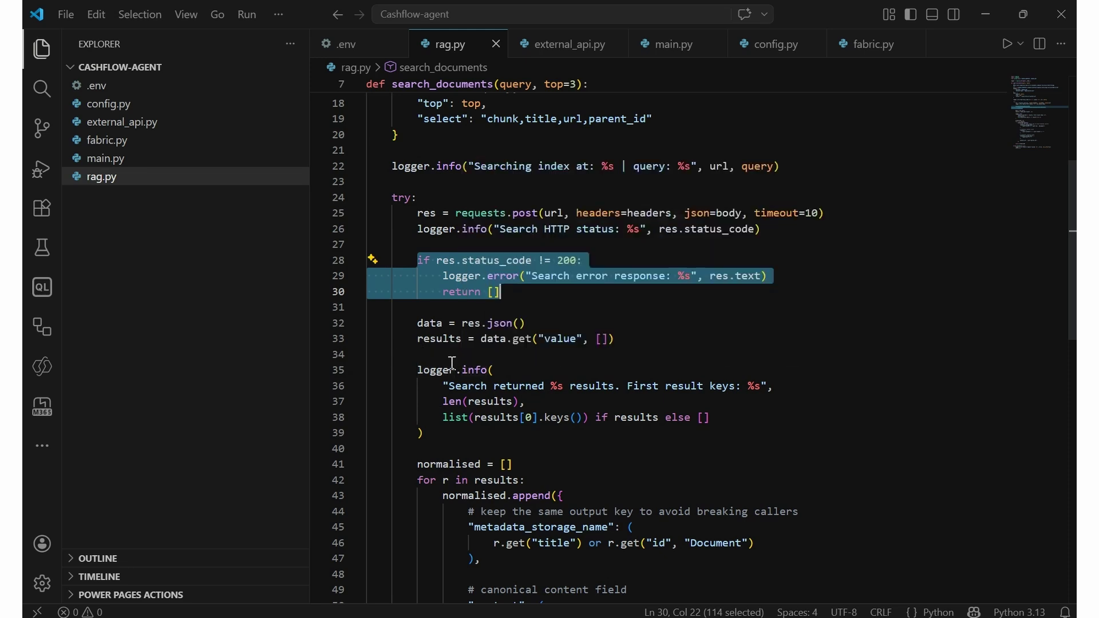
click(449, 369)
drag(422, 339, 615, 339)
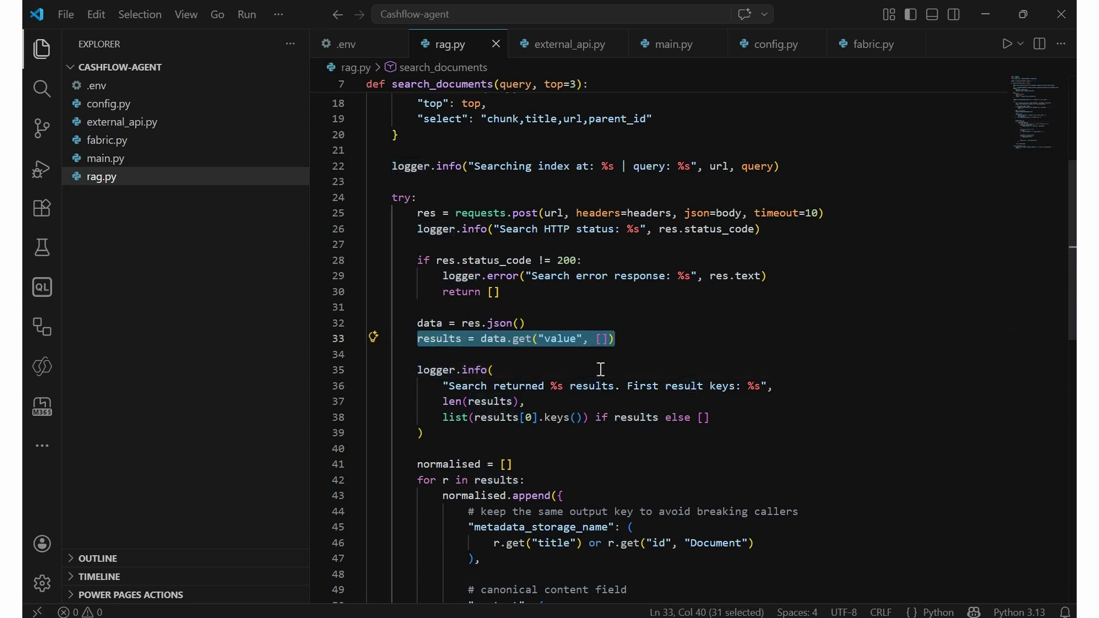
click(548, 385)
scroll(548, 385, down, 4)
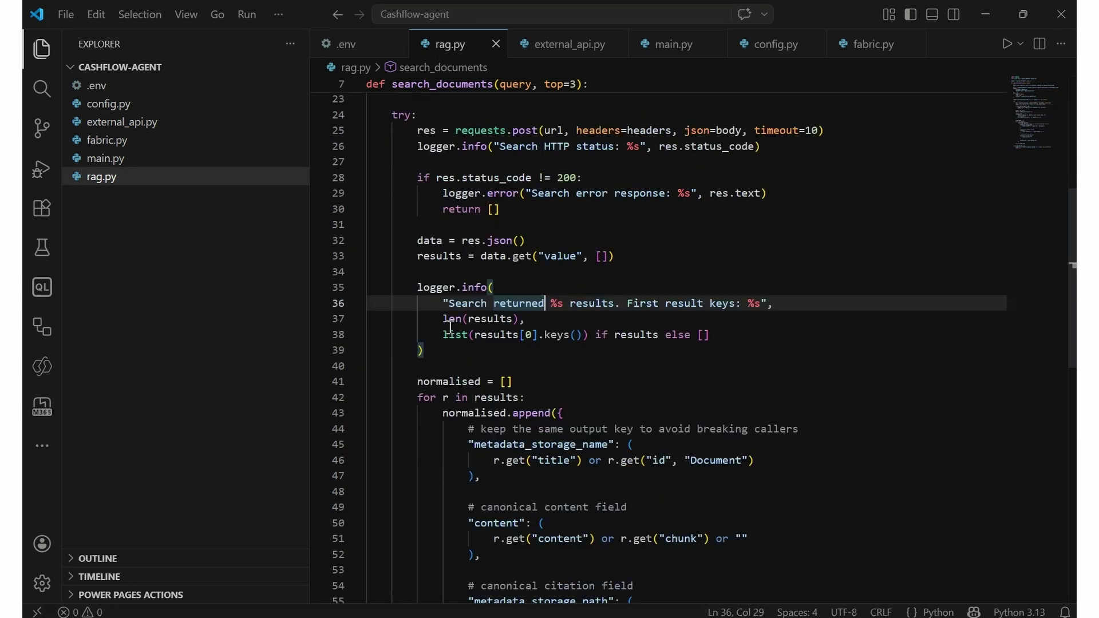
- Examine the loop that normalises each result's name, content, path and parent_id fields, the return statement and the exception handling in rag.py
drag(418, 299, 590, 579)
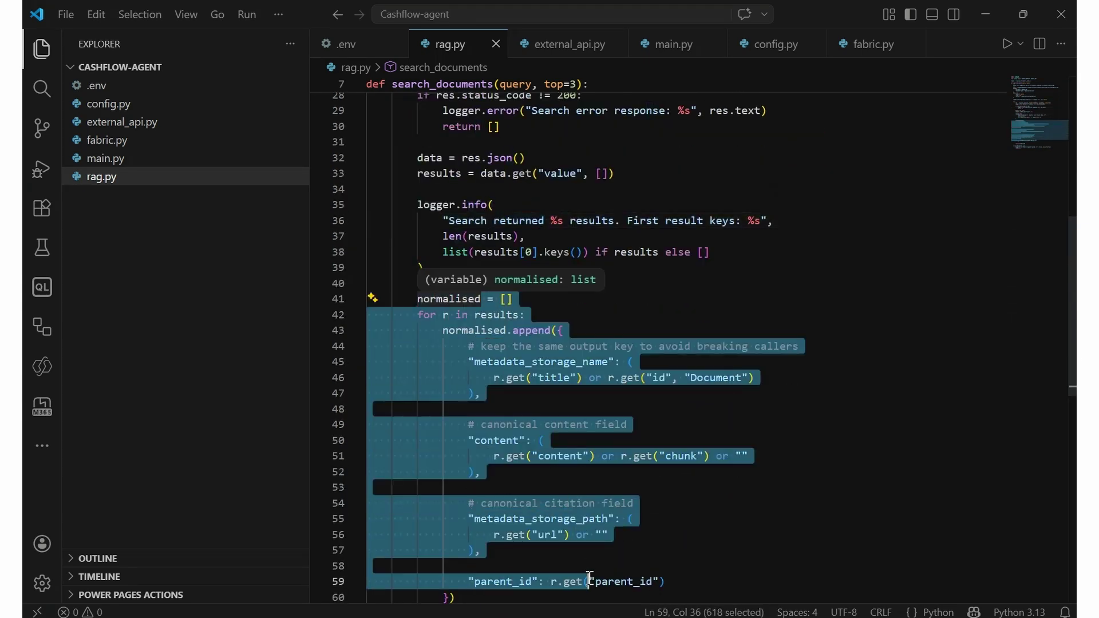
scroll(582, 496, down, 1)
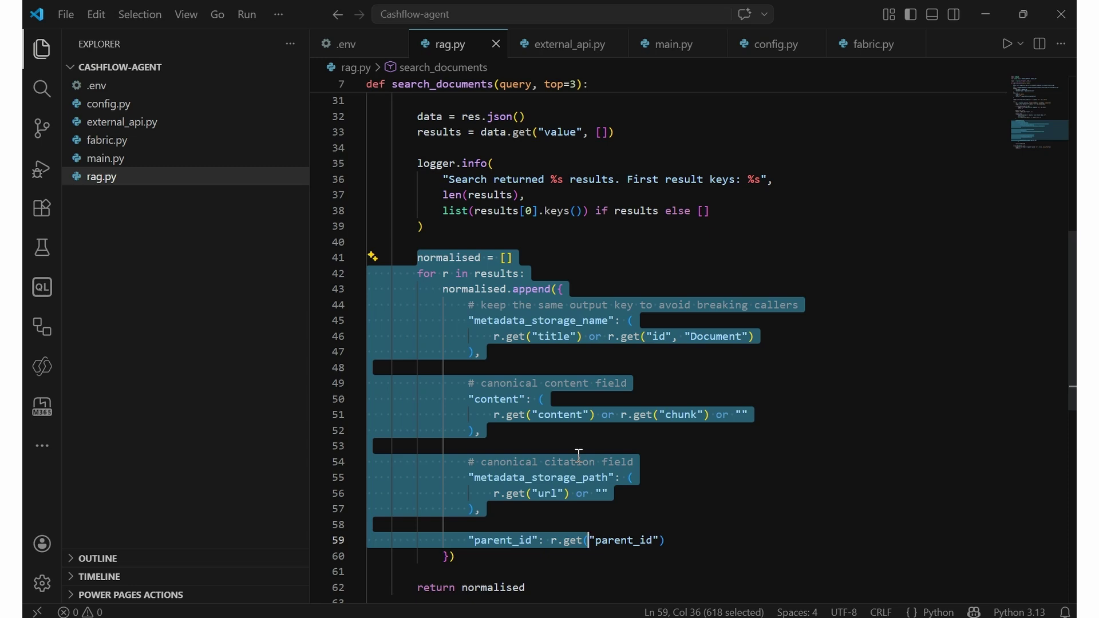
scroll(579, 455, down, 1)
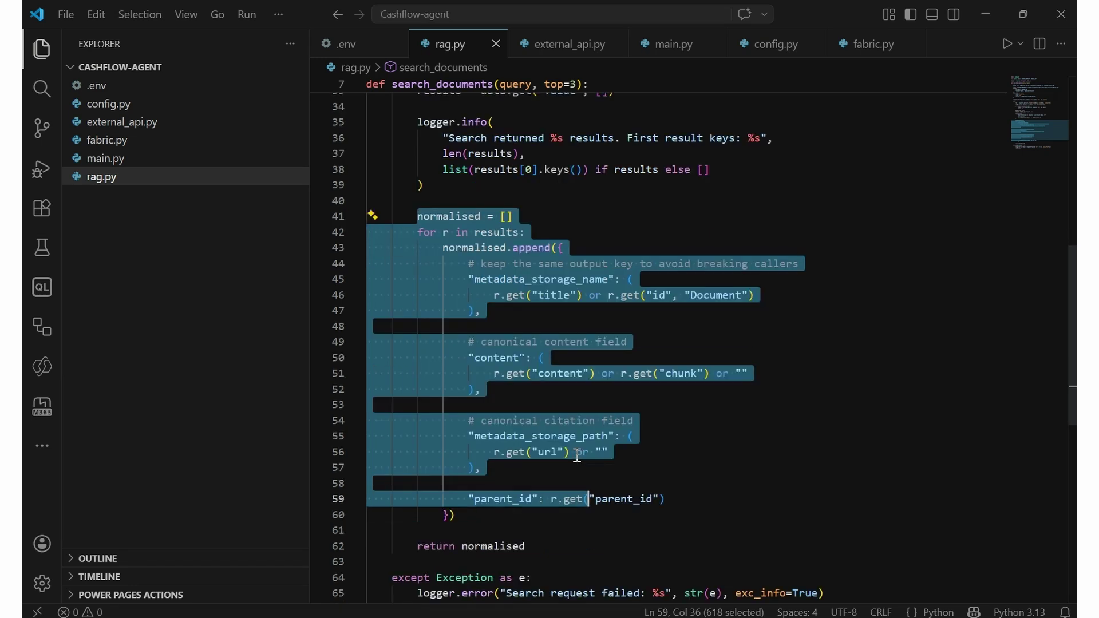
click(503, 392)
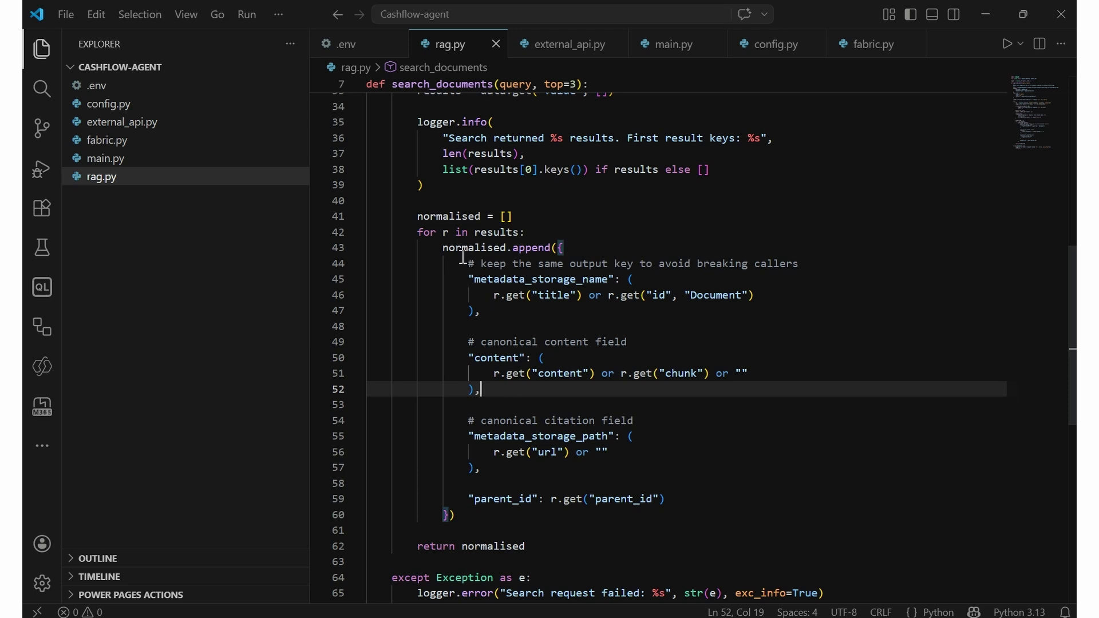
drag(463, 258, 537, 464)
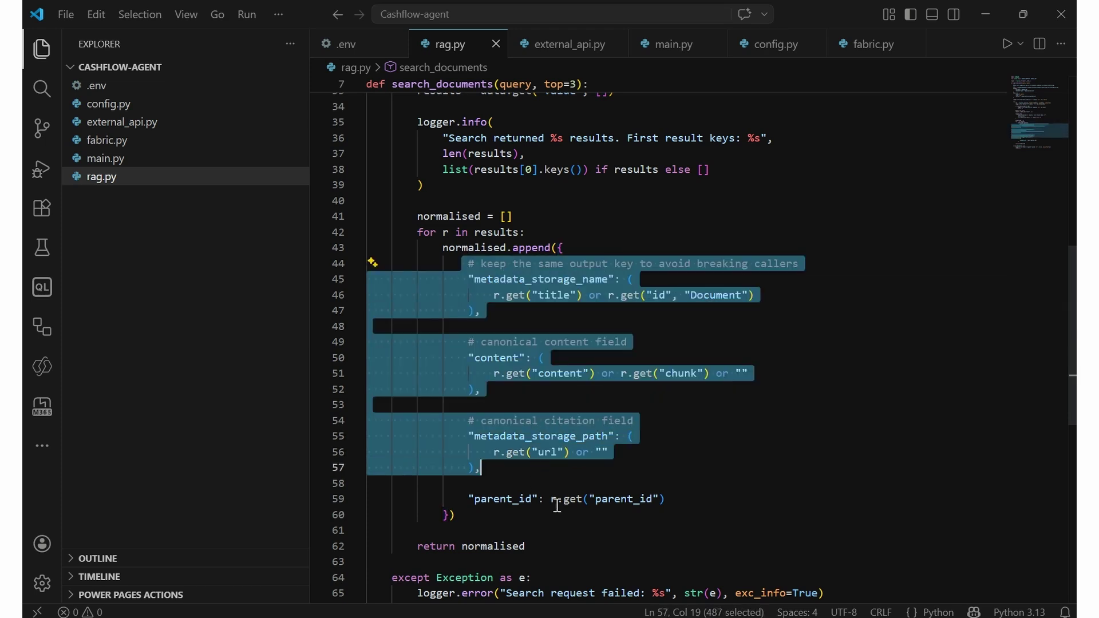
drag(695, 500, 464, 266)
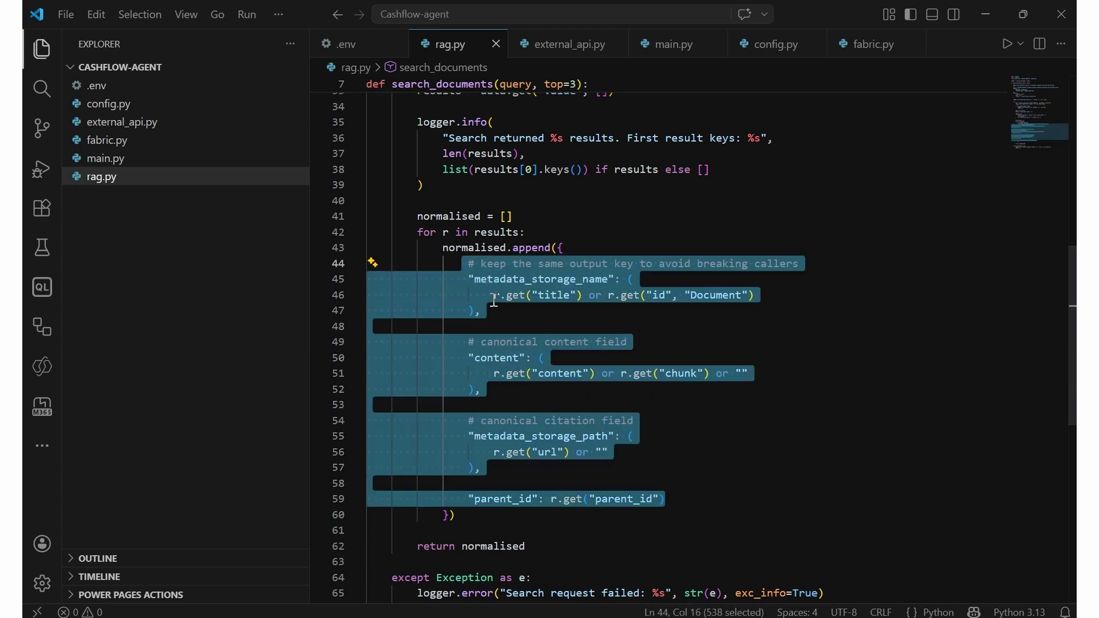
click(532, 322)
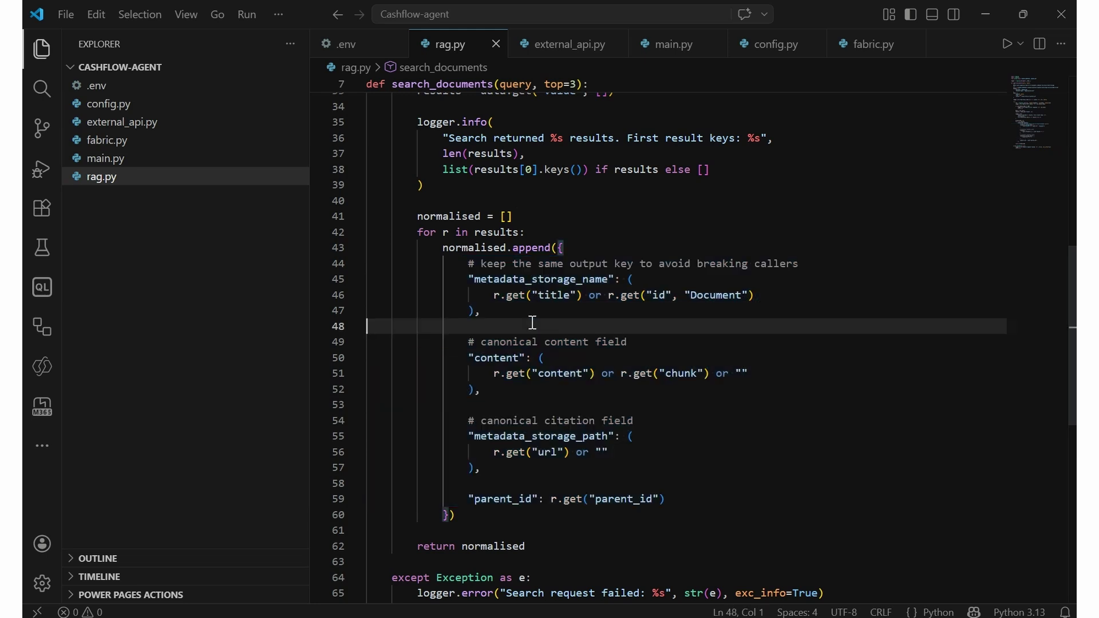
scroll(532, 323, down, 1)
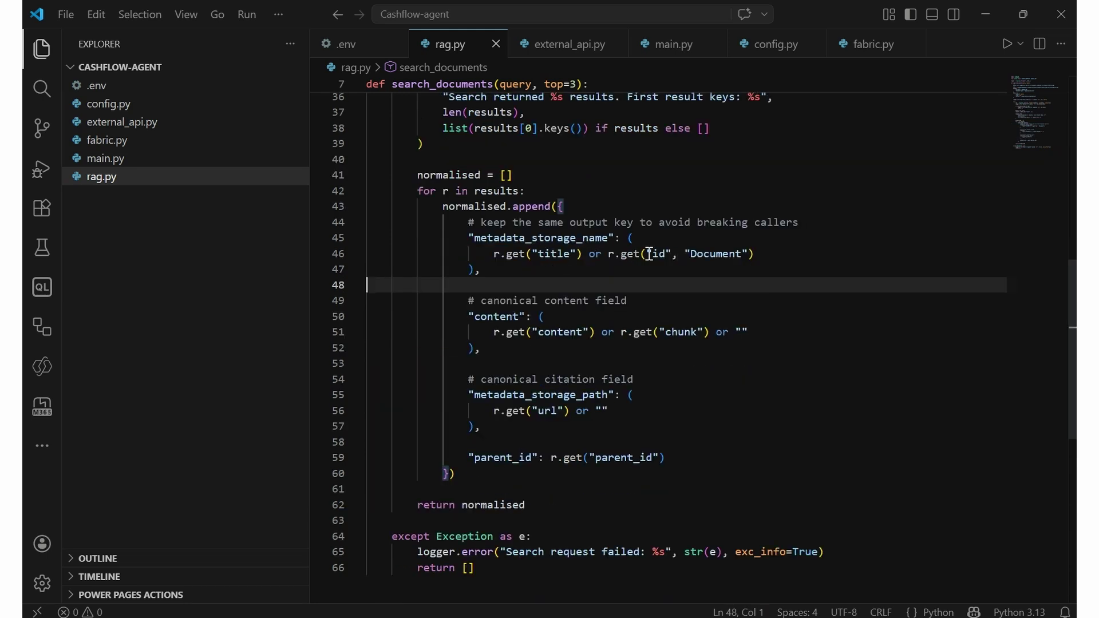
drag(590, 253, 755, 254)
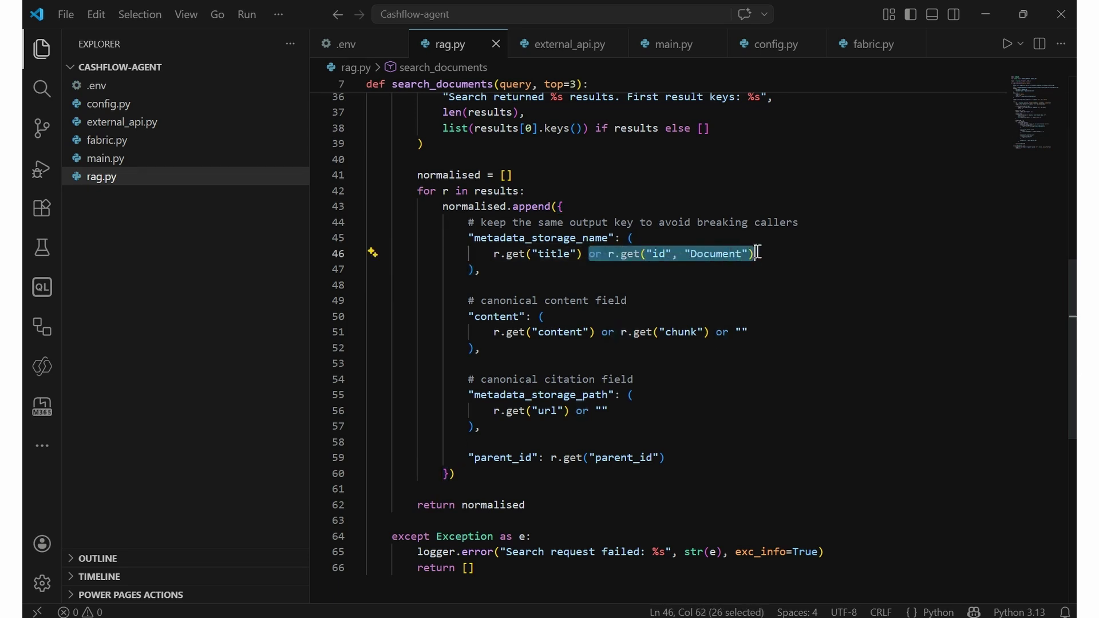
double_click(563, 255)
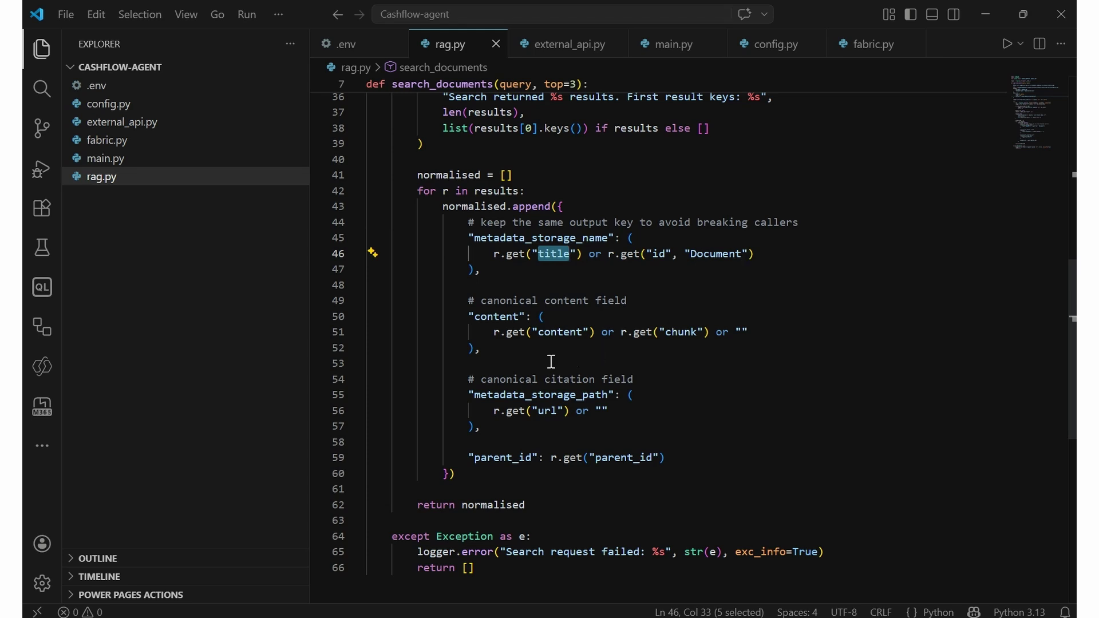
scroll(551, 361, down, 2)
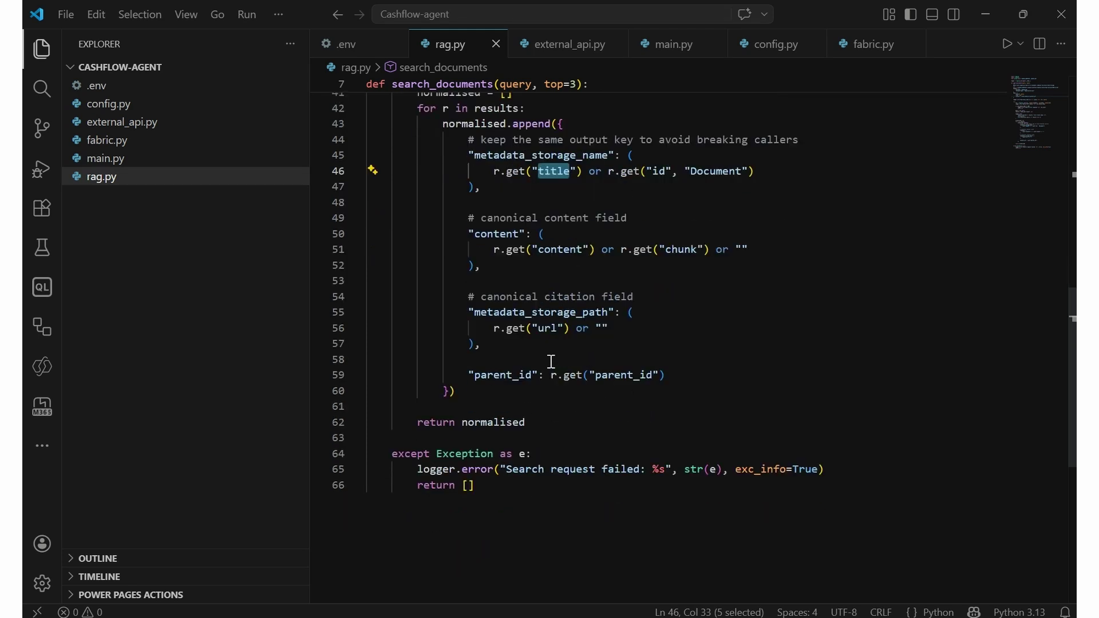
drag(526, 424, 442, 429)
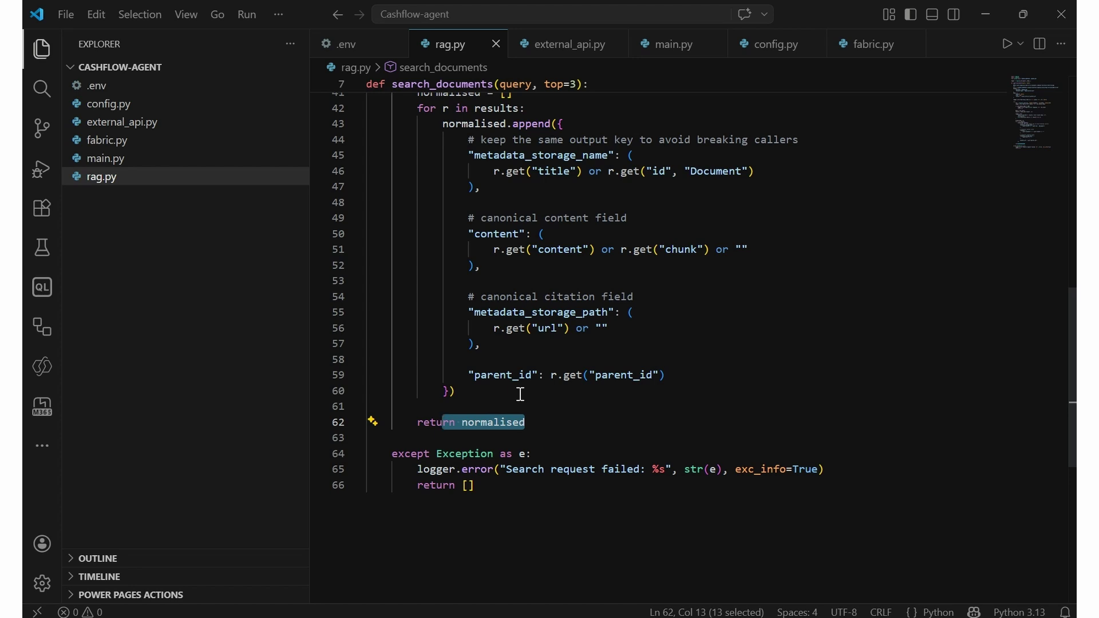
scroll(521, 395, down, 2)
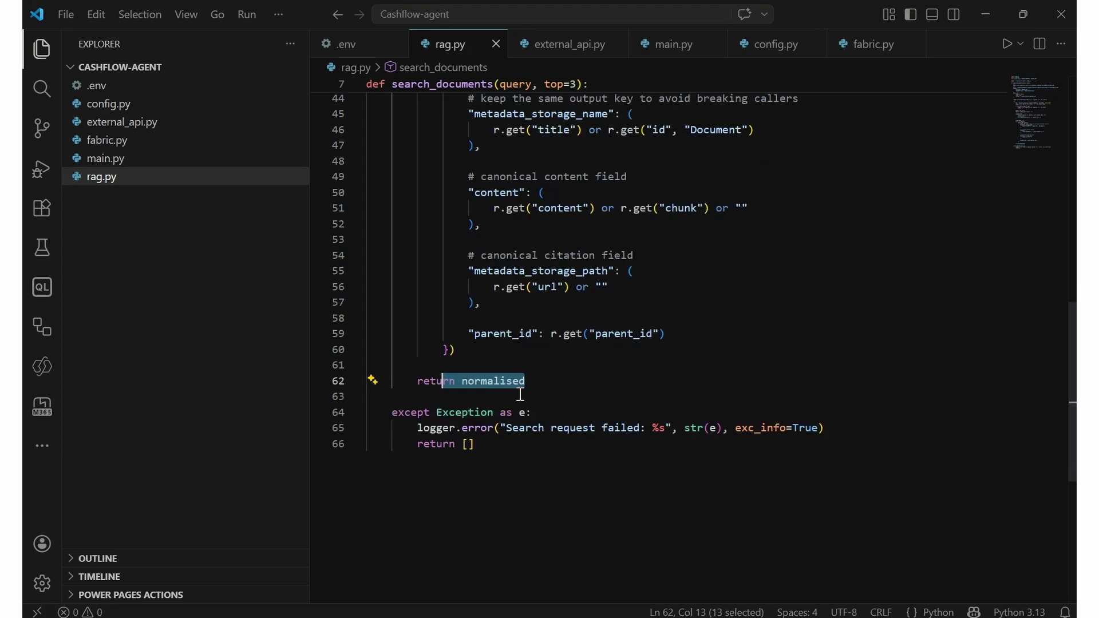
drag(521, 407, 394, 372)
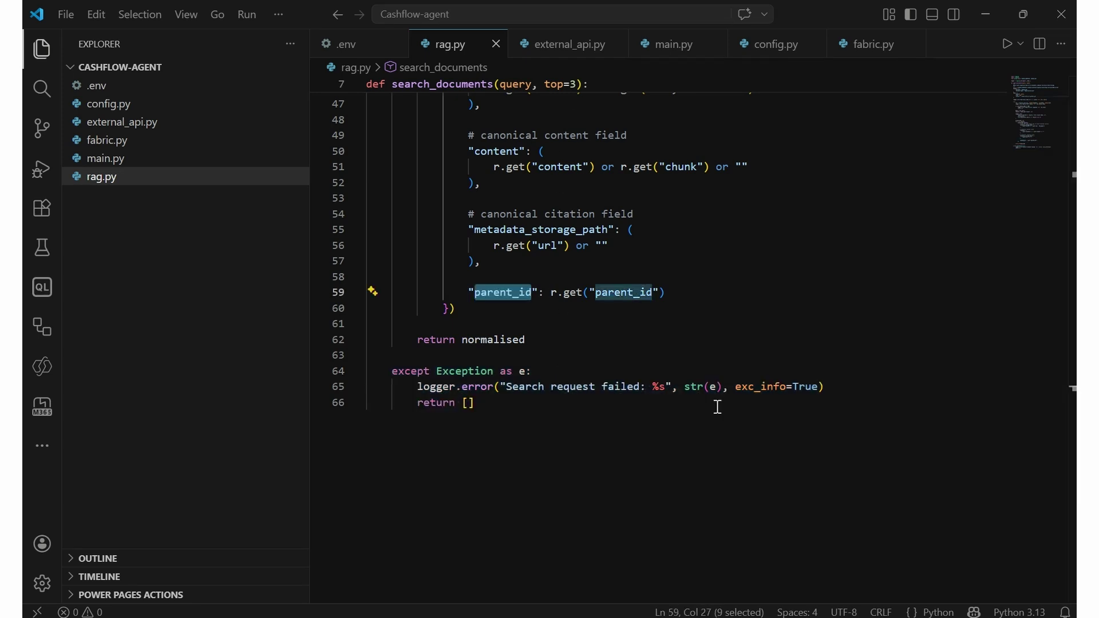
- Insert the copied MCP server code into the empty main.py and save the file
click(674, 45)
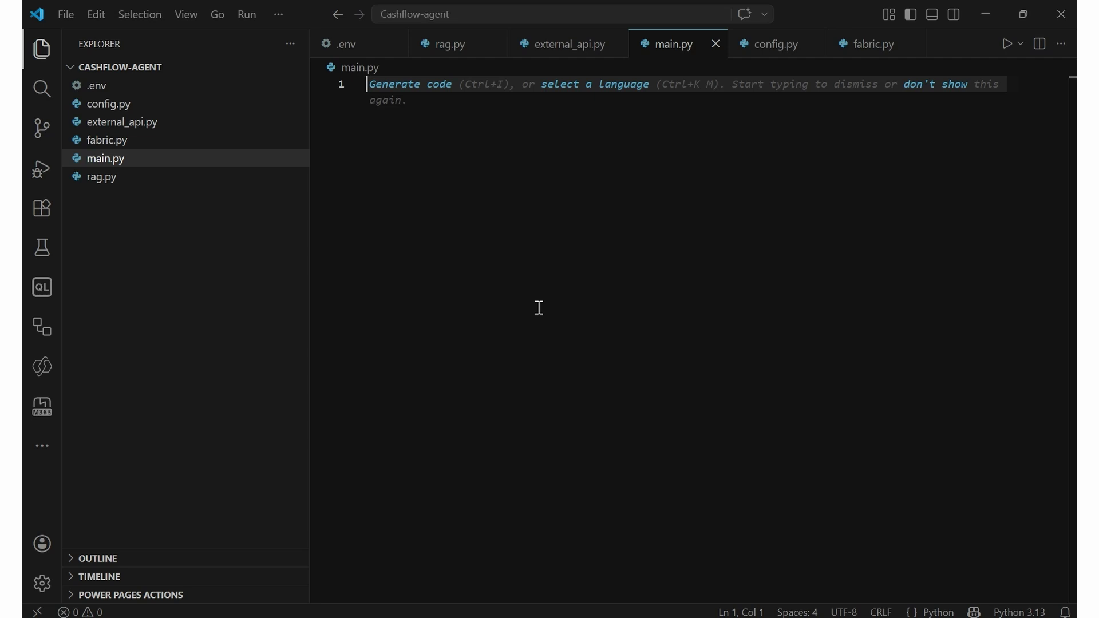
key(ctrl+v)
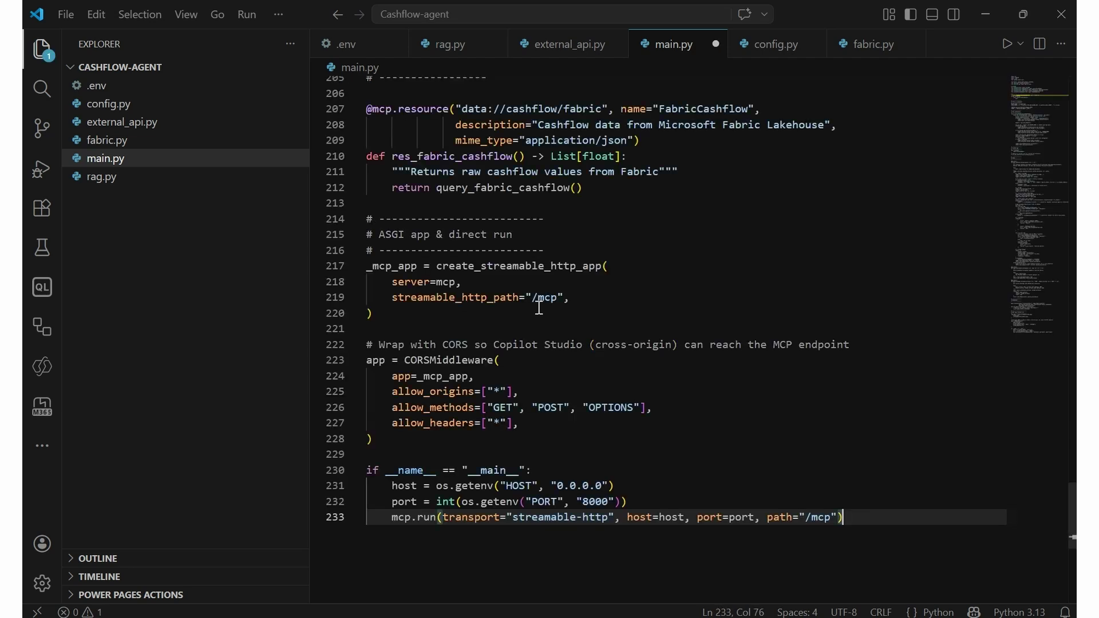
key(ctrl+s)
- Examine main.py's imports and configuration constants, and the UserAuthMiddleware class with its key and bearer-token checks
scroll(651, 335, up, 10)
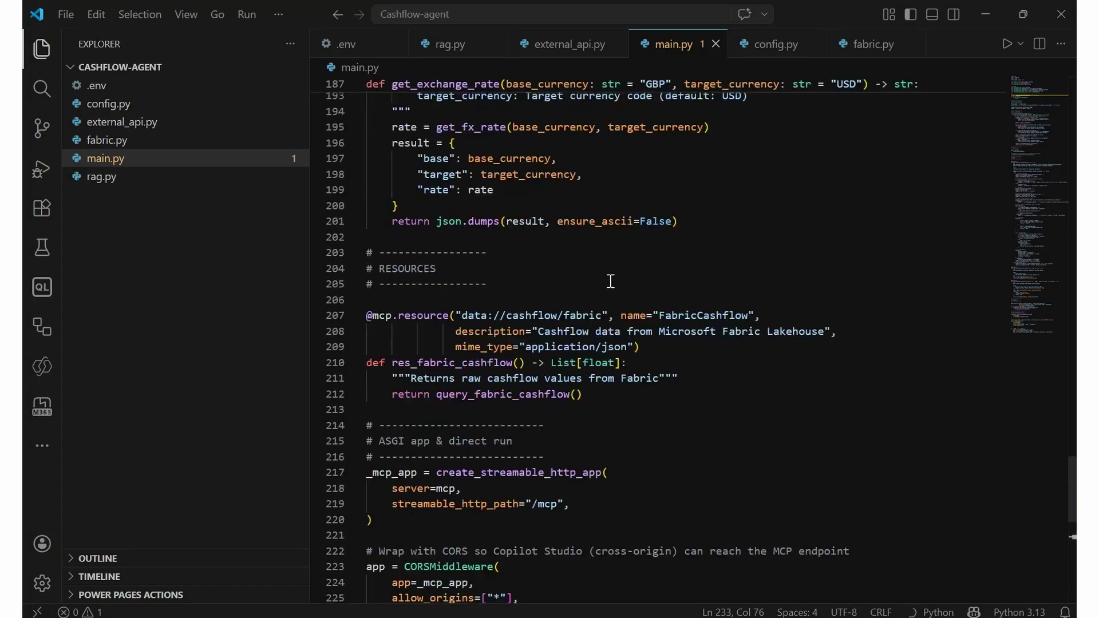
scroll(651, 335, up, 20)
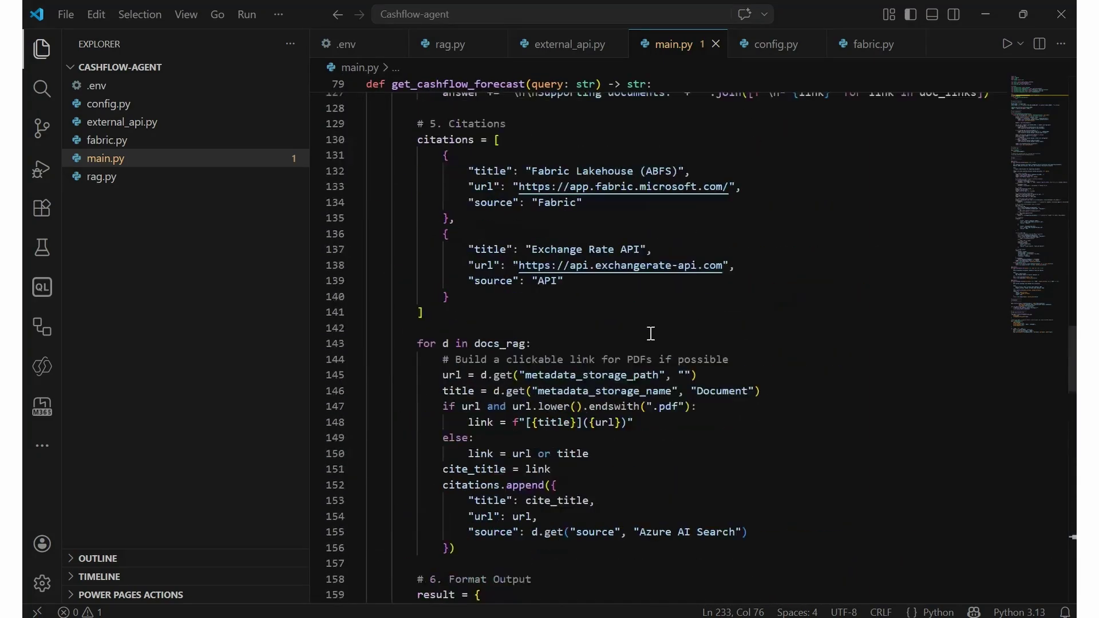
scroll(652, 334, up, 20)
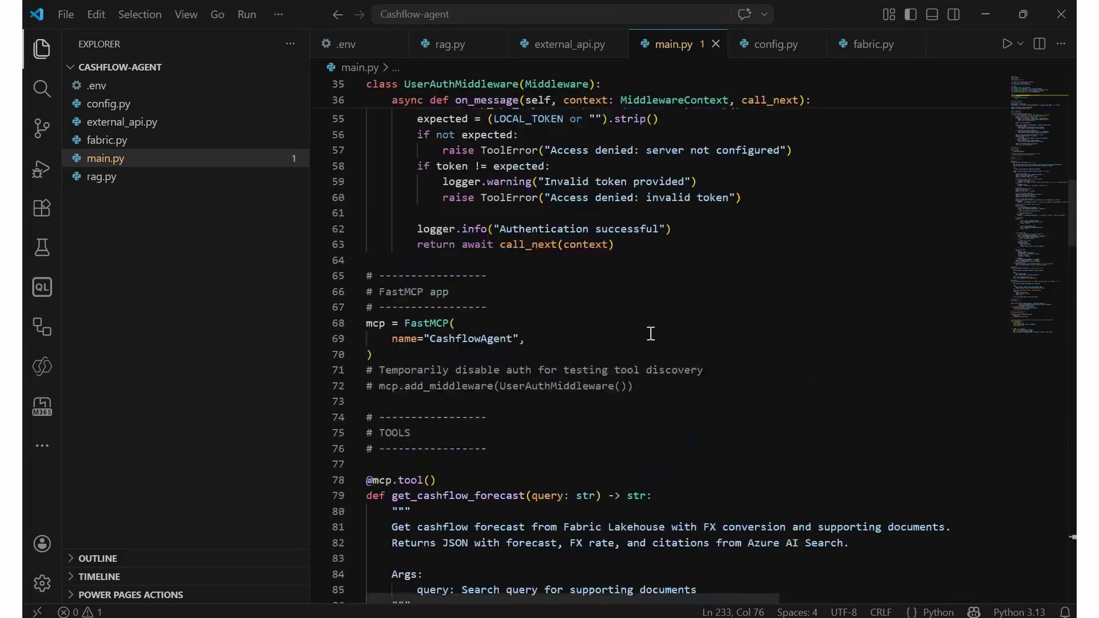
scroll(651, 335, up, 13)
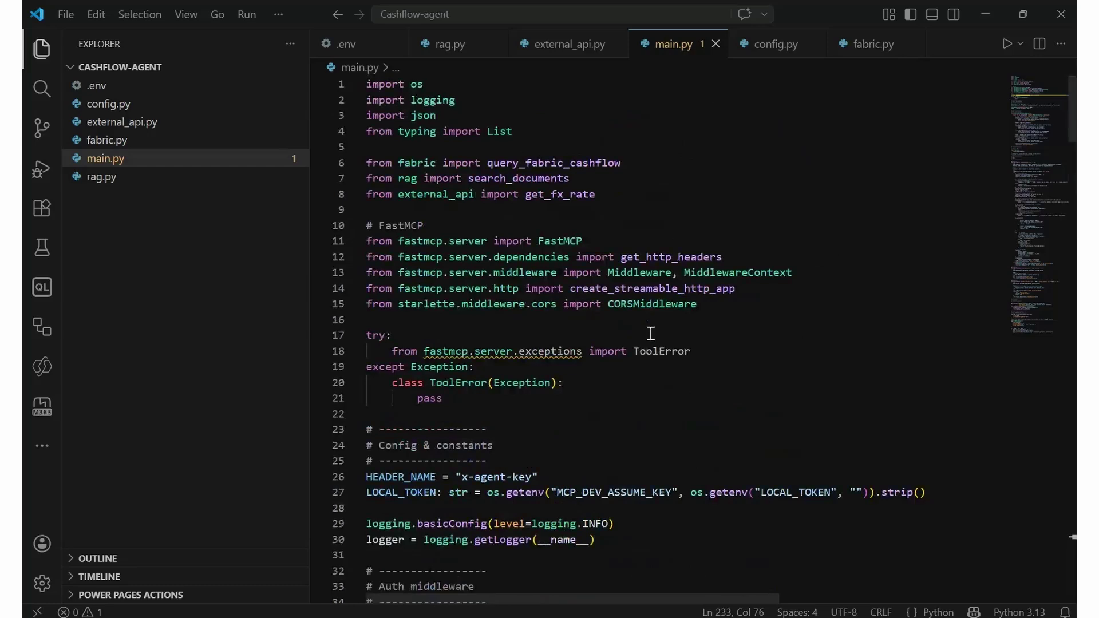
scroll(651, 334, down, 9)
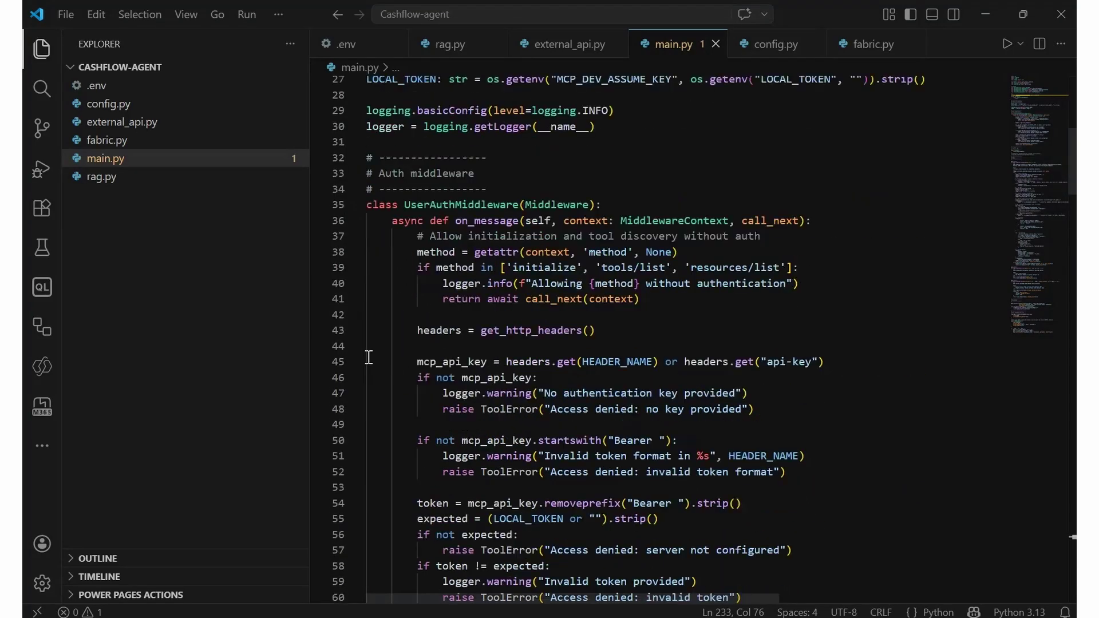
drag(367, 204, 627, 487)
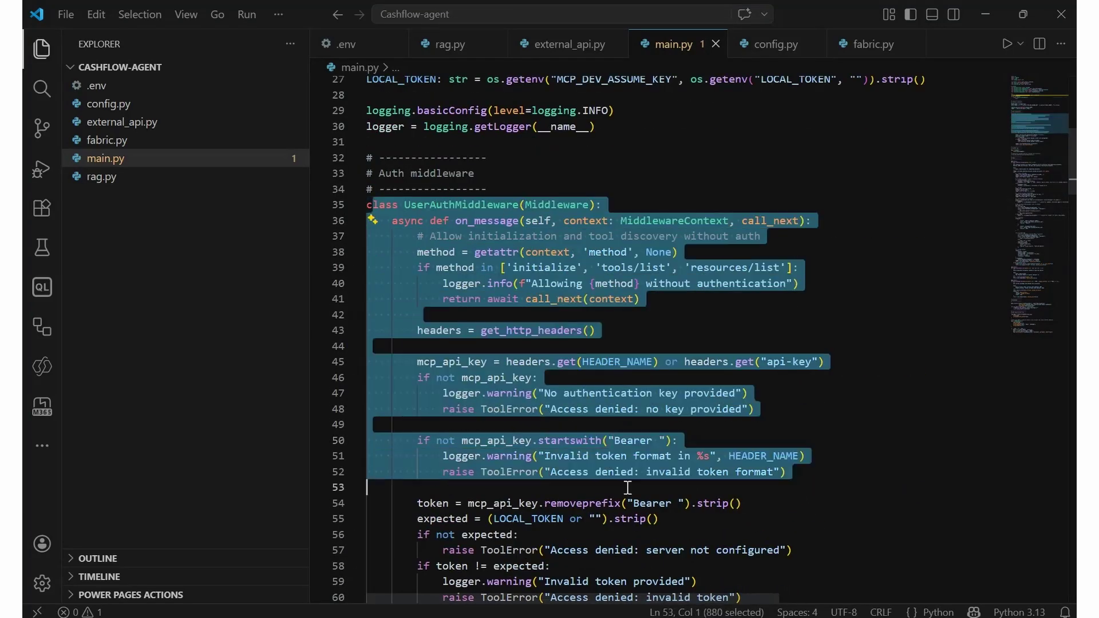
scroll(627, 487, down, 2)
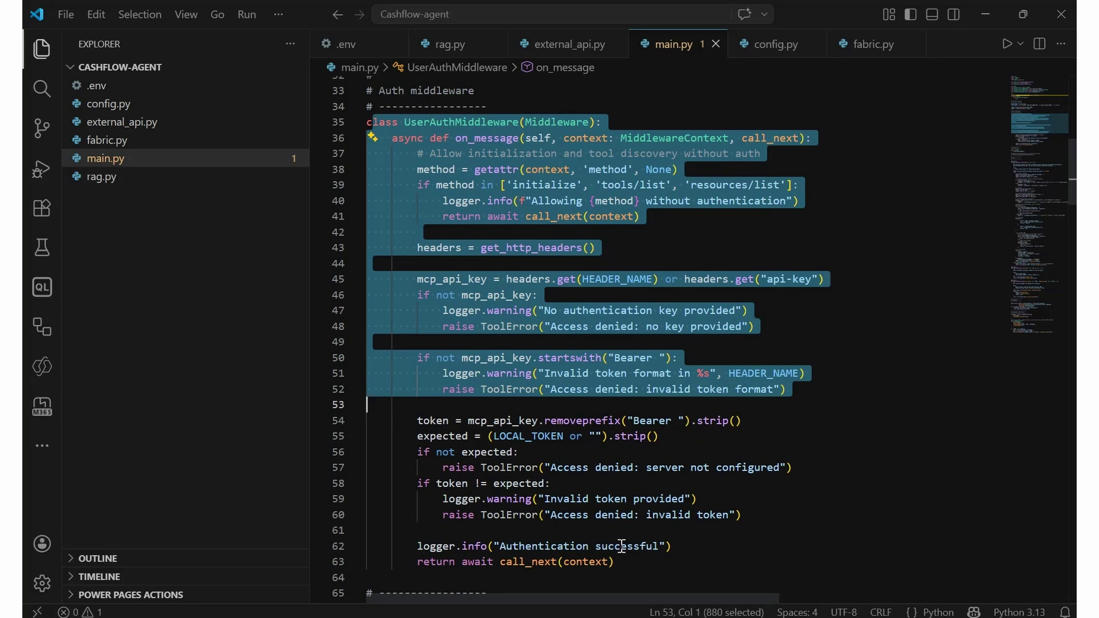
click(644, 561)
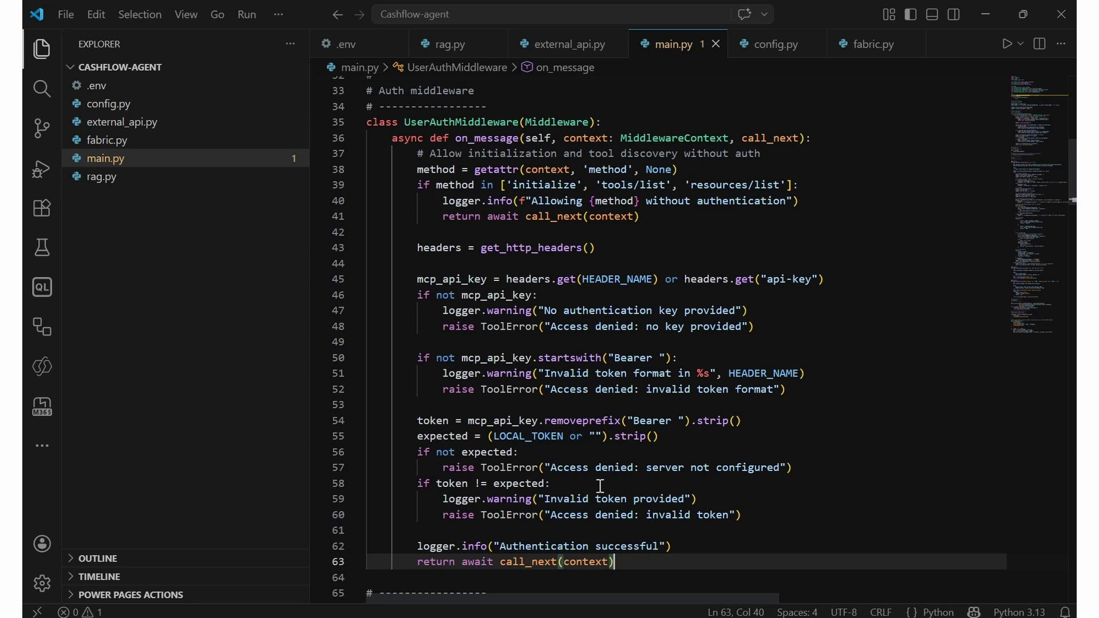
- Examine the FastMCP app definition named CashflowAgent and the commented-out authentication middleware line in main.py
scroll(600, 486, down, 4)
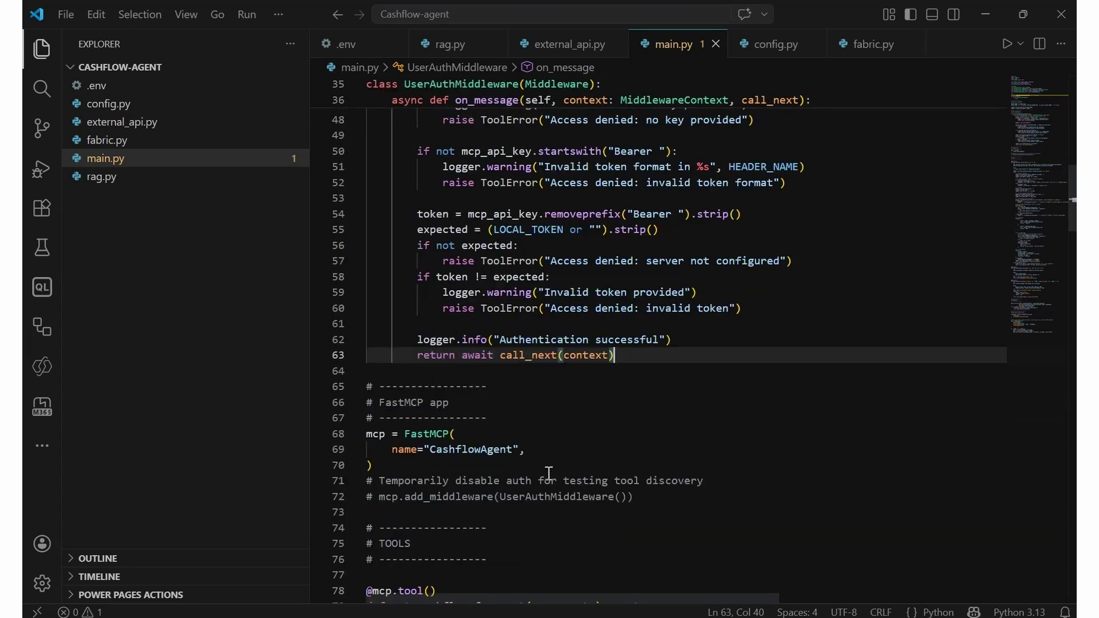
drag(543, 480, 379, 450)
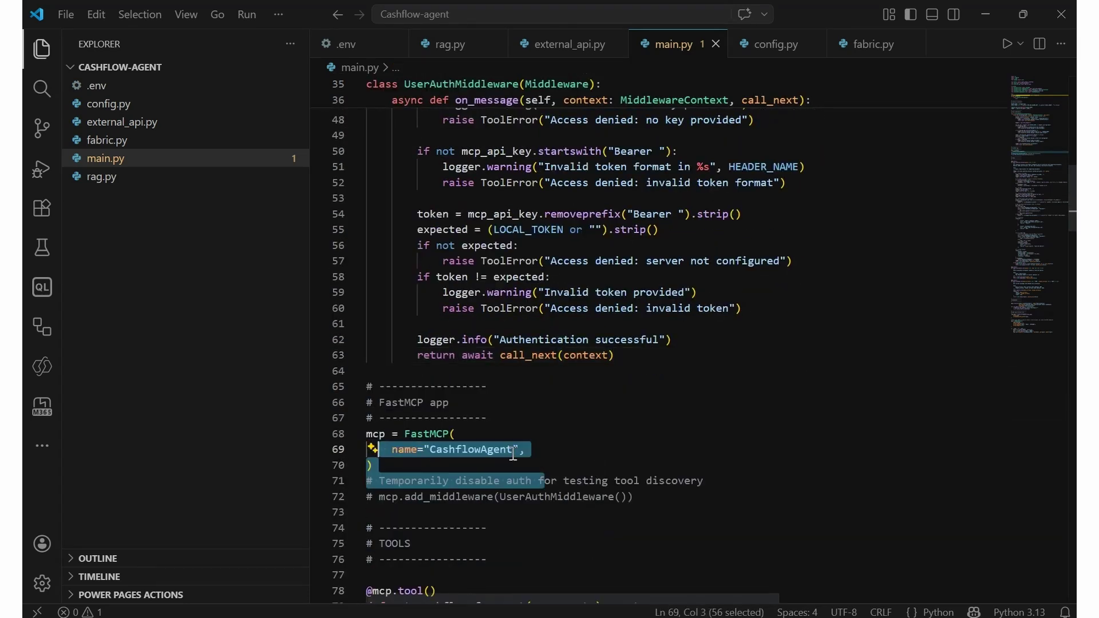
click(549, 459)
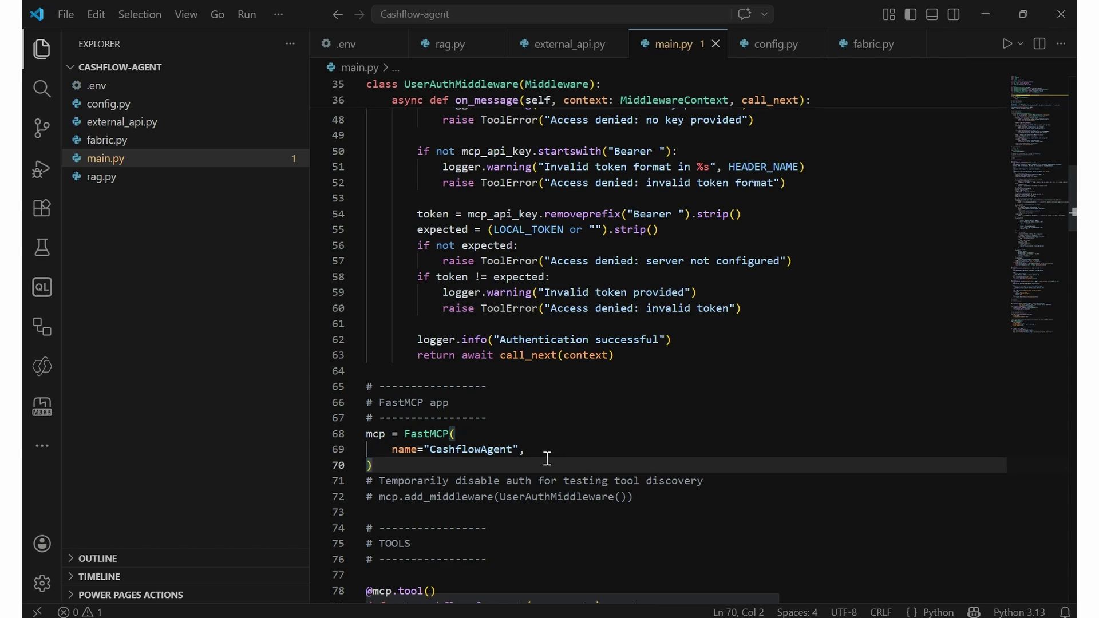
- Examine the get_cashflow_forecast tool's signature and docstring, and its Fabric Lakehouse query and forecast calculation
scroll(547, 458, down, 3)
scroll(548, 458, down, 3)
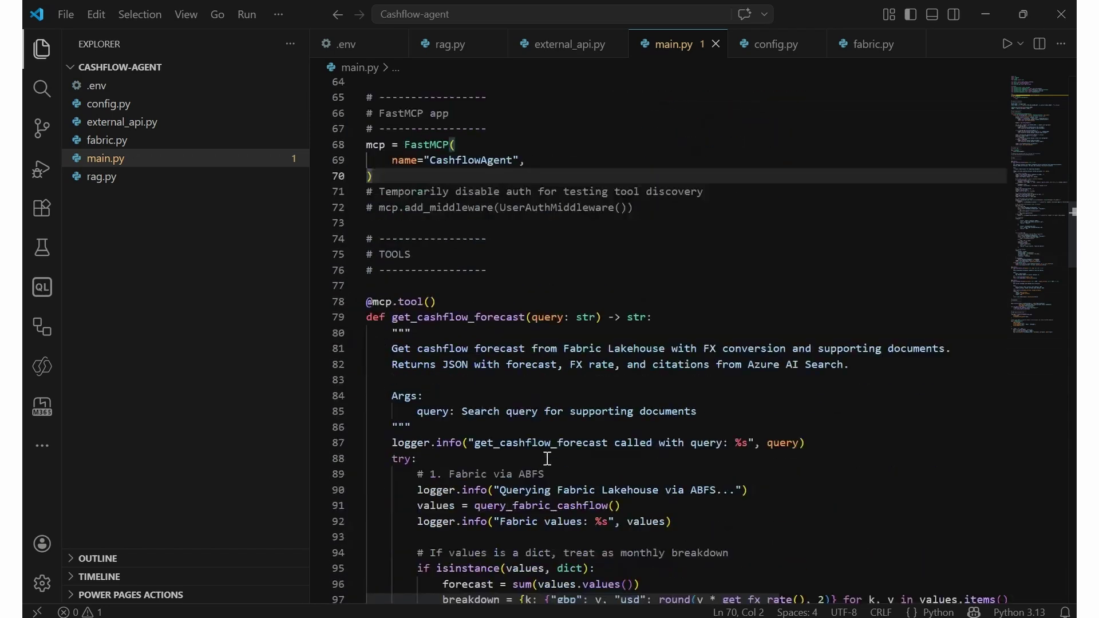
scroll(547, 459, down, 2)
scroll(548, 458, down, 1)
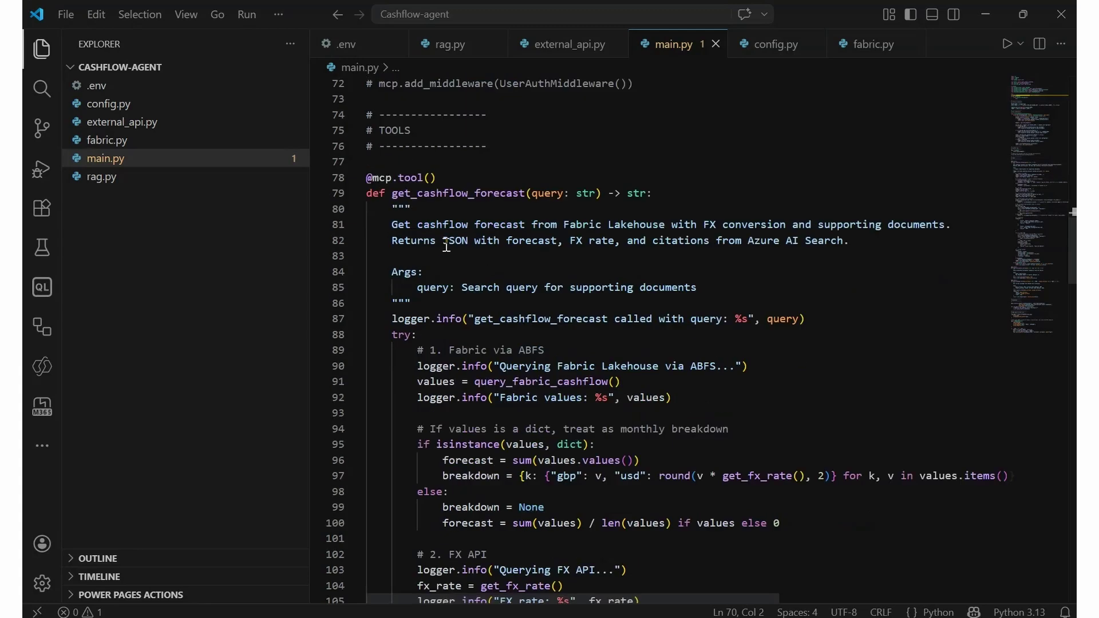
double_click(456, 193)
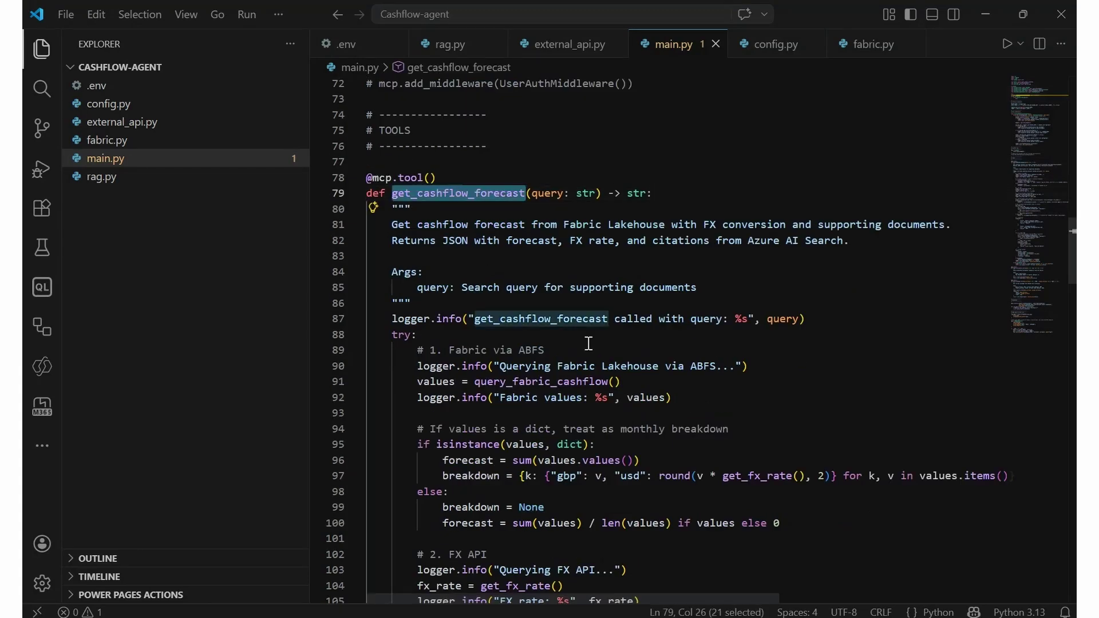
scroll(589, 343, down, 1)
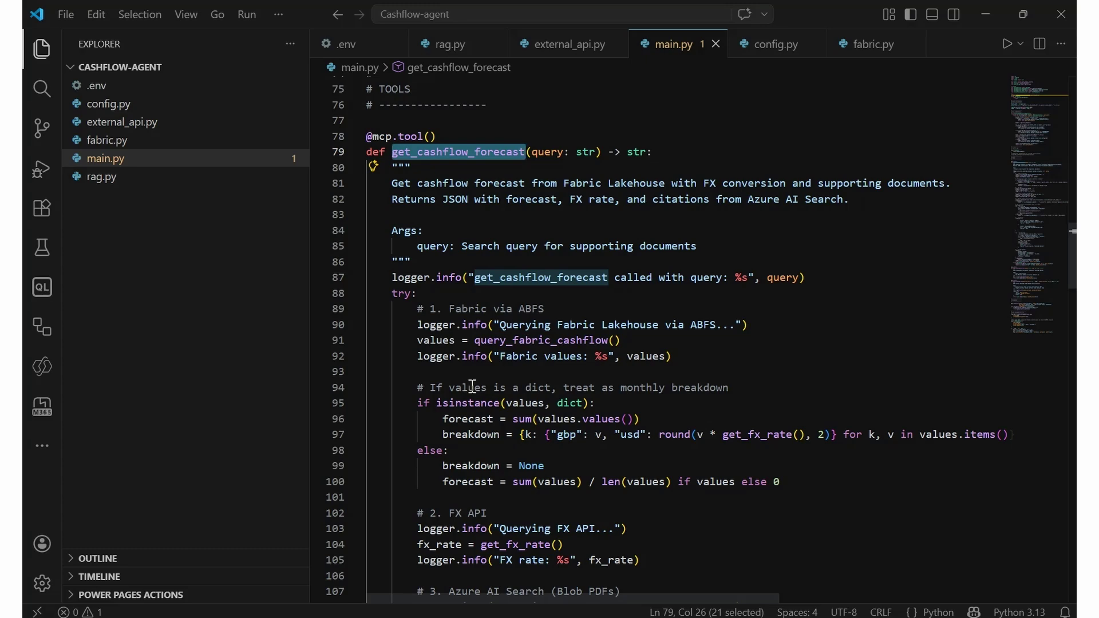
scroll(473, 387, down, 2)
scroll(472, 386, down, 1)
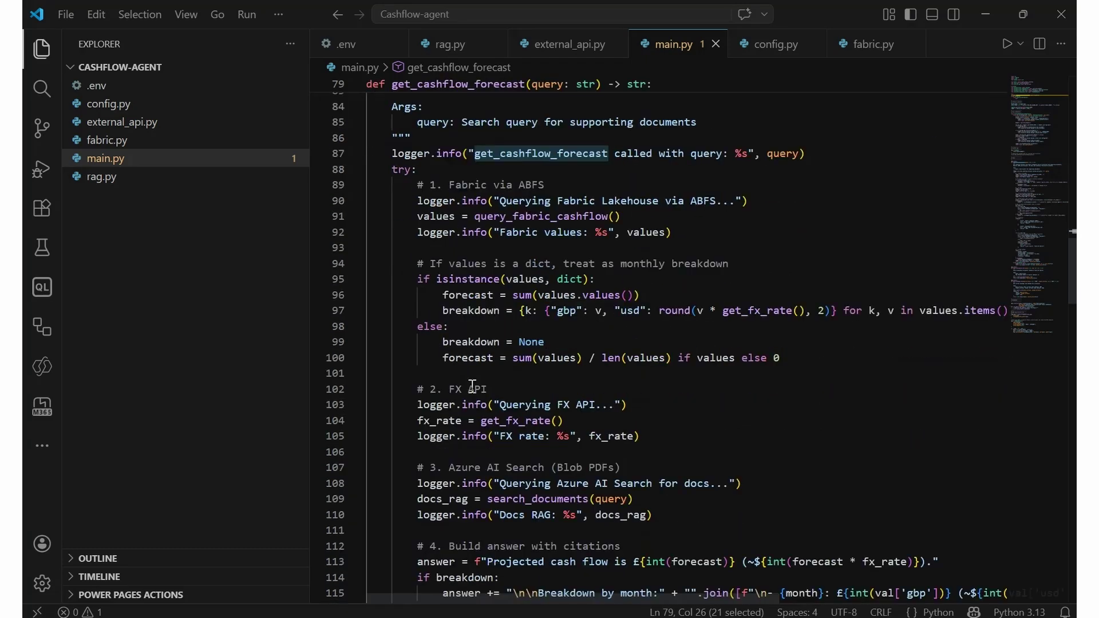
- Examine how get_cashflow_forecast queries the FX API and Azure AI Search, then builds its answer, citations and JSON output
scroll(483, 384, down, 2)
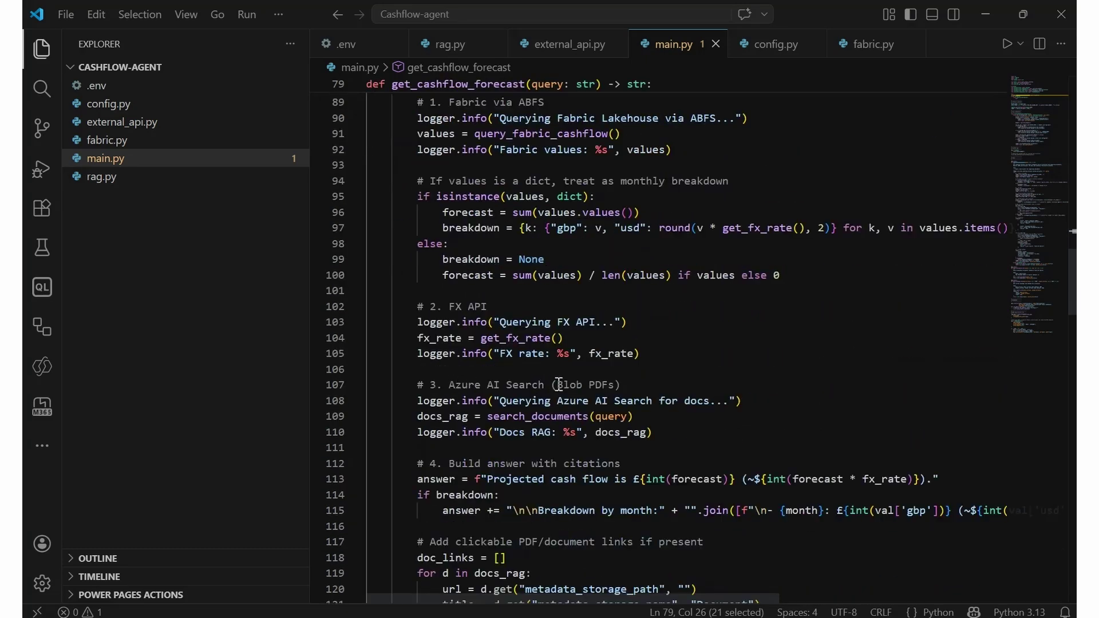
scroll(559, 384, down, 1)
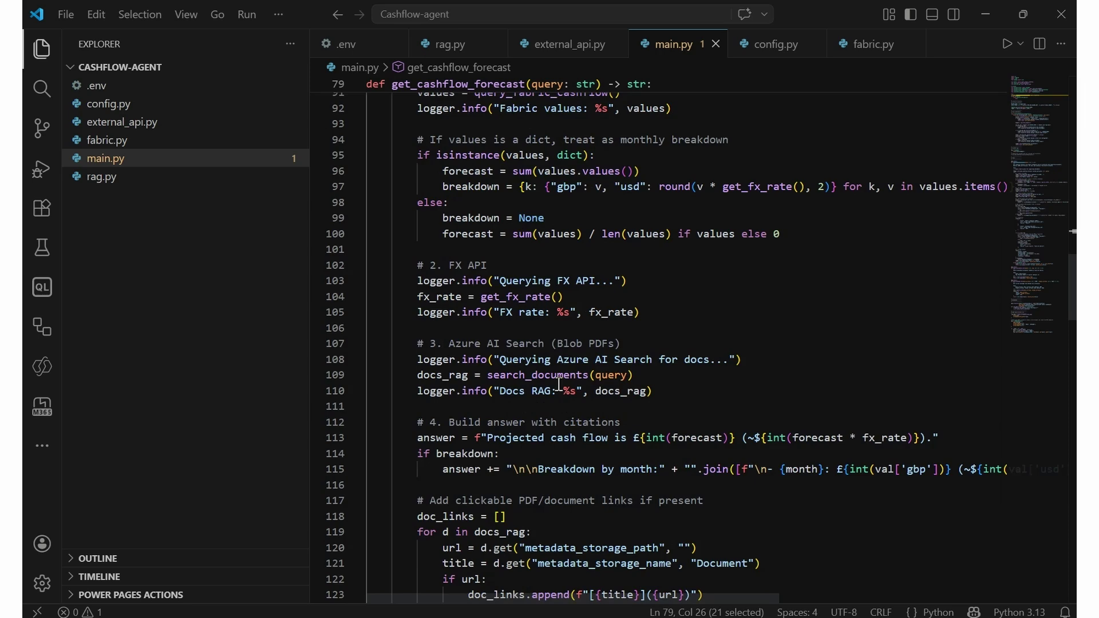
scroll(559, 384, down, 2)
scroll(559, 384, down, 4)
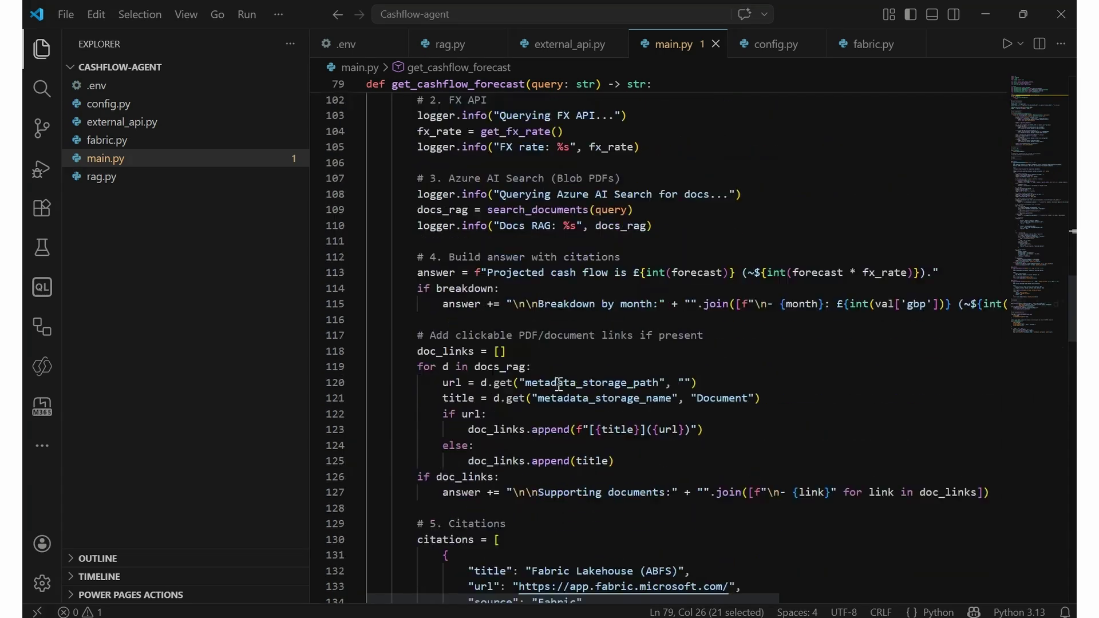
scroll(479, 386, down, 4)
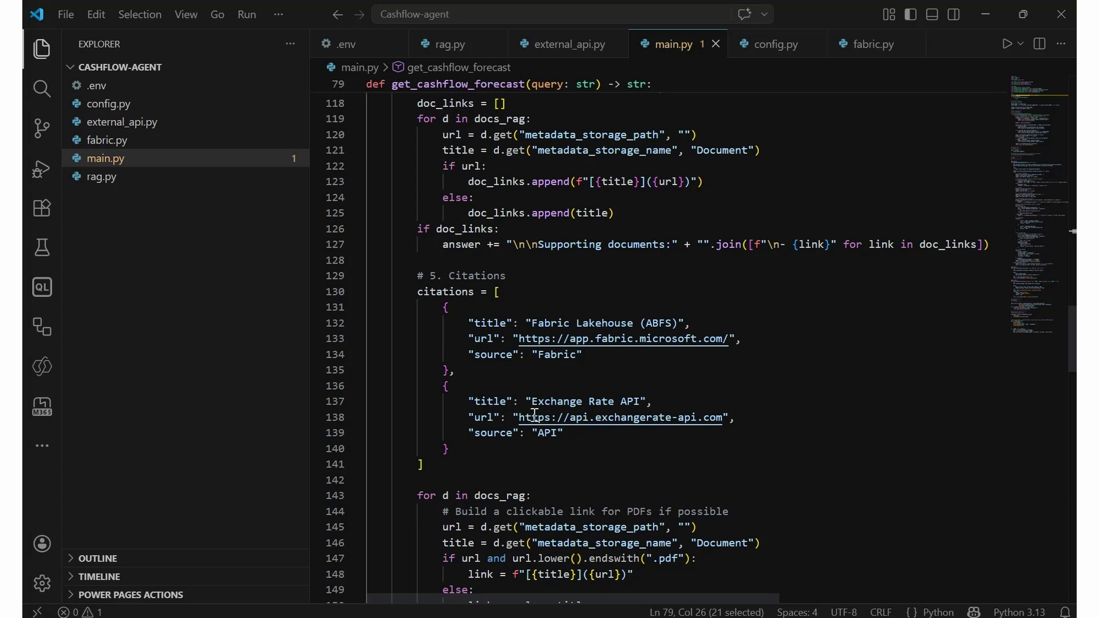
scroll(535, 413, down, 9)
scroll(535, 413, down, 2)
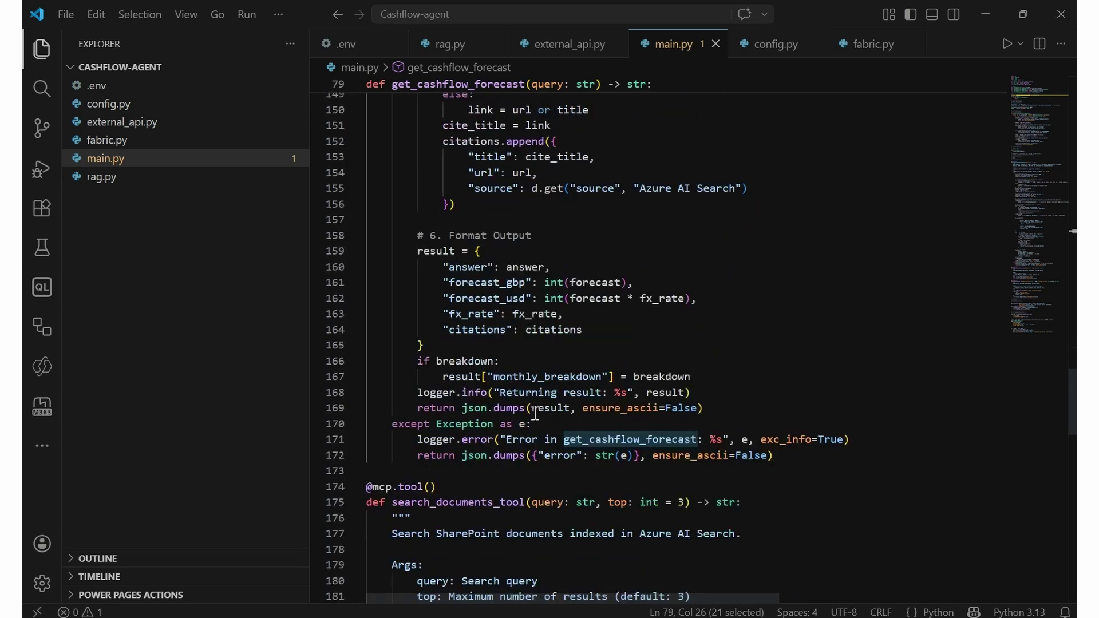
- Examine the search_documents_tool and get_exchange_rate tools, including their parameters, defaults and JSON return values
scroll(535, 413, down, 6)
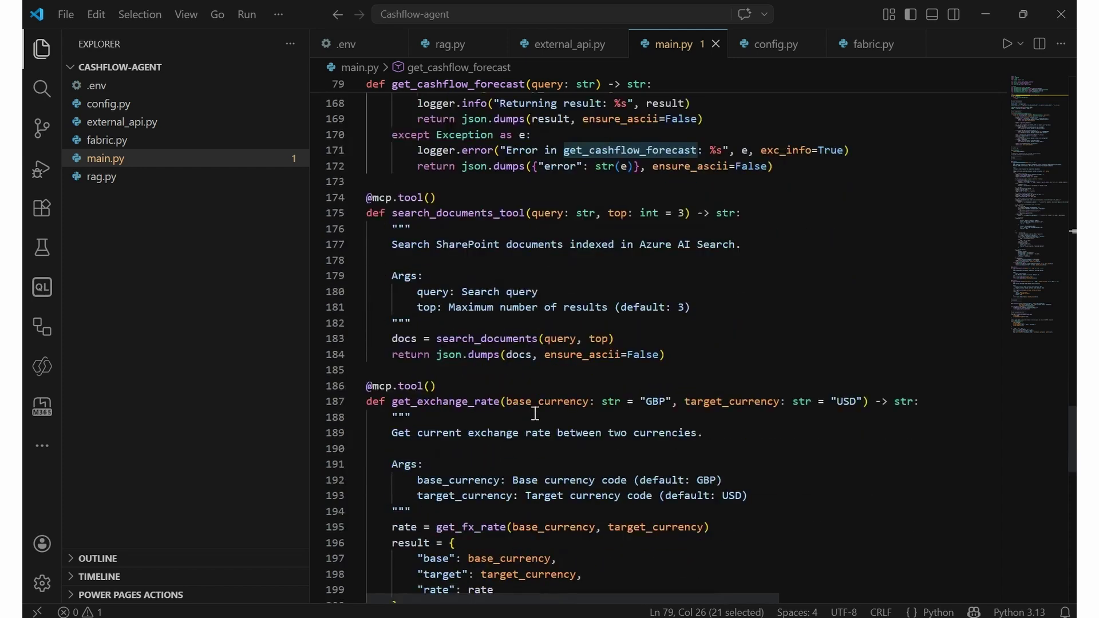
scroll(535, 414, down, 1)
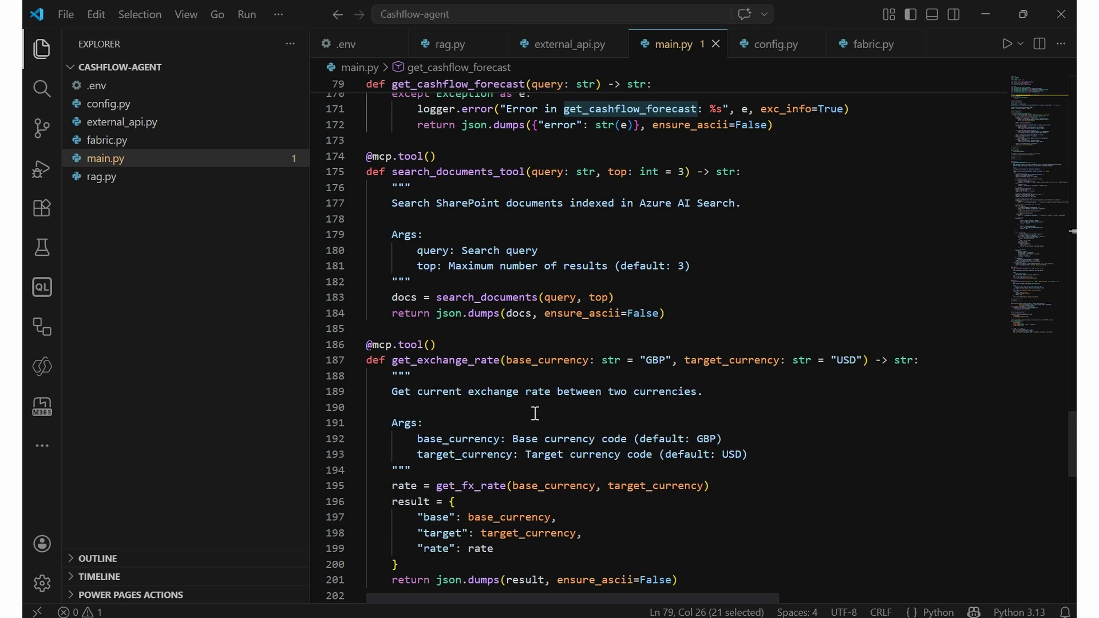
scroll(535, 414, down, 2)
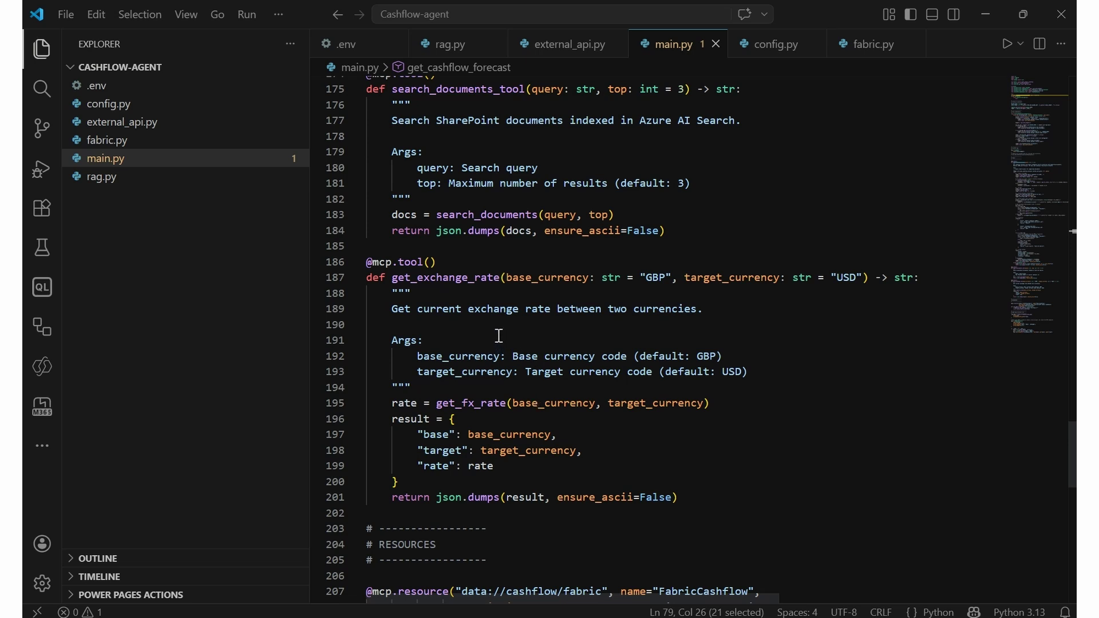
- Examine the FabricCashflow resource and the streamable HTTP app served at the /mcp path in main.py
scroll(499, 335, down, 6)
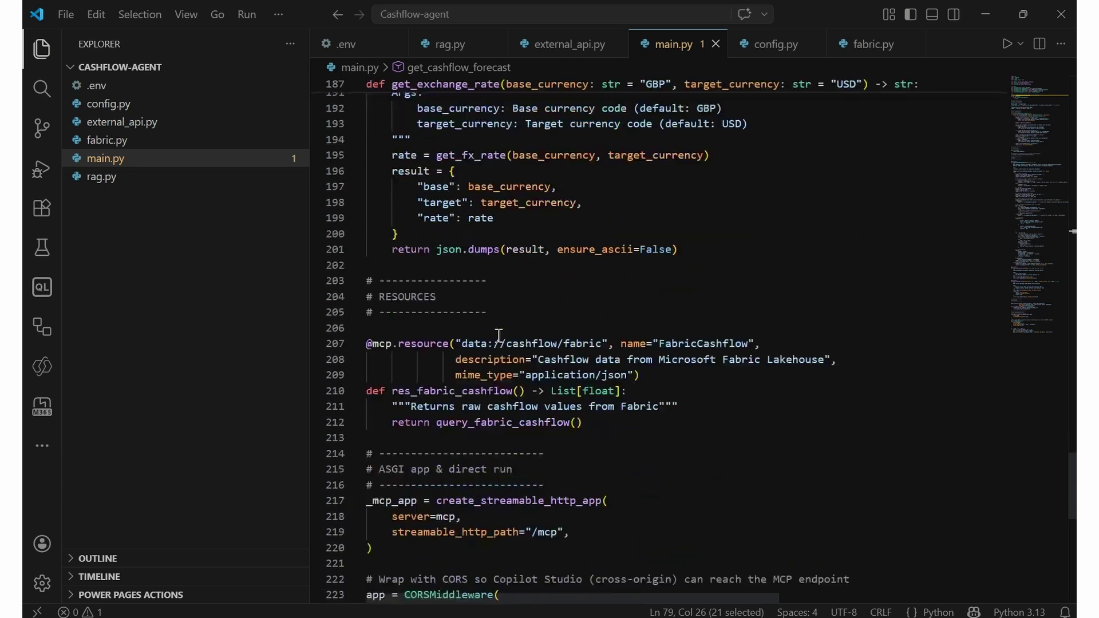
mouse_move(504, 398)
scroll(697, 468, down, 2)
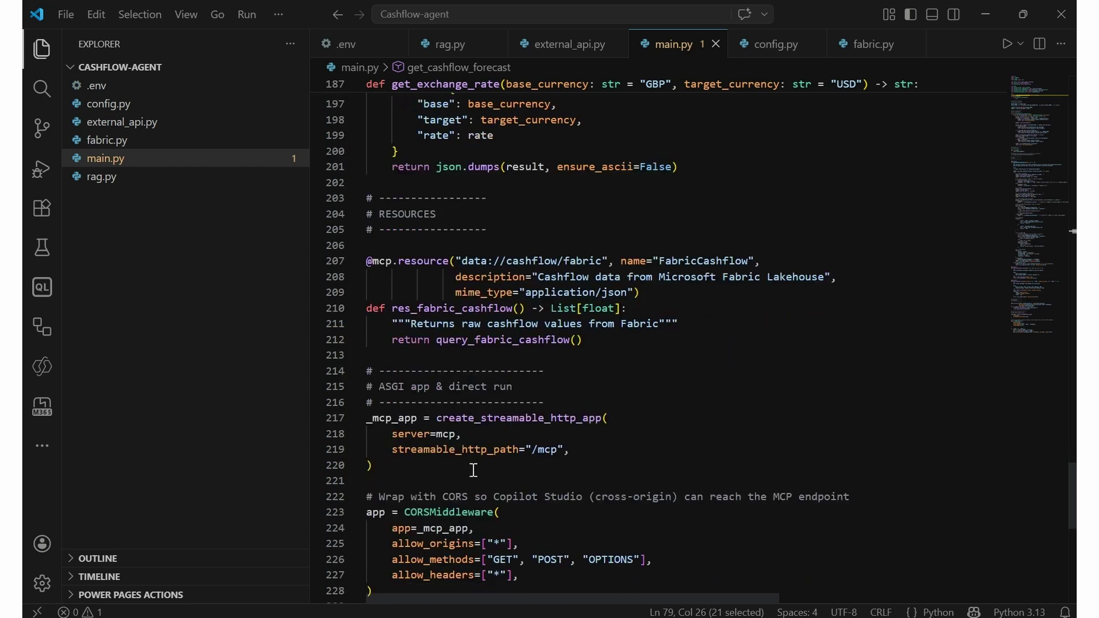
scroll(474, 469, down, 2)
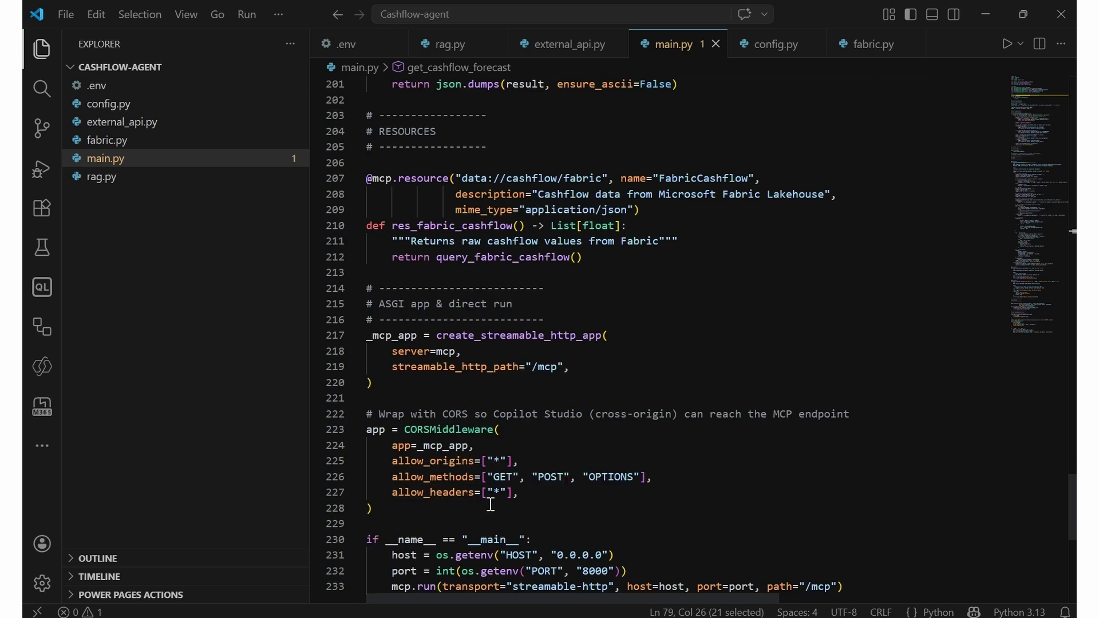
- Examine the CORSMiddleware origins, methods and headers, and the main block that sets the host and port and runs the server
drag(490, 504, 368, 446)
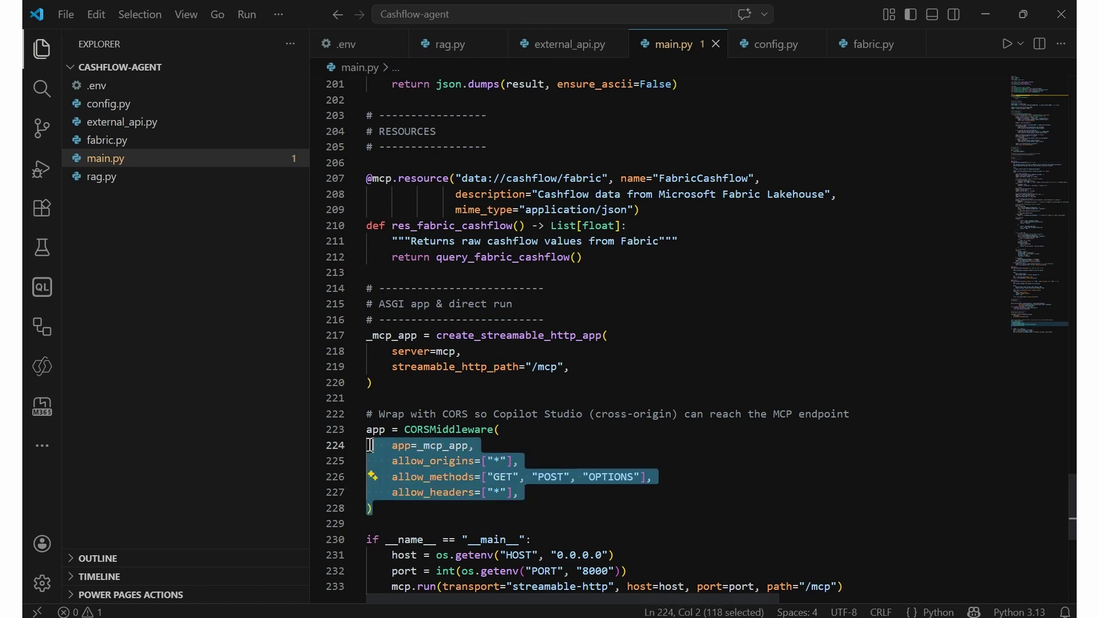
click(504, 522)
scroll(505, 522, down, 1)
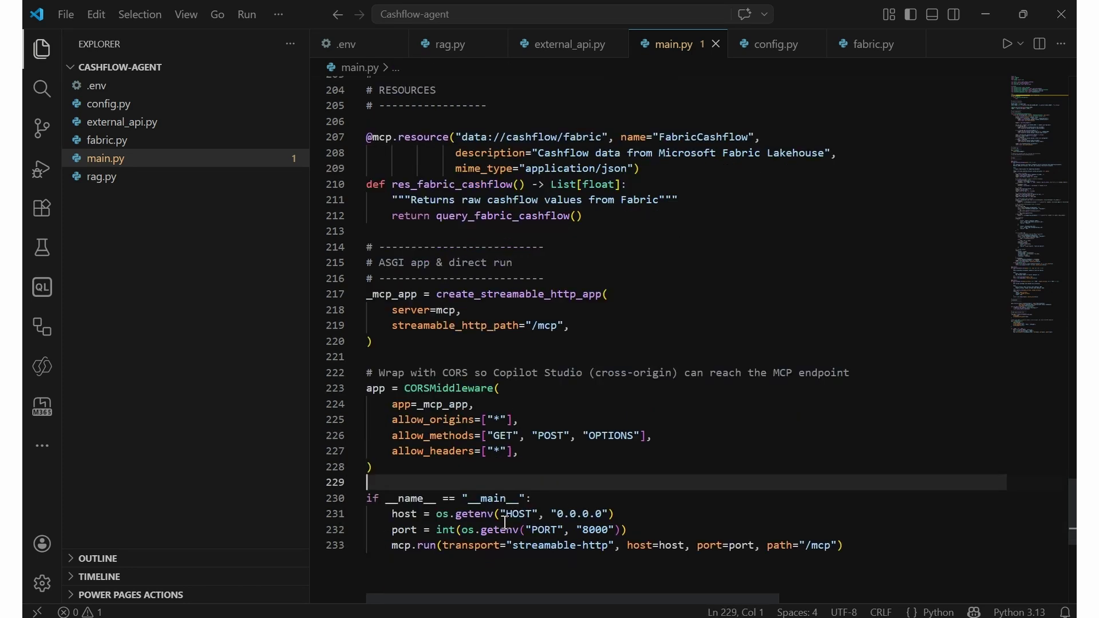